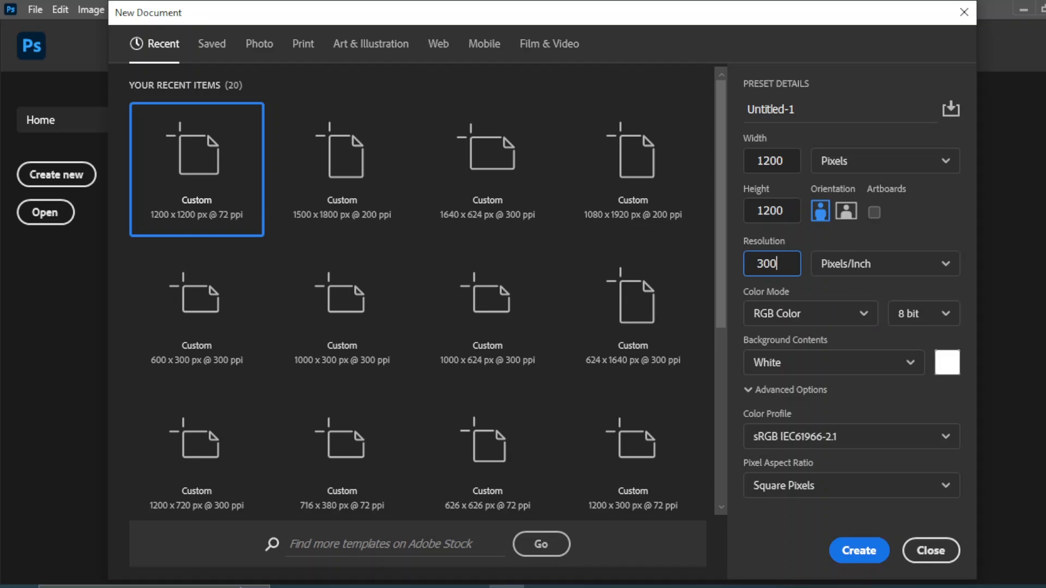
# Create the 1200 × 1200 px document at 300 ppi and place the bg1 image from New folder (22) in it.
pyautogui.click(850, 551)
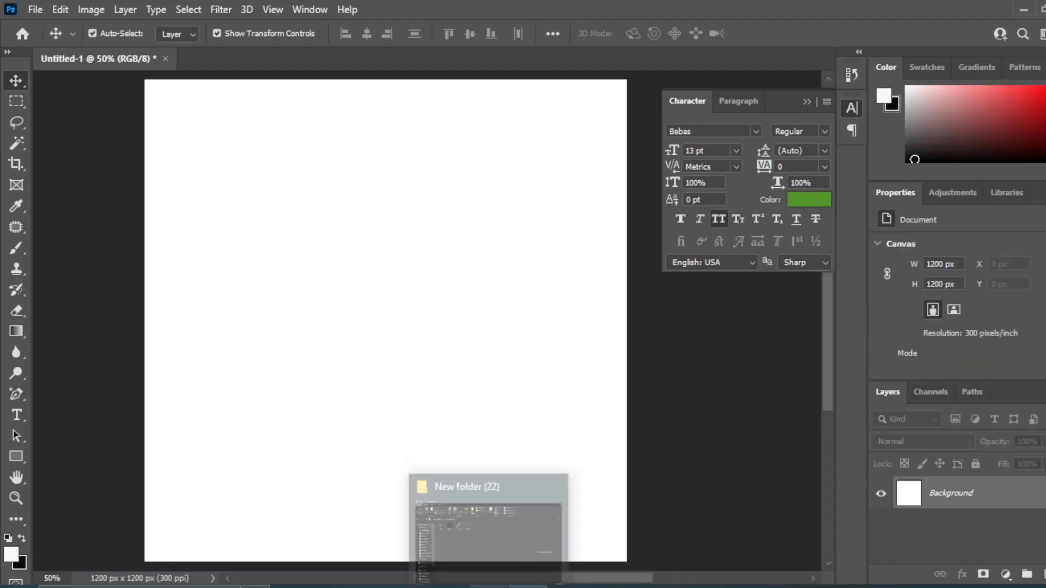
pyautogui.click(548, 529)
pyautogui.moveTo(275, 177); pyautogui.dragTo(208, 517)
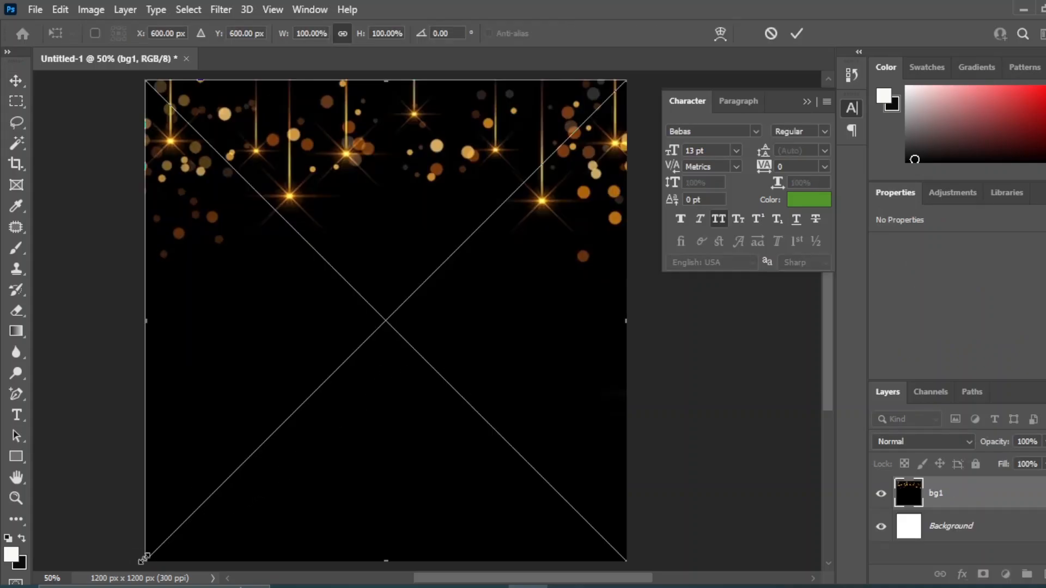
# Scale the bg1 image to about 100.8% and shift it 4 px right so it covers the whole canvas.
pyautogui.moveTo(146, 561); pyautogui.dragTo(142, 564)
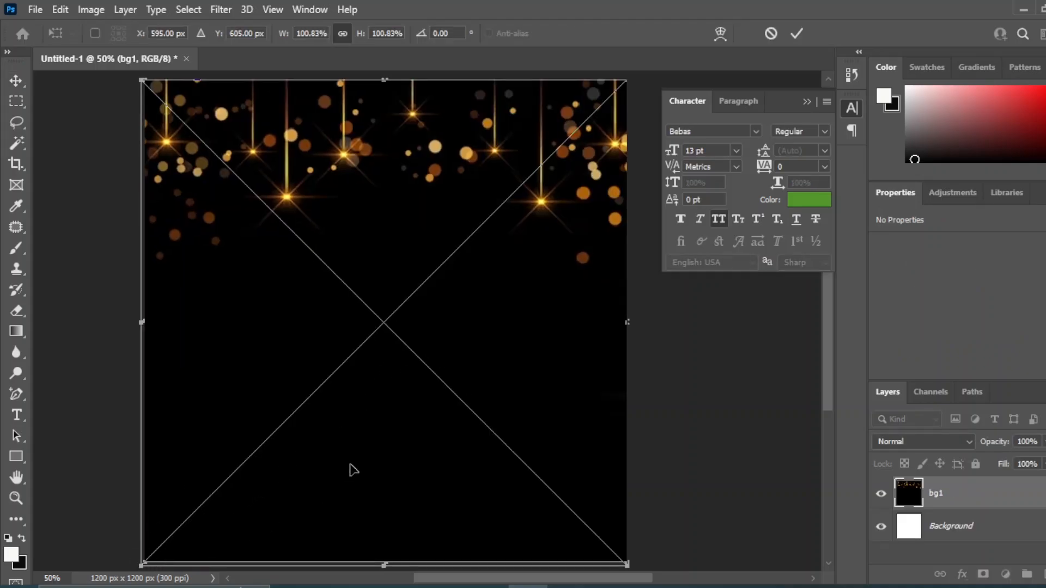
pyautogui.press('Right')
pyautogui.press('Right')
pyautogui.press('Right')
pyautogui.press('Right')
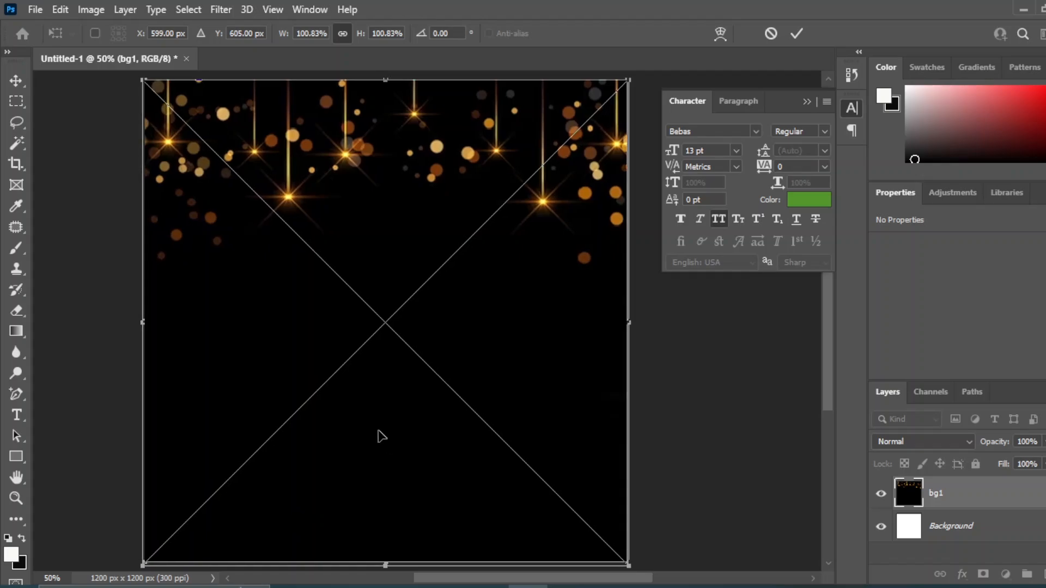
pyautogui.click(17, 81)
pyautogui.click(707, 343)
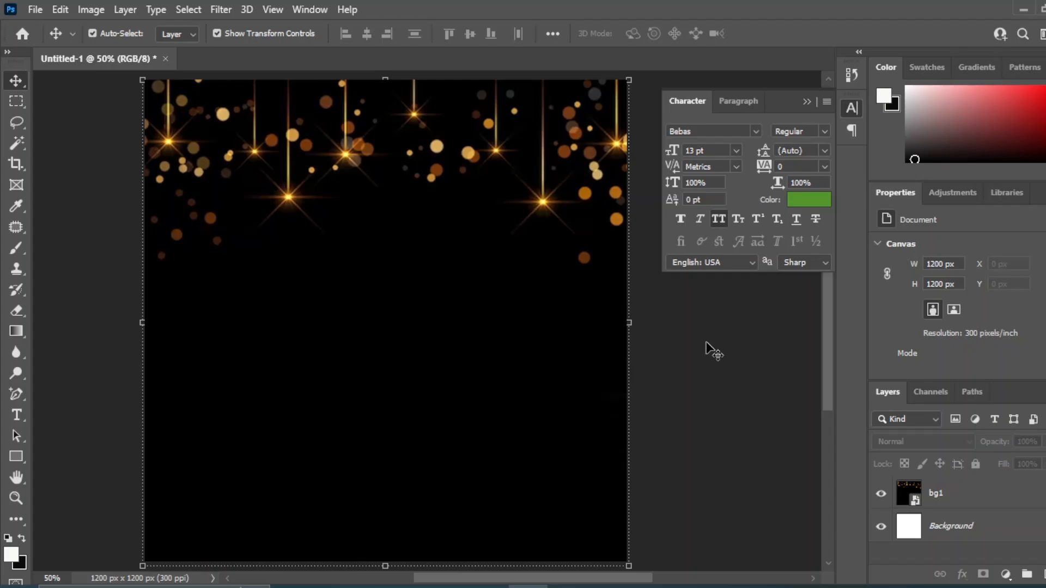
# Place the champagne bottle image png from New folder (22), scaled to about 15% in the canvas's lower-left corner.
pyautogui.moveTo(488, 587)
pyautogui.click(498, 507)
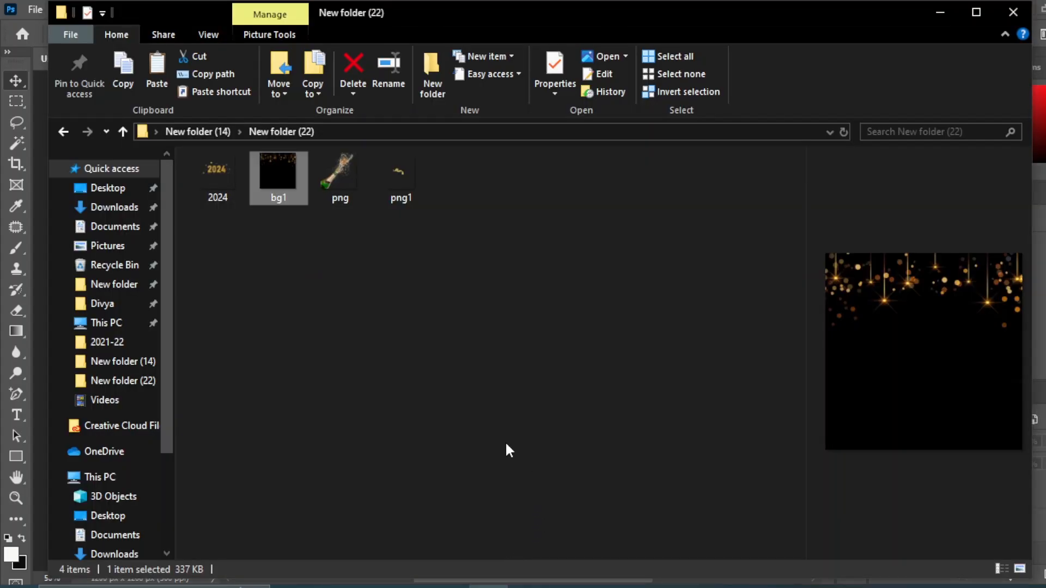
pyautogui.click(339, 177)
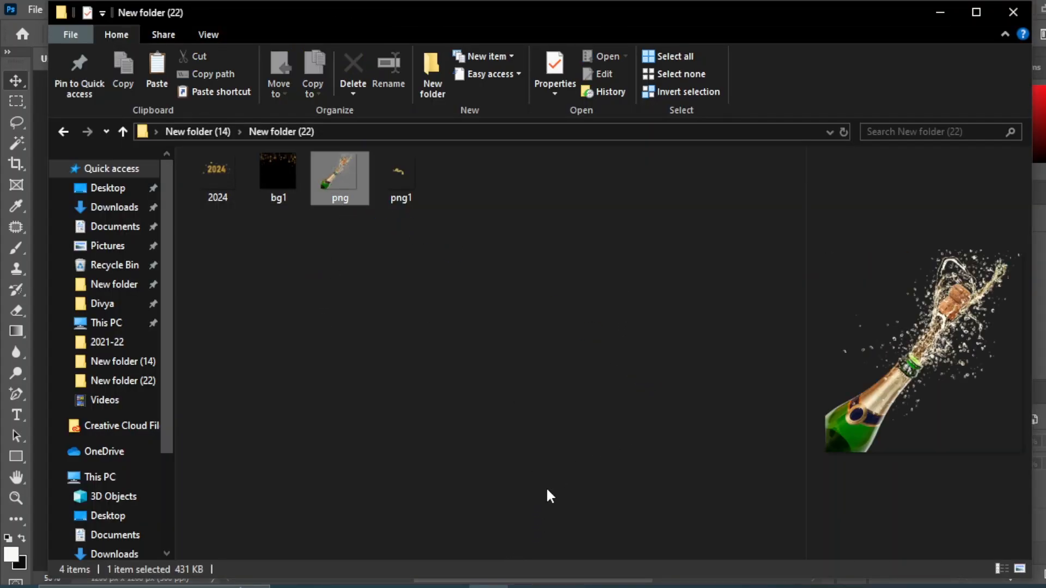
pyautogui.moveTo(549, 496); pyautogui.dragTo(242, 526)
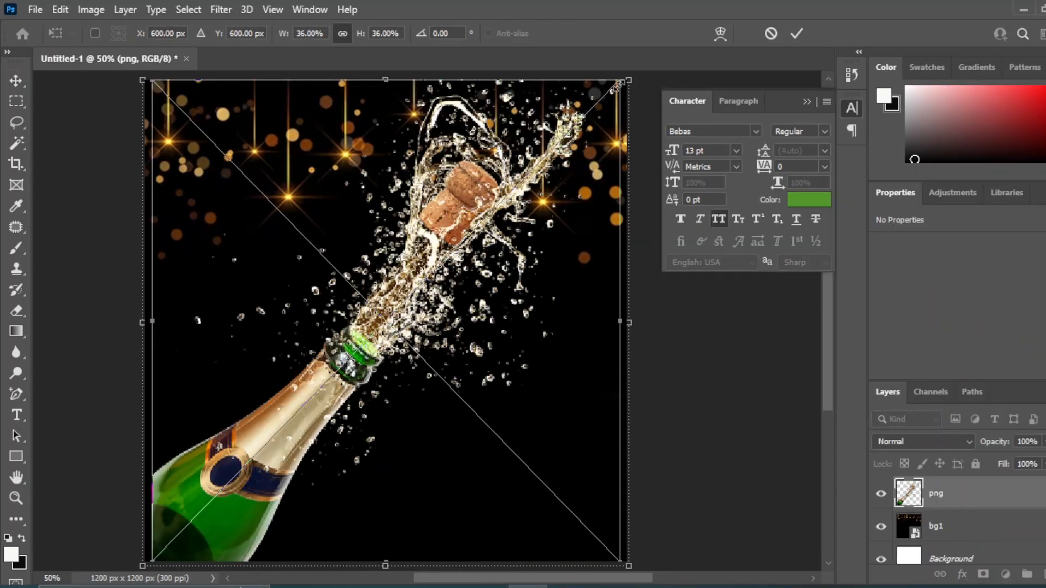
pyautogui.moveTo(617, 86); pyautogui.dragTo(423, 279)
pyautogui.moveTo(279, 410); pyautogui.dragTo(273, 415)
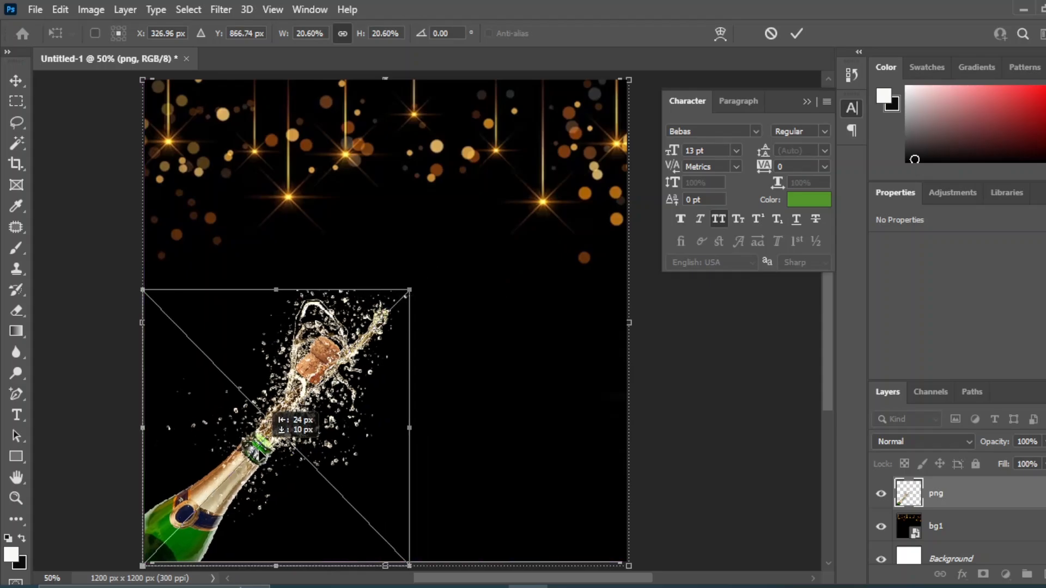
pyautogui.moveTo(409, 290); pyautogui.dragTo(314, 345)
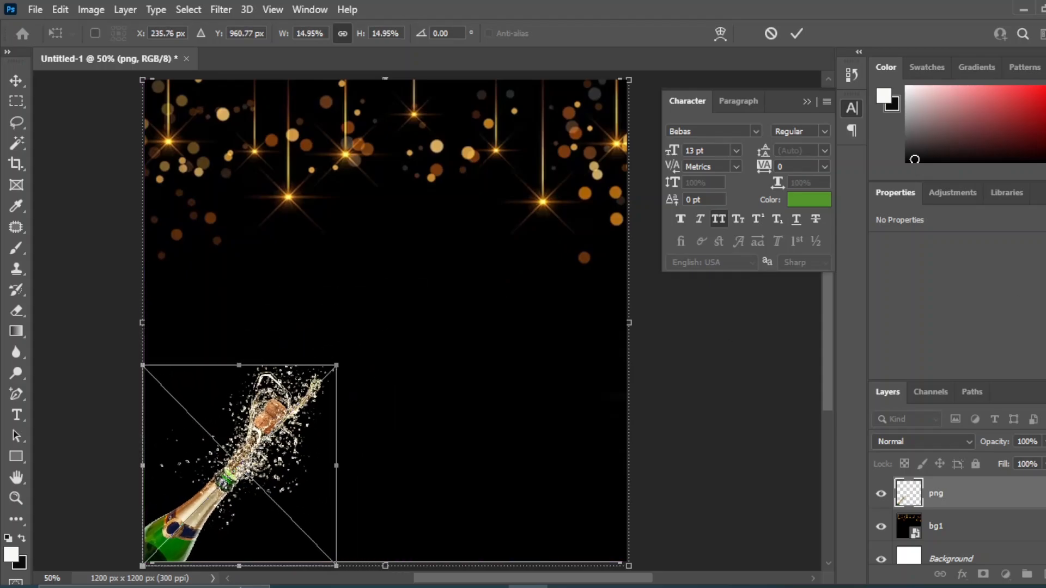
pyautogui.click(16, 81)
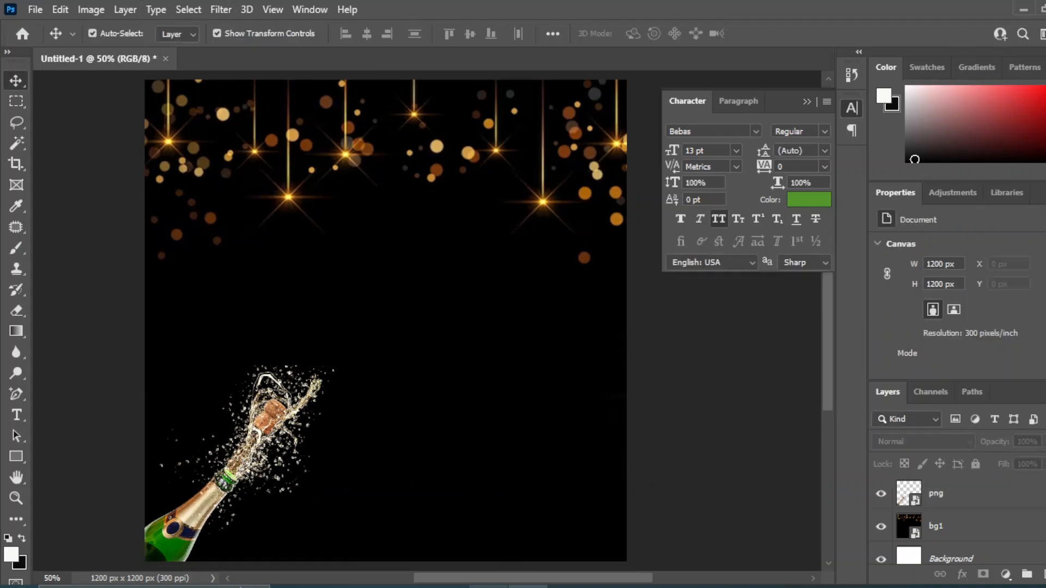
# Place the 2024 image from New folder (22), scaled to about 77% and centered horizontally just below the canvas middle.
pyautogui.click(508, 542)
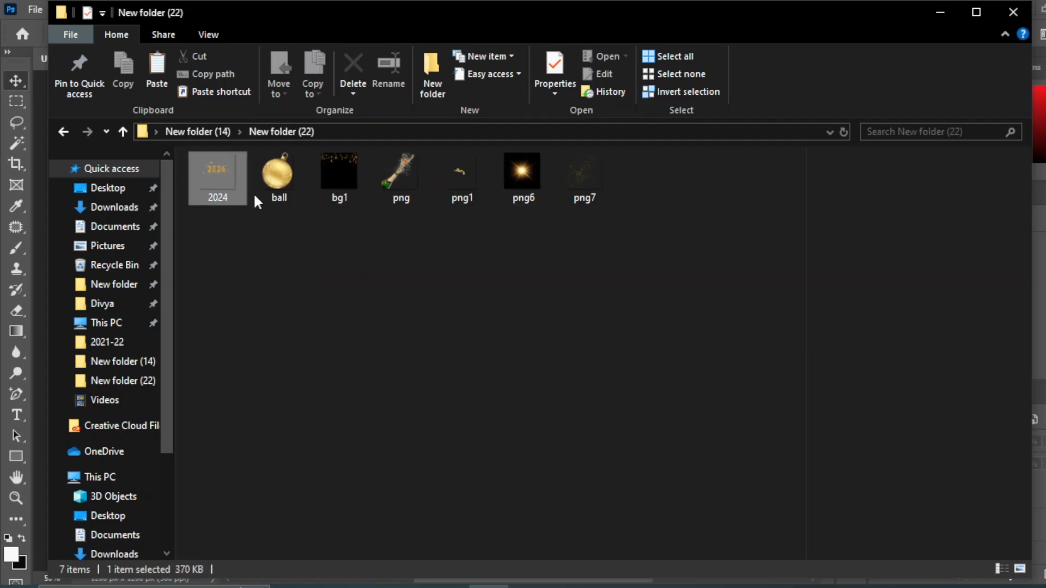
pyautogui.moveTo(254, 191); pyautogui.dragTo(407, 348)
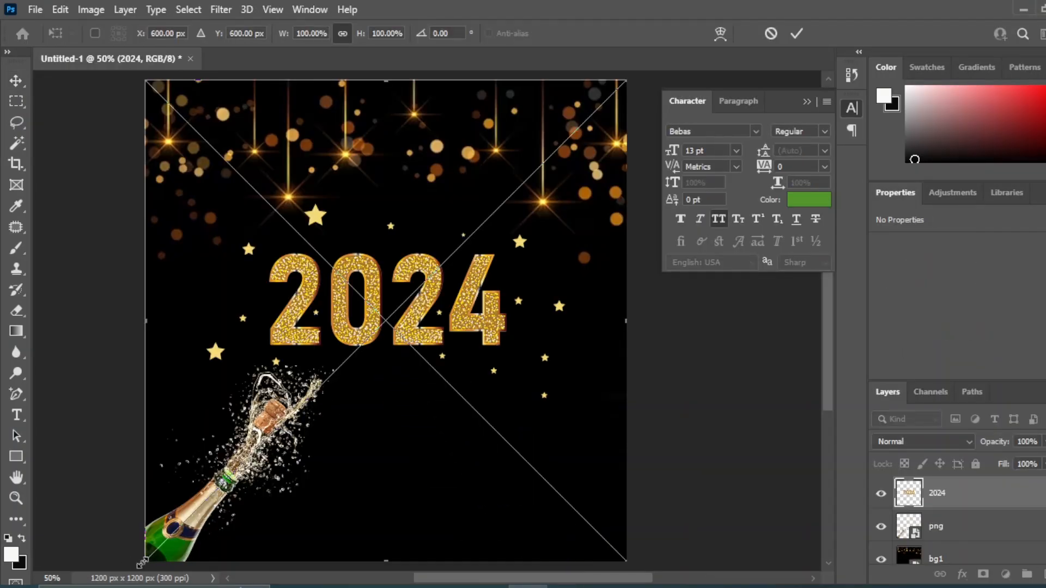
pyautogui.moveTo(143, 562); pyautogui.dragTo(221, 486)
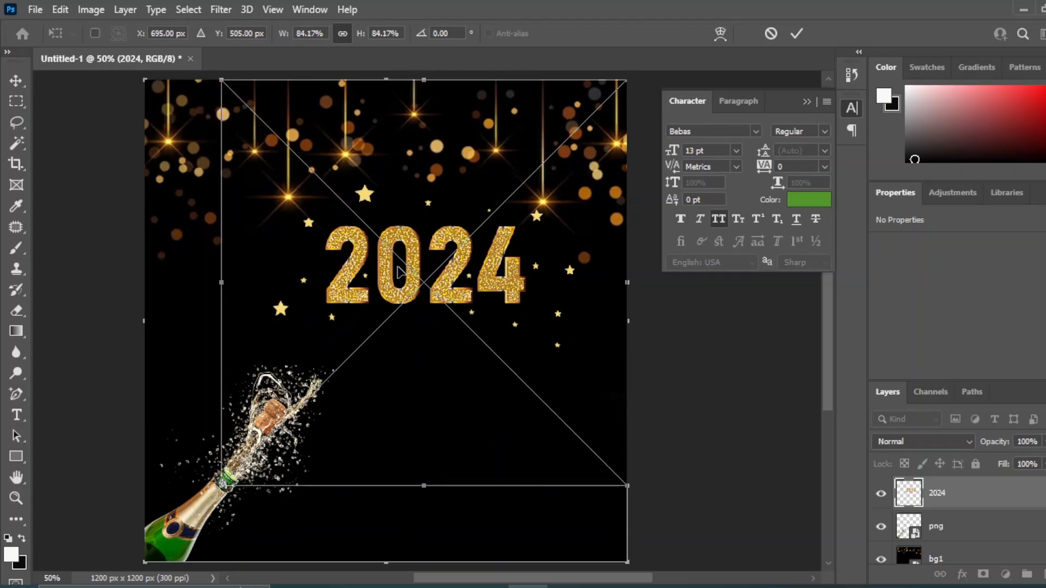
pyautogui.moveTo(383, 290); pyautogui.dragTo(345, 365)
pyautogui.moveTo(172, 561); pyautogui.dragTo(217, 527)
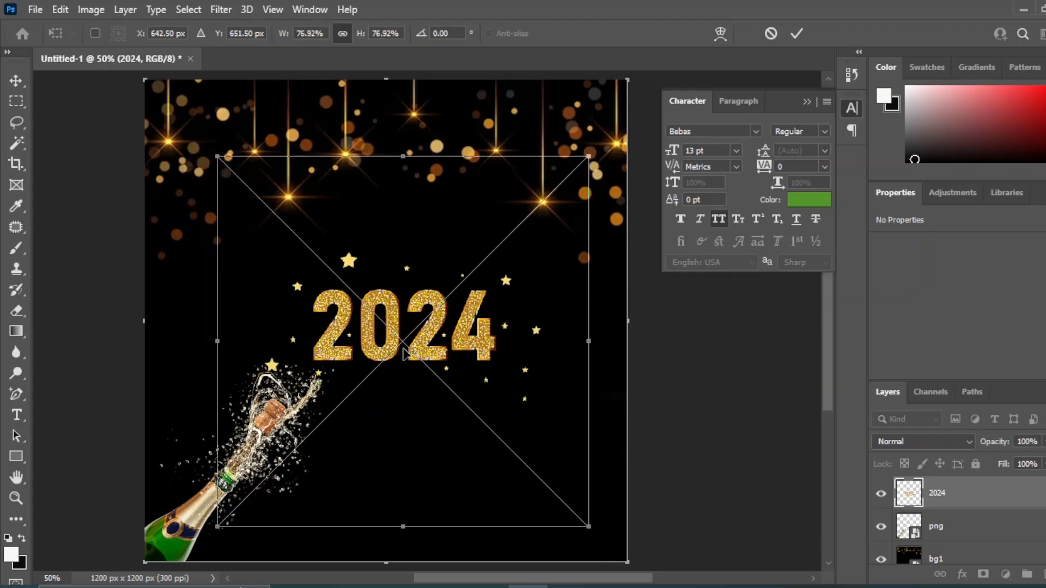
pyautogui.moveTo(392, 349); pyautogui.dragTo(376, 363)
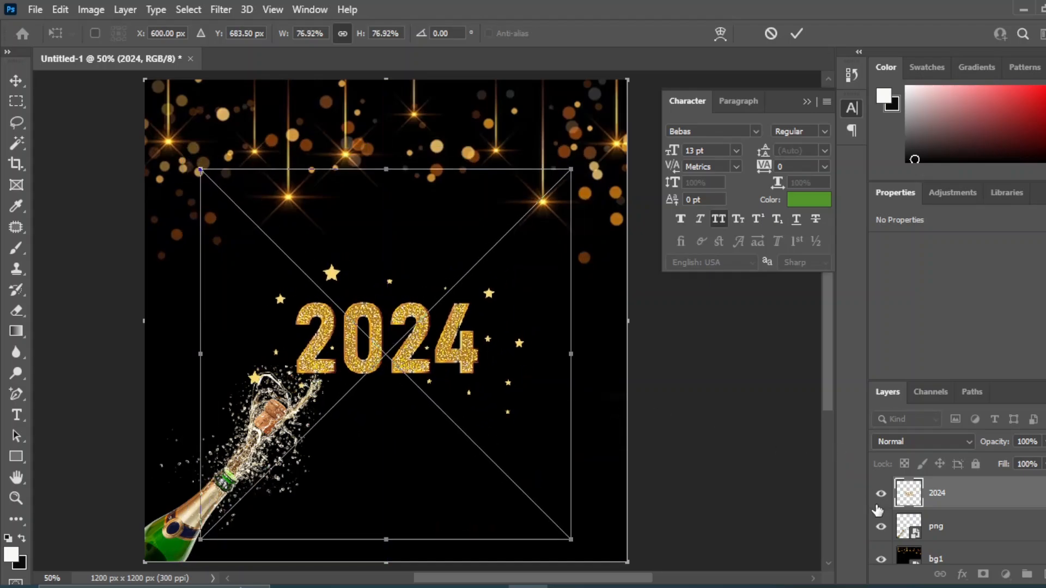
# Align the vertical centers of the 2024 and bg1 layers.
pyautogui.click(956, 557)
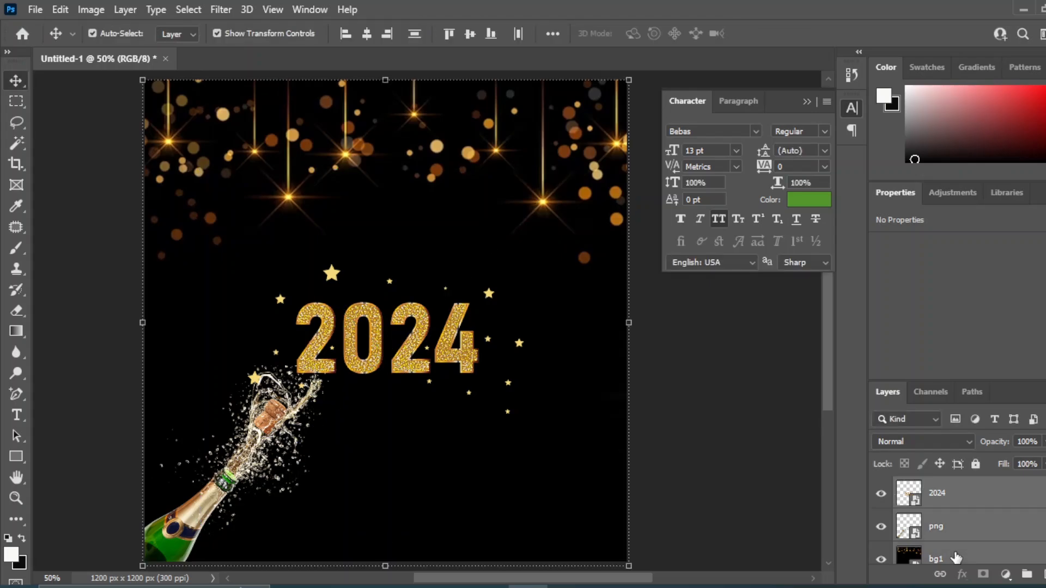
pyautogui.click(739, 431)
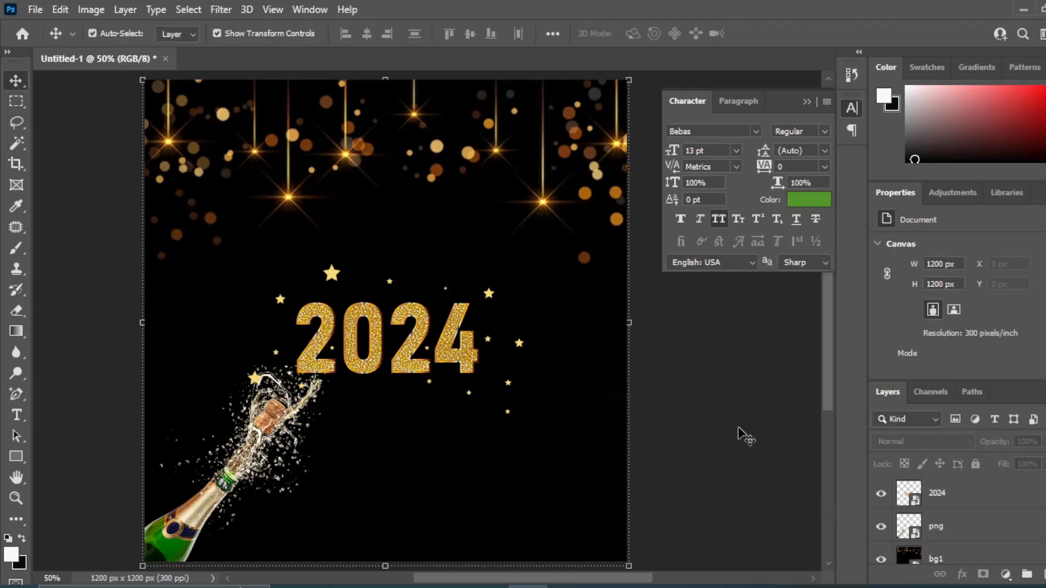
pyautogui.click(407, 357)
pyautogui.click(937, 561)
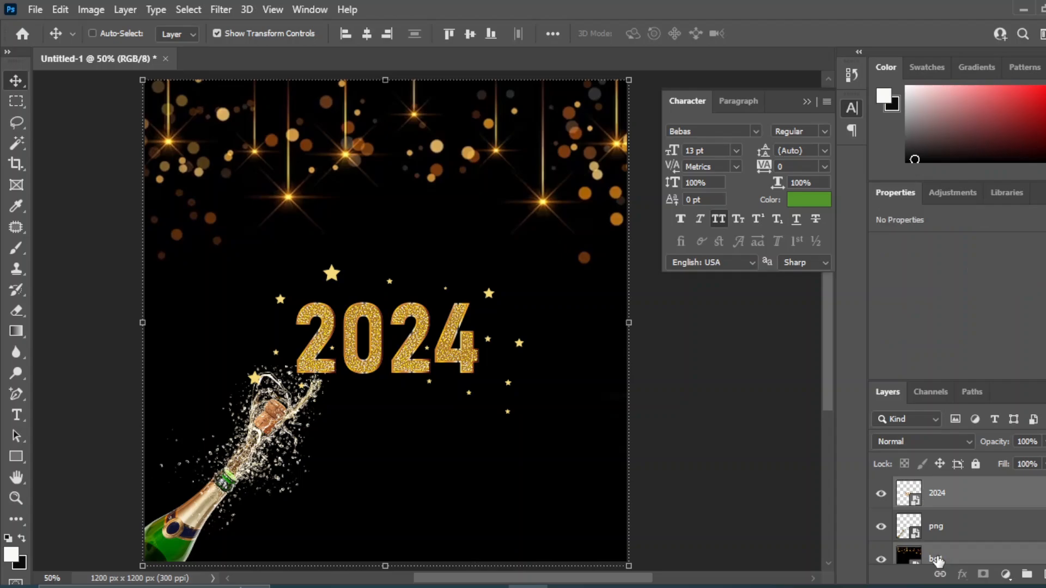
pyautogui.click(469, 34)
pyautogui.click(720, 381)
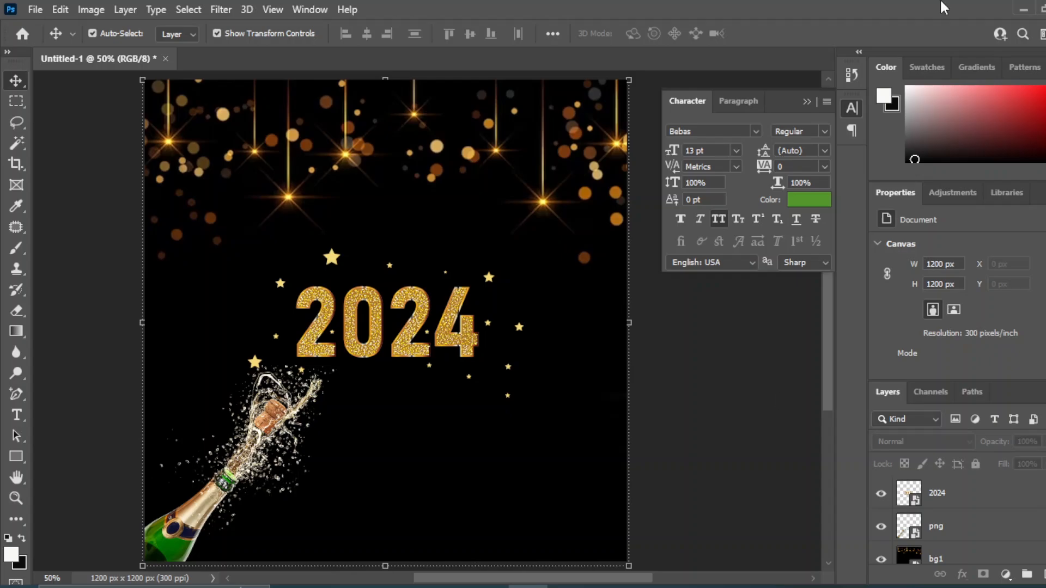
# Add the text HAPPY below the 2024 artwork in 13 pt Bebas.
pyautogui.click(16, 415)
pyautogui.click(81, 418)
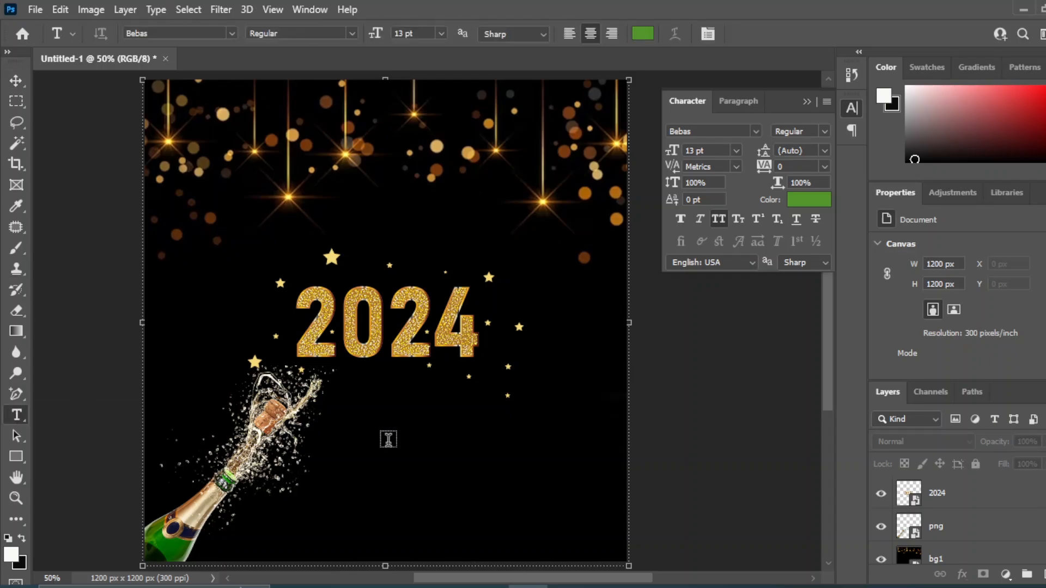
pyautogui.click(373, 443)
pyautogui.write('HA')
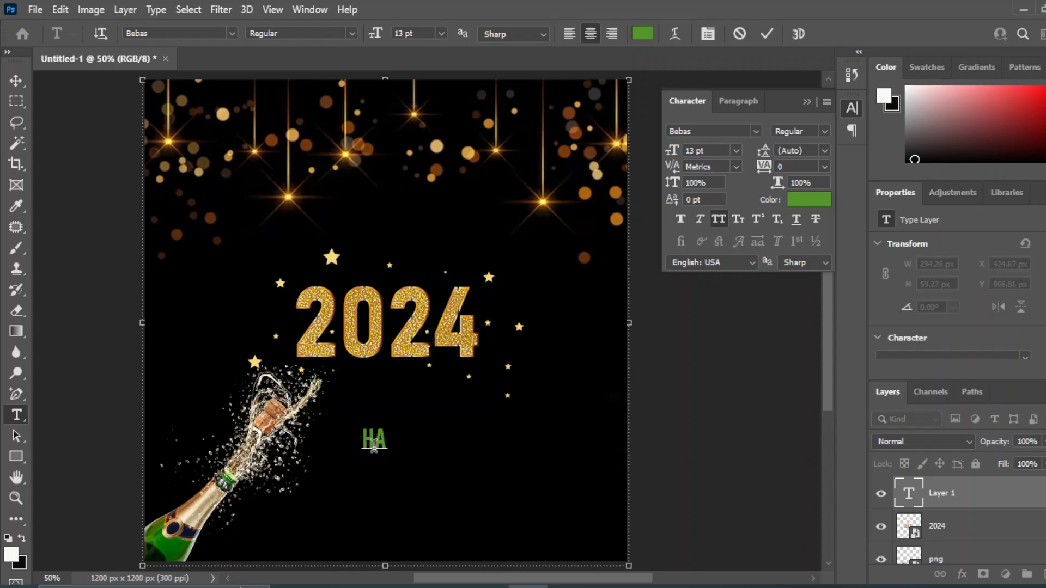
pyautogui.write('PPY')
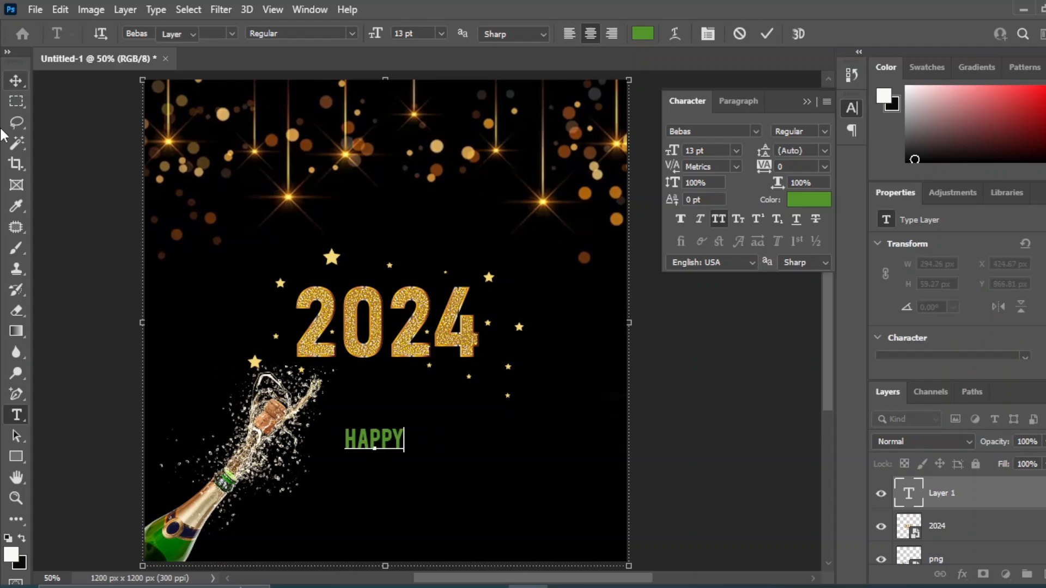
# Move the HAPPY text above the 2024 artwork.
pyautogui.click(15, 80)
pyautogui.moveTo(373, 436); pyautogui.dragTo(391, 242)
pyautogui.press('Up')
pyautogui.press('Up')
pyautogui.press('Up')
pyautogui.press('Up')
pyautogui.press('Up')
pyautogui.press('Up')
pyautogui.press('Up')
pyautogui.press('Up')
pyautogui.press('Up')
pyautogui.press('Up')
pyautogui.press('Up')
pyautogui.press('Up')
pyautogui.press('Up')
pyautogui.press('Up')
pyautogui.press('Up')
pyautogui.press('Up')
pyautogui.press('Up')
pyautogui.press('Up')
pyautogui.press('Up')
pyautogui.press('Up')
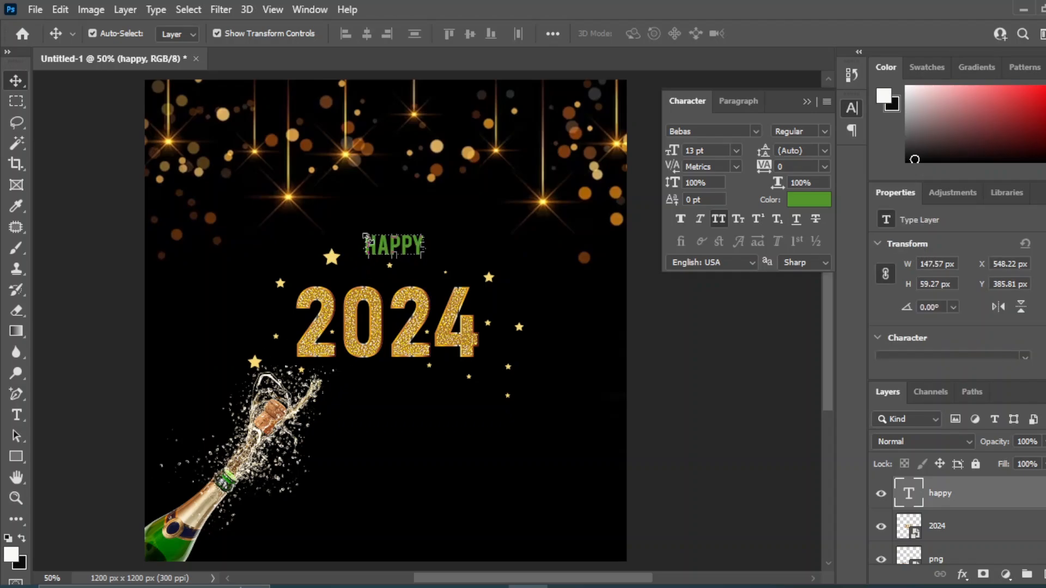
pyautogui.click(676, 381)
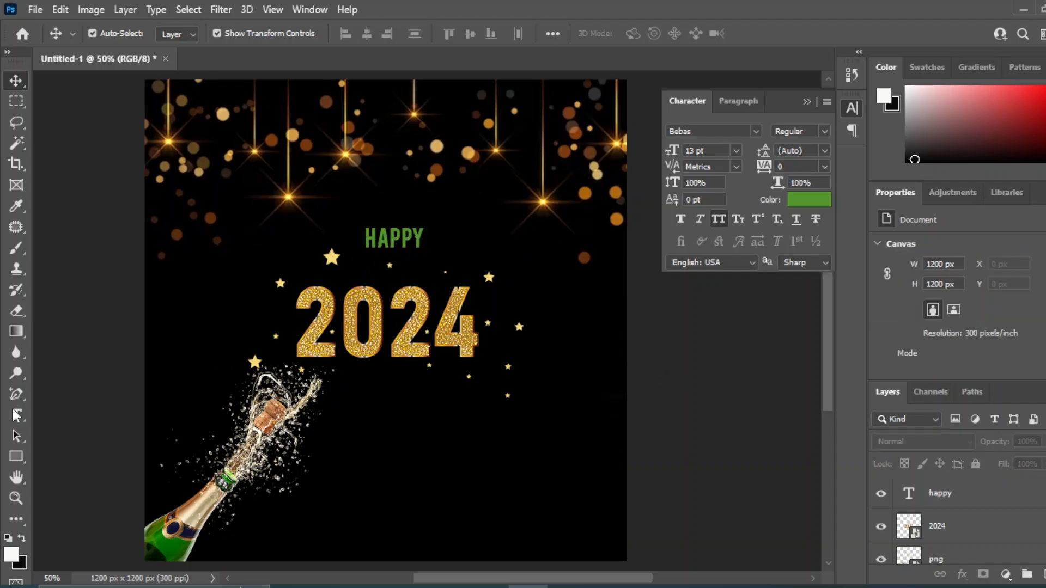
# Add a separate text line NEW YEAR below the 2024 artwork.
pyautogui.press('t')
pyautogui.click(397, 413)
pyautogui.write('NE')
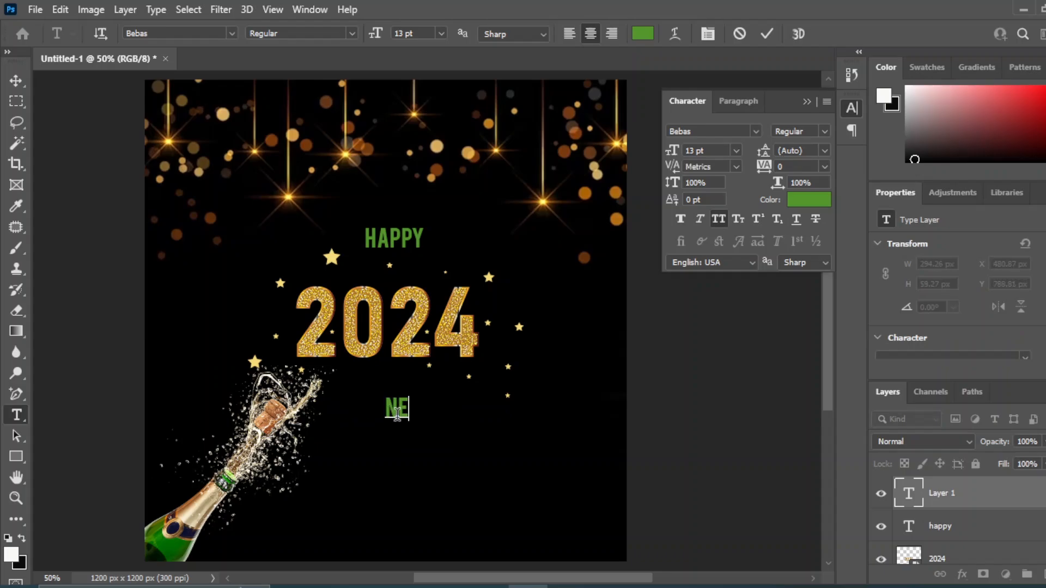
pyautogui.write('W YEAR')
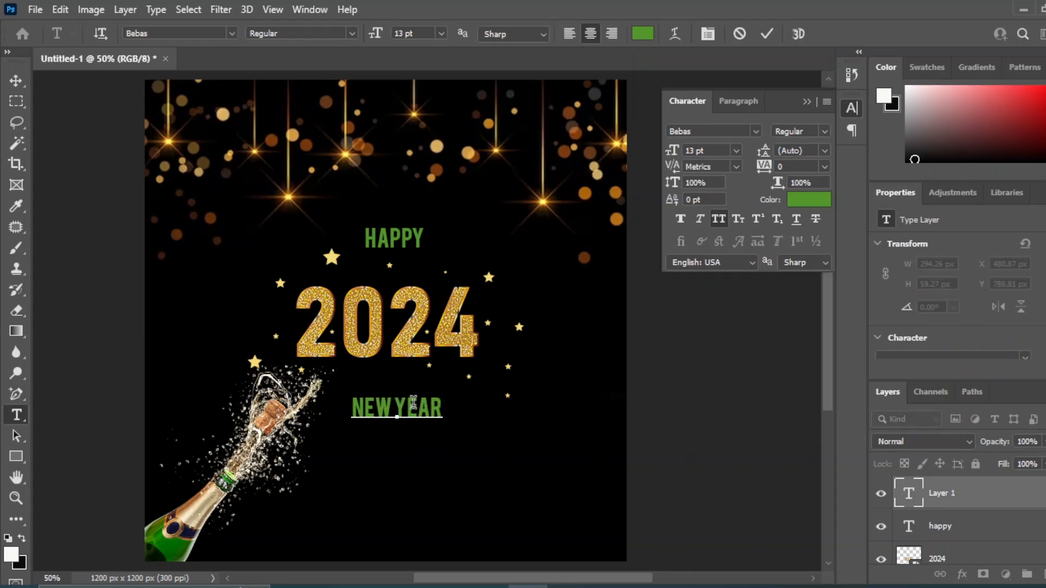
# Move the NEW YEAR text between HAPPY and 2024, raising both text lines to space them apart.
pyautogui.click(16, 81)
pyautogui.moveTo(405, 414); pyautogui.dragTo(402, 277)
pyautogui.click(684, 367)
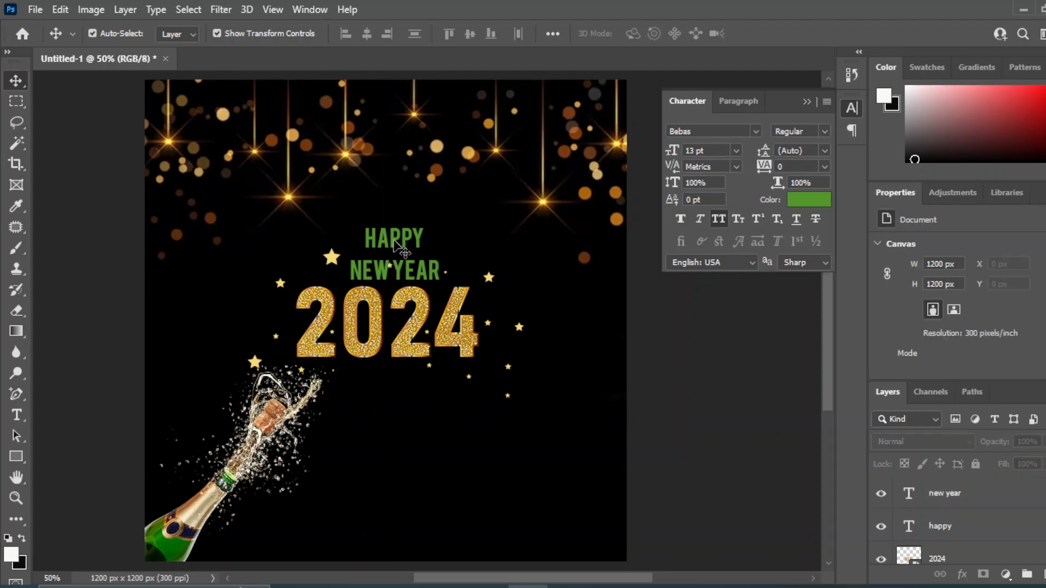
pyautogui.moveTo(399, 240); pyautogui.dragTo(399, 219)
pyautogui.moveTo(395, 277); pyautogui.dragTo(394, 265)
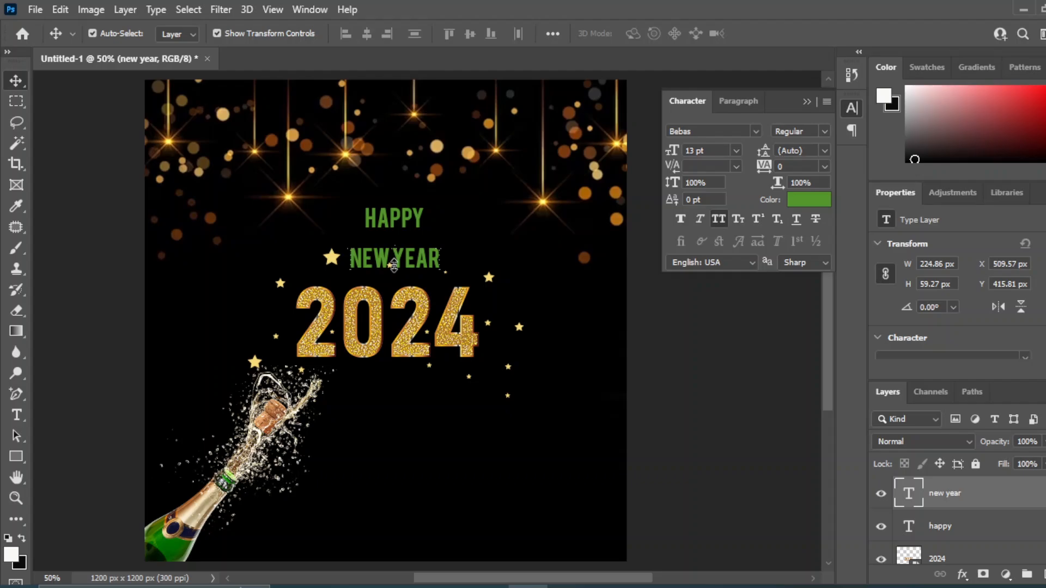
# Set the NEW YEAR text to the Barlow Semi Condensed font at 24 pt.
pyautogui.click(756, 132)
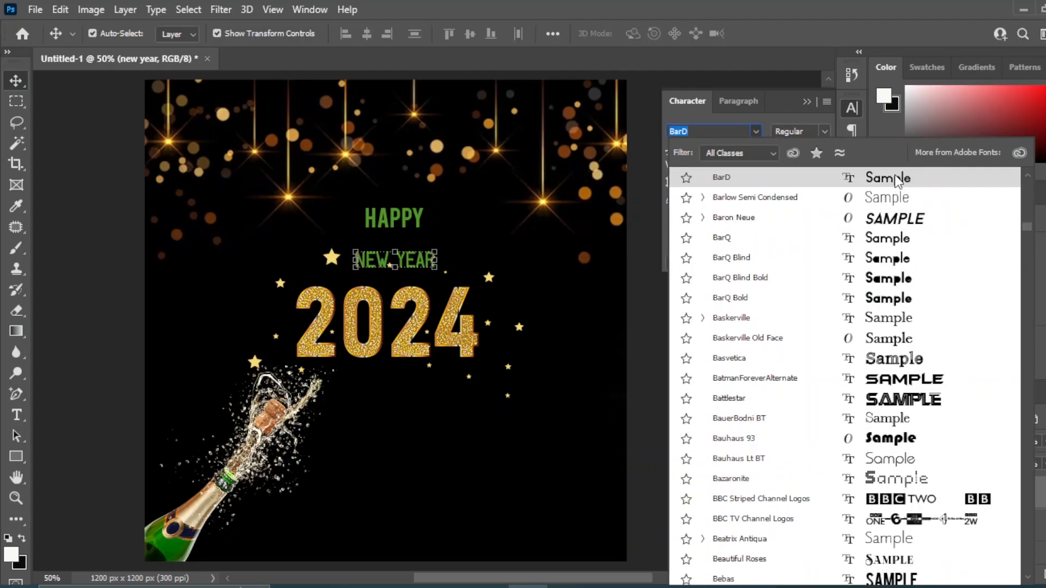
pyautogui.click(896, 206)
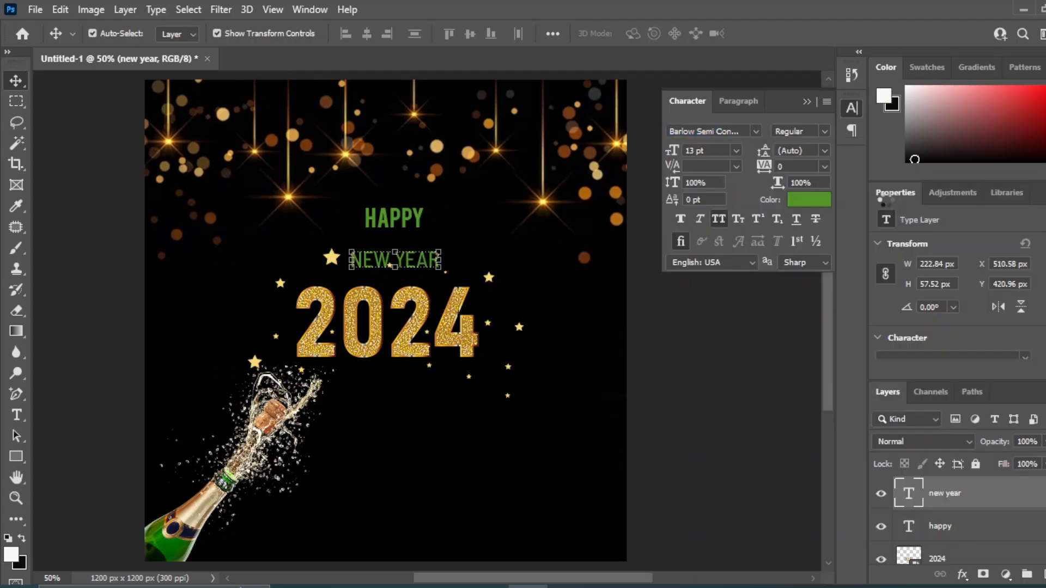
pyautogui.click(737, 150)
pyautogui.click(711, 290)
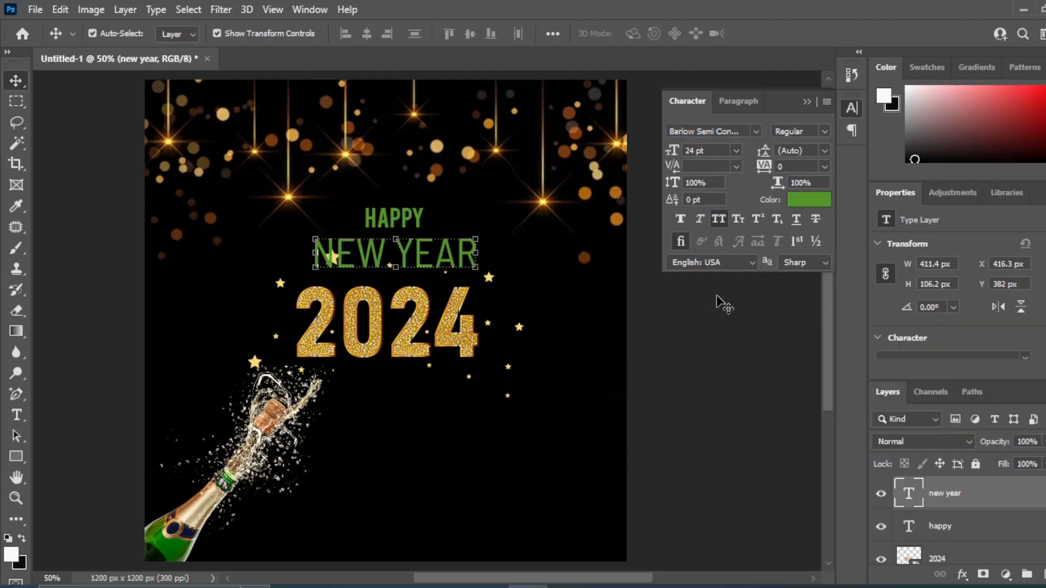
pyautogui.click(738, 415)
# Enlarge the 2024 artwork to about 776 × 420 px and position it slightly lower beneath the NEW YEAR text.
pyautogui.click(439, 367)
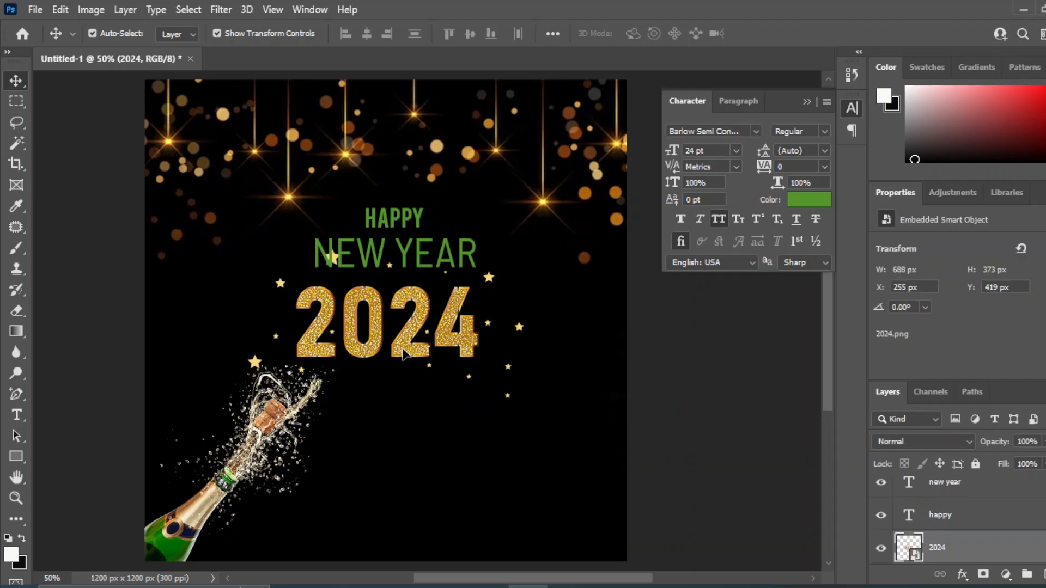
pyautogui.hotkey('ctrl', 't')
pyautogui.moveTo(200, 521); pyautogui.dragTo(187, 552)
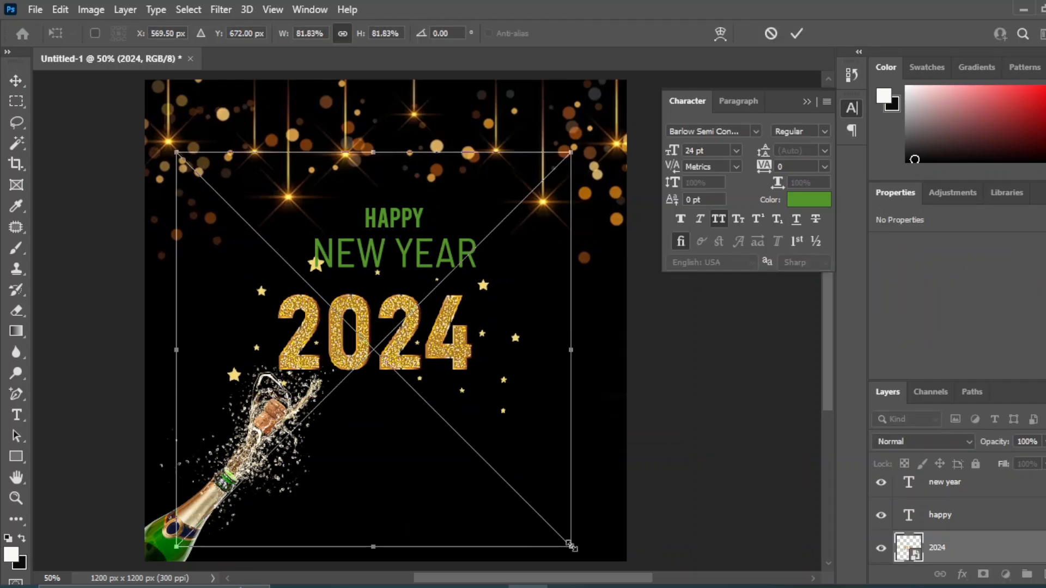
pyautogui.moveTo(573, 554); pyautogui.dragTo(608, 559)
pyautogui.press('Return')
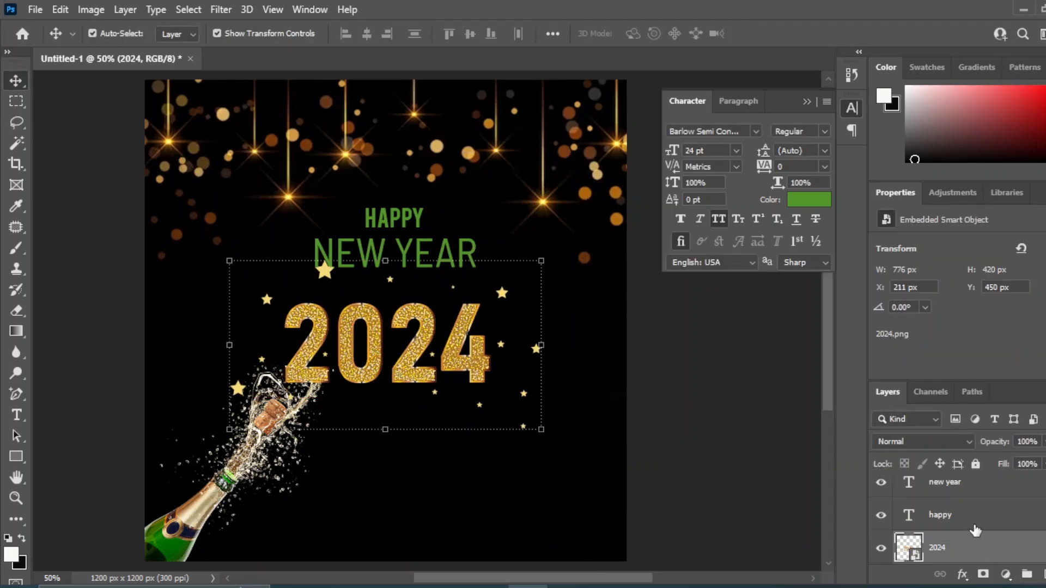
# Center the 2024 artwork vertically against the bg1 background image.
pyautogui.scroll(-2, 948, 556)
pyautogui.keyDown('shift'); pyautogui.click(949, 556); pyautogui.keyUp('shift')
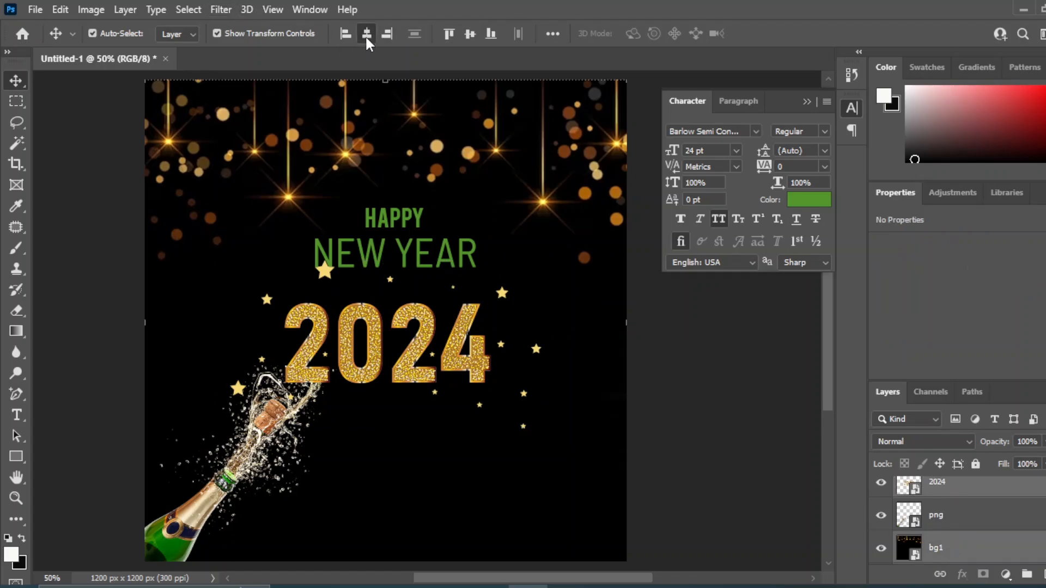
pyautogui.click(470, 34)
pyautogui.click(717, 393)
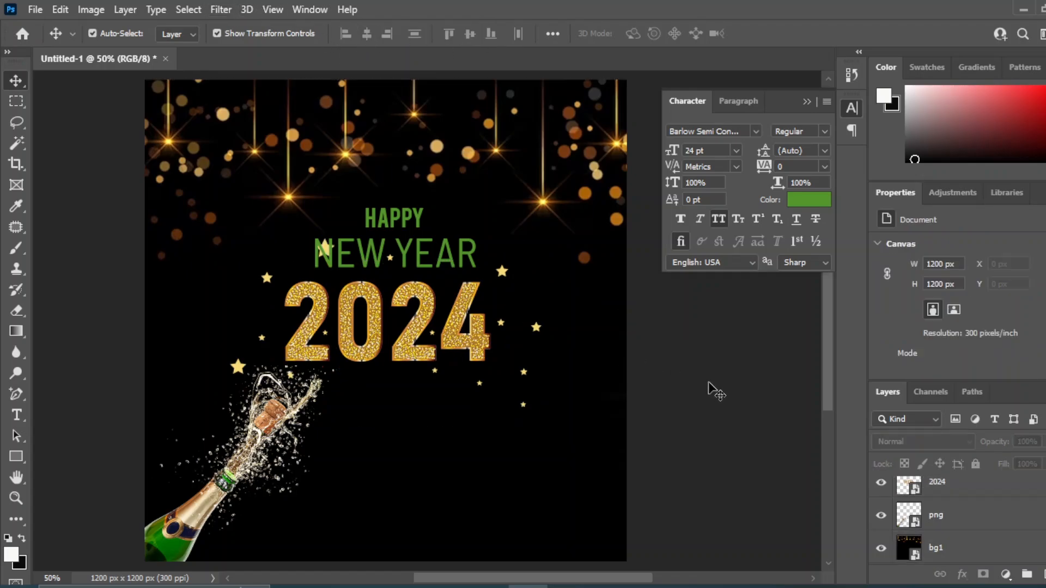
# Set the NEW YEAR text to 18 pt and lower it 16 px to sit just above the 2024 artwork.
pyautogui.click(387, 262)
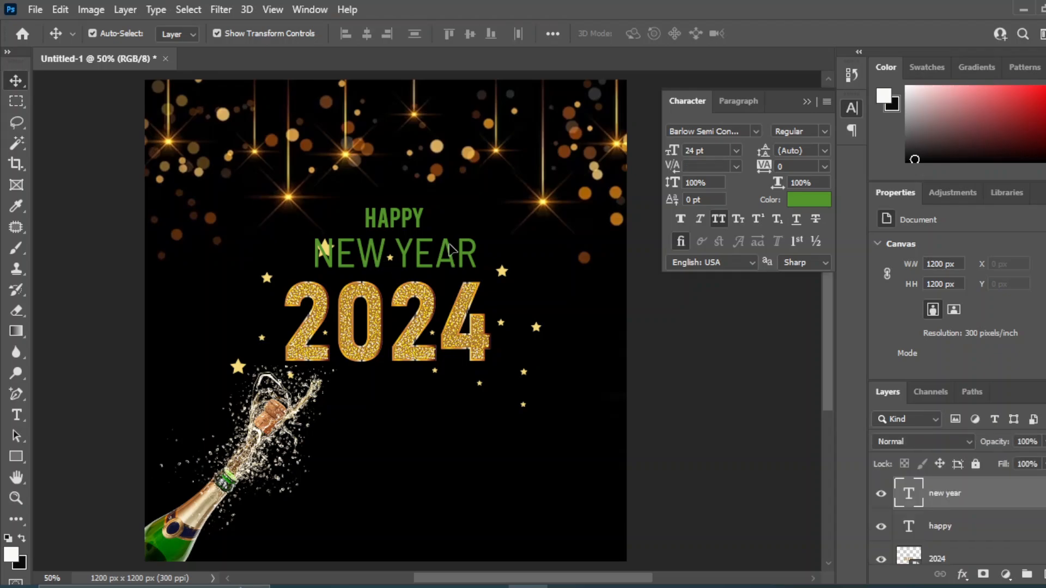
pyautogui.click(736, 150)
pyautogui.click(711, 271)
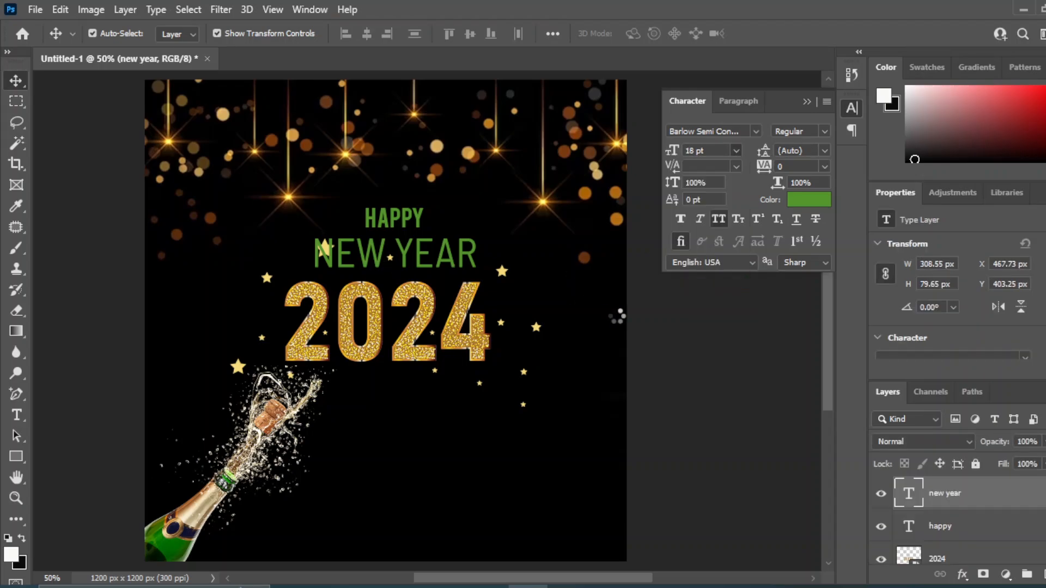
pyautogui.press('Down')
pyautogui.press('Down')
pyautogui.press('Down')
pyautogui.press('Down')
pyautogui.press('Down')
pyautogui.press('Down')
pyautogui.press('Down')
pyautogui.press('Down')
pyautogui.press('Down')
pyautogui.press('Down')
pyautogui.press('Down')
pyautogui.press('Down')
pyautogui.press('Down')
pyautogui.press('Down')
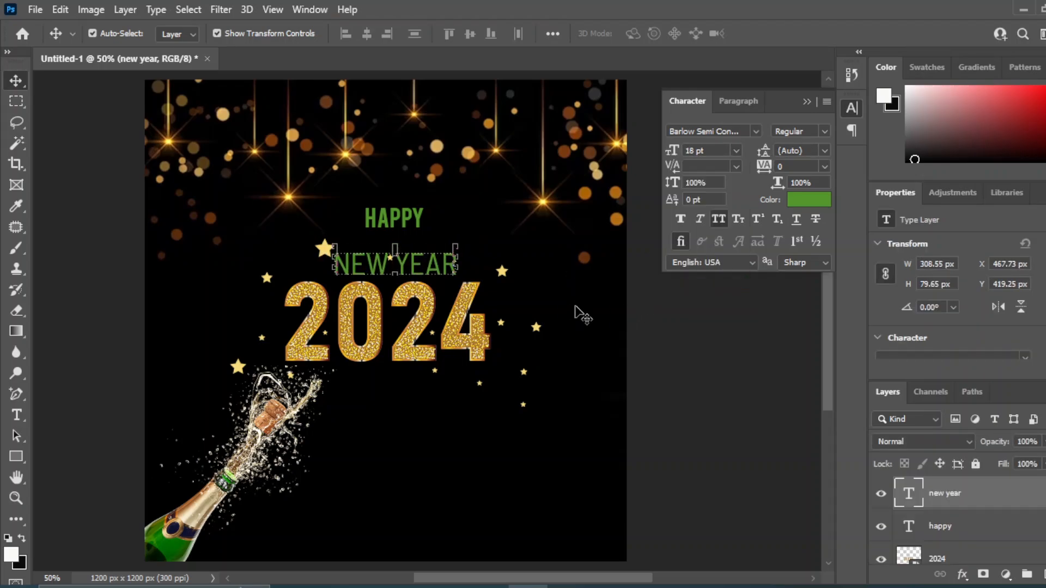
# Recolor the NEW YEAR text to near-white #fbfcfa.
pyautogui.click(823, 205)
pyautogui.click(648, 309)
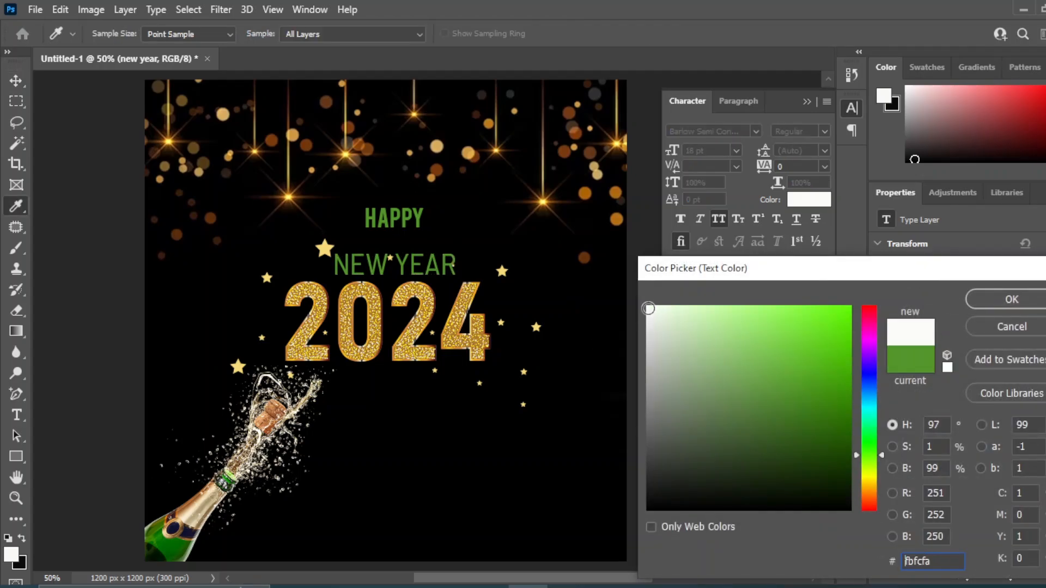
pyautogui.click(1011, 299)
pyautogui.click(714, 385)
# Lower the HAPPY text closer to NEW YEAR and set it to the Body Grotesque Fit Trial font at 12 pt.
pyautogui.moveTo(403, 227); pyautogui.dragTo(404, 240)
pyautogui.click(736, 155)
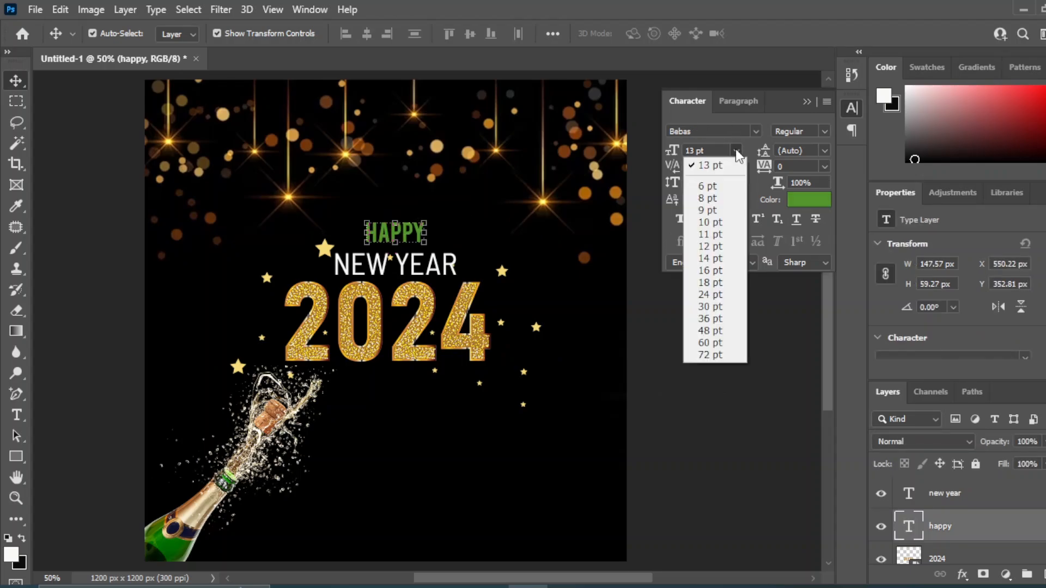
pyautogui.click(705, 253)
pyautogui.click(755, 131)
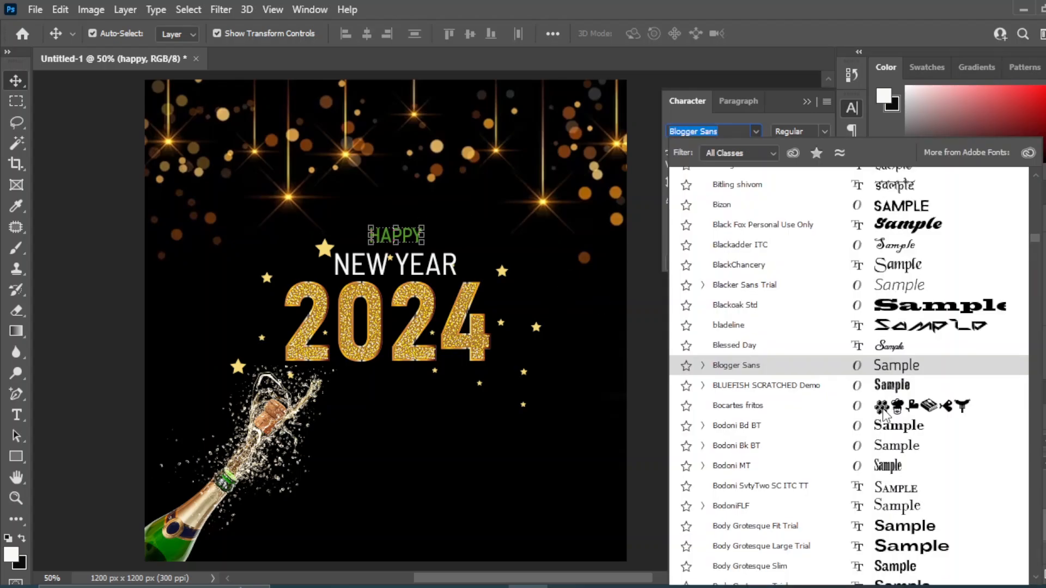
pyautogui.click(913, 531)
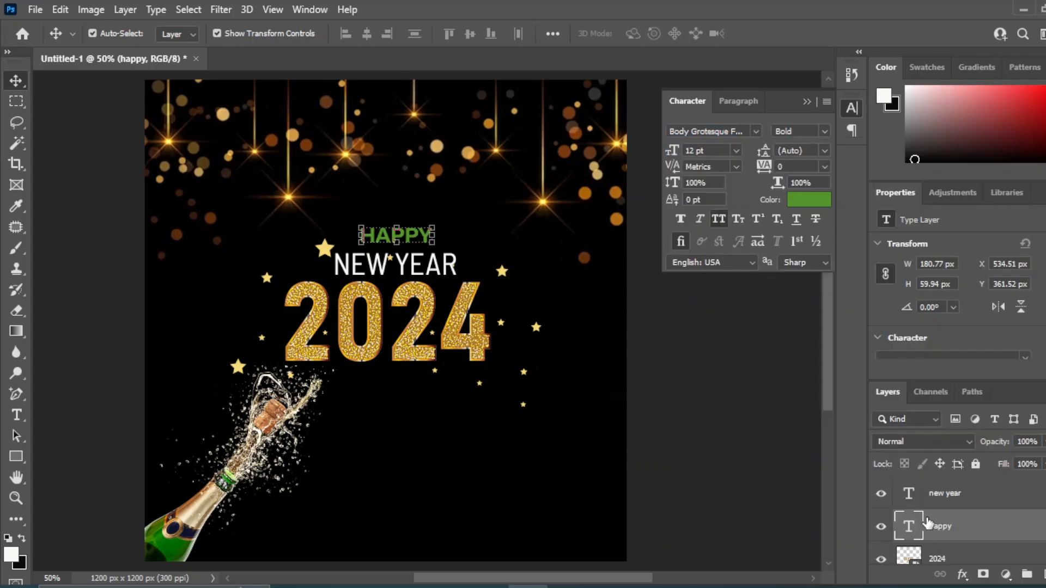
# Recolor the HAPPY text to pale gold #f7db79 sampled from the star beside NEW YEAR.
pyautogui.click(809, 203)
pyautogui.click(325, 248)
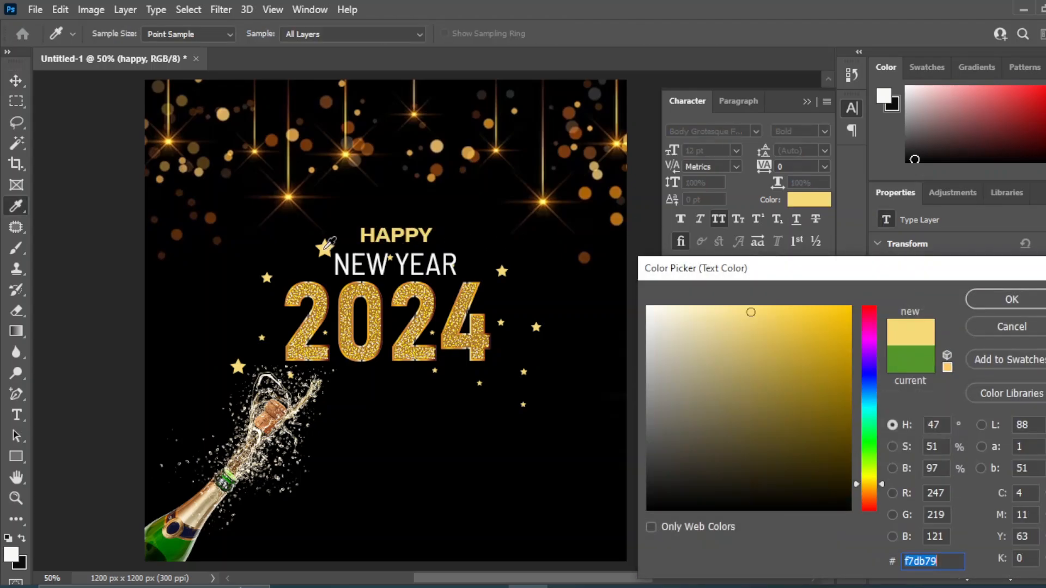
pyautogui.click(1009, 301)
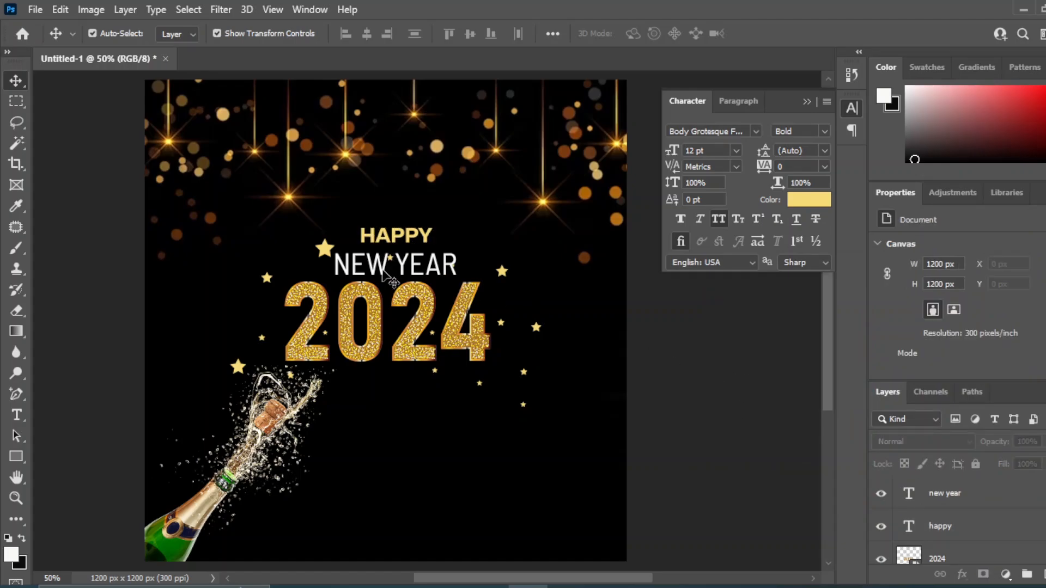
# Raise the NEW YEAR text by 4 px to even its spacing between HAPPY and 2024.
pyautogui.click(387, 271)
pyautogui.press('Up')
pyautogui.press('Up')
pyautogui.press('Up')
pyautogui.press('Up')
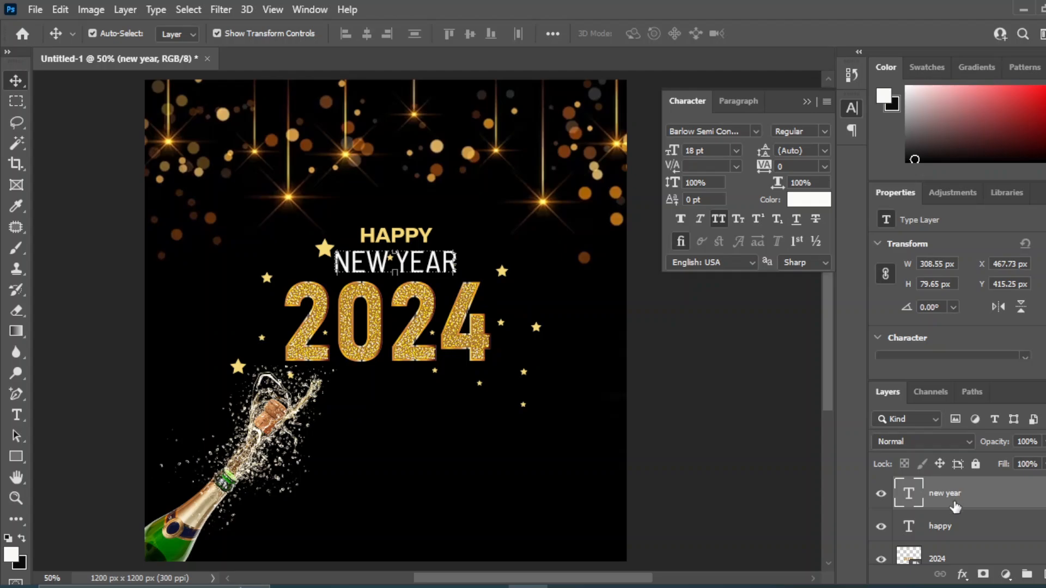
# Align the NEW YEAR, HAPPY and 2024 layers on their horizontal centers.
pyautogui.keyDown('shift'); pyautogui.click(943, 560); pyautogui.keyUp('shift')
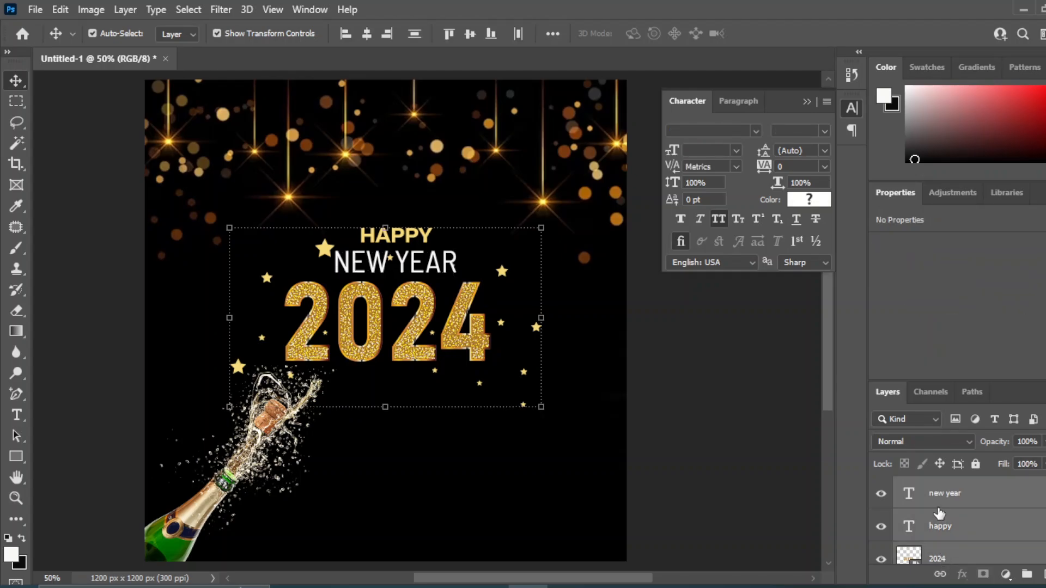
pyautogui.click(366, 33)
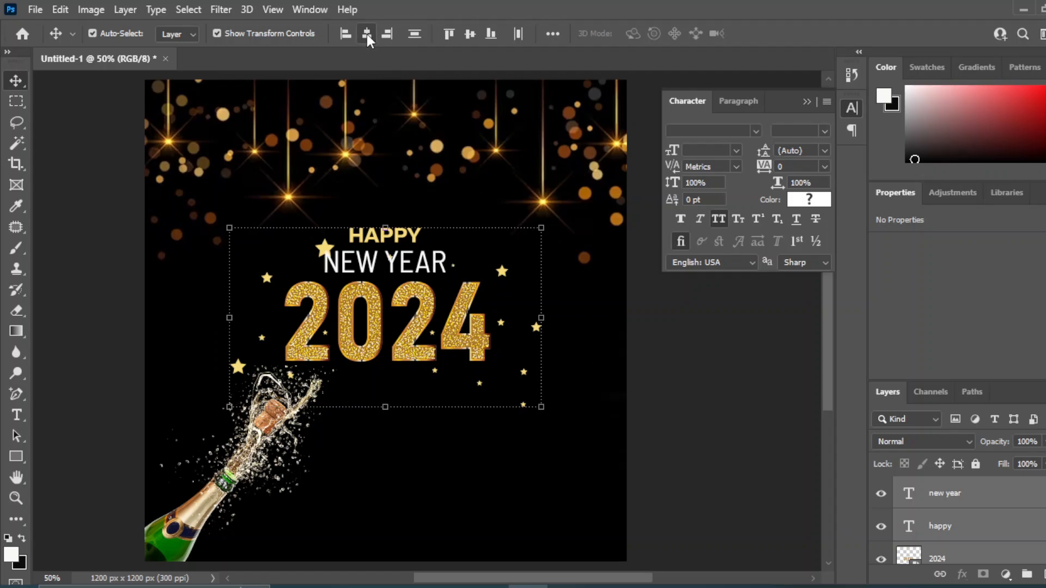
pyautogui.click(722, 426)
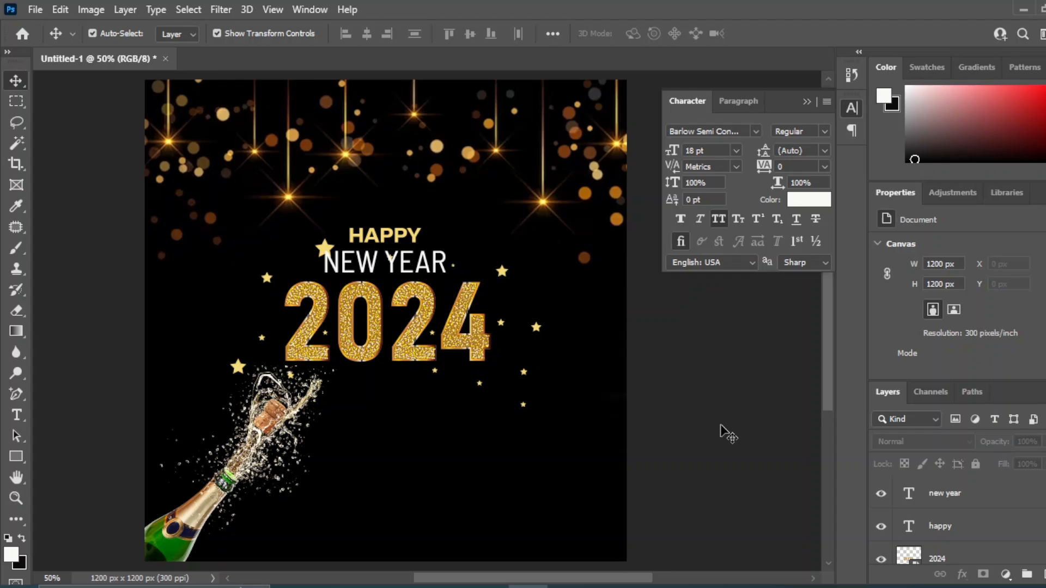
# Rasterize the 2024 layer and erase its stars that overlap the NEW YEAR text.
pyautogui.click(327, 252)
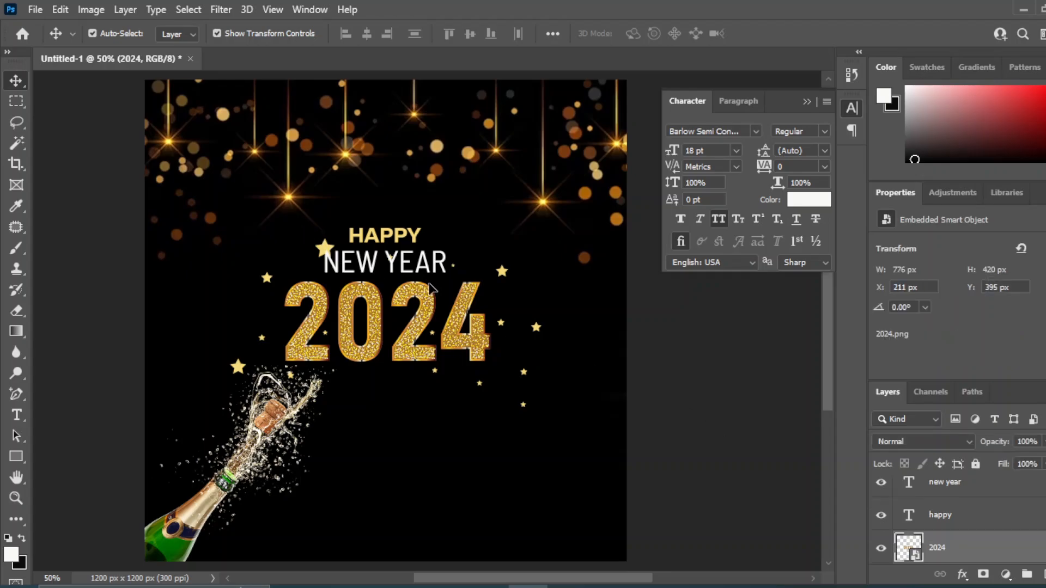
pyautogui.click(17, 311)
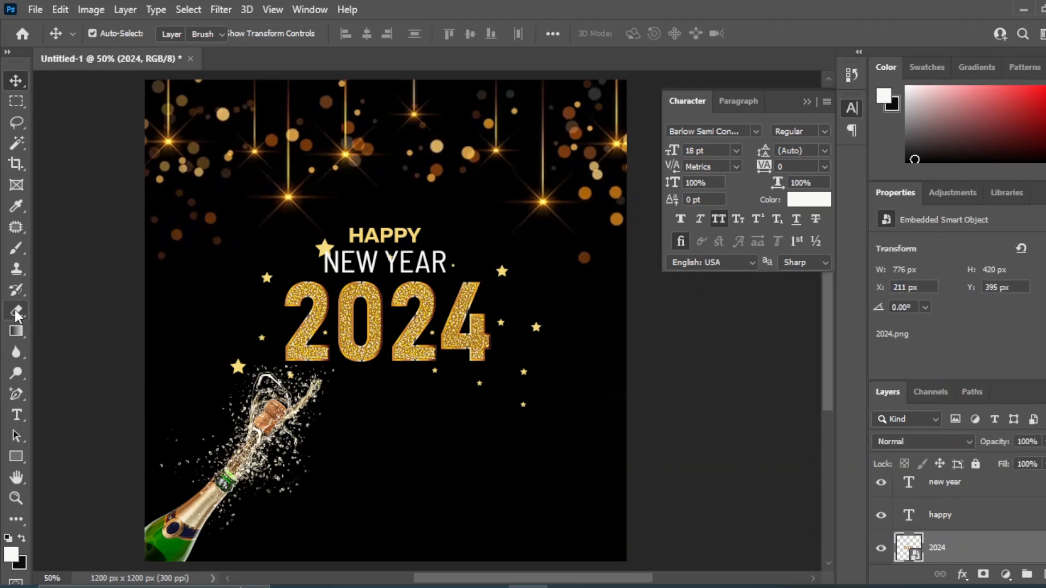
pyautogui.rightClick(957, 559)
pyautogui.click(774, 313)
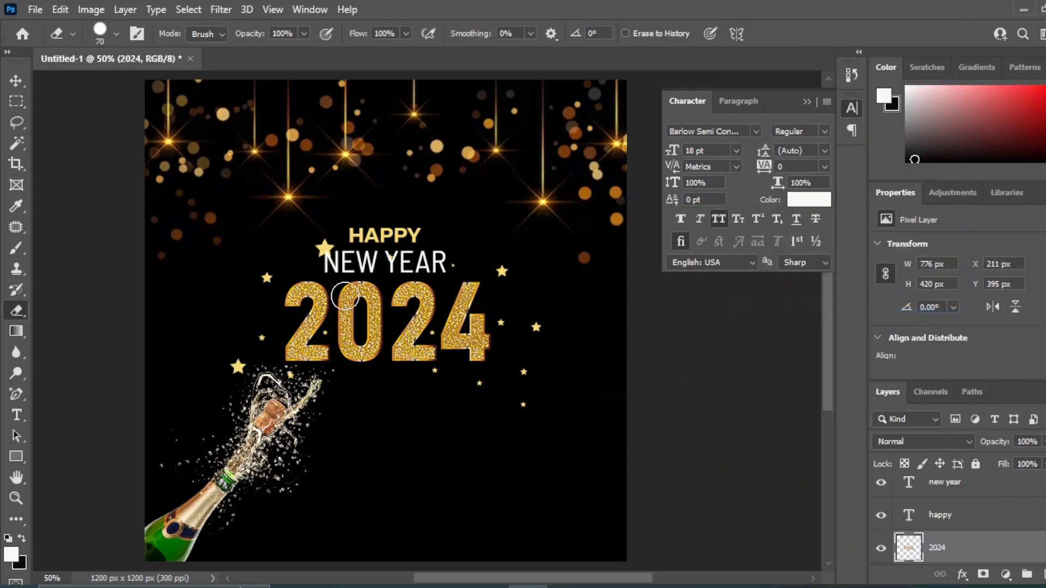
pyautogui.click(323, 246)
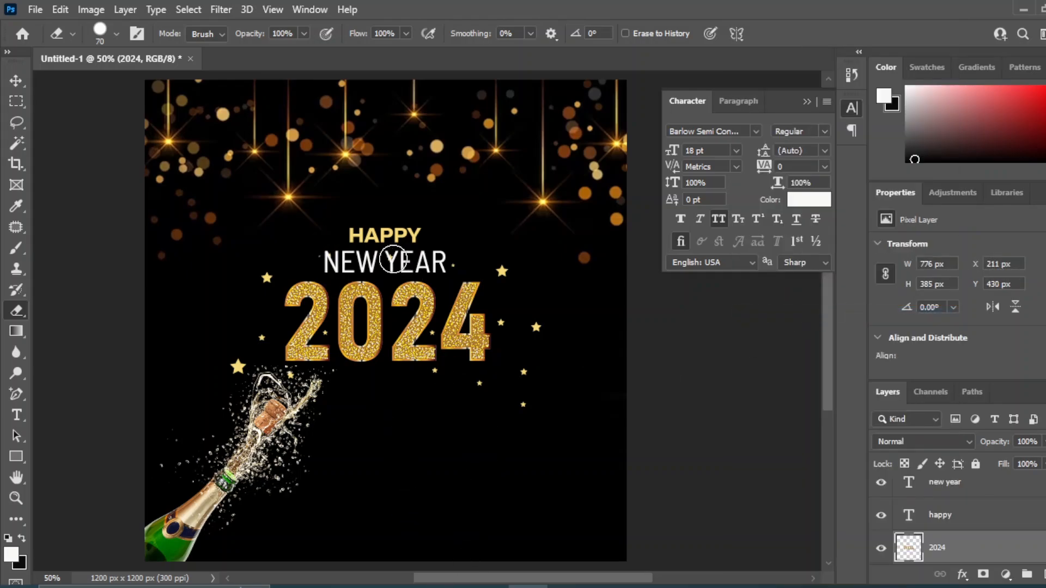
pyautogui.click(330, 247)
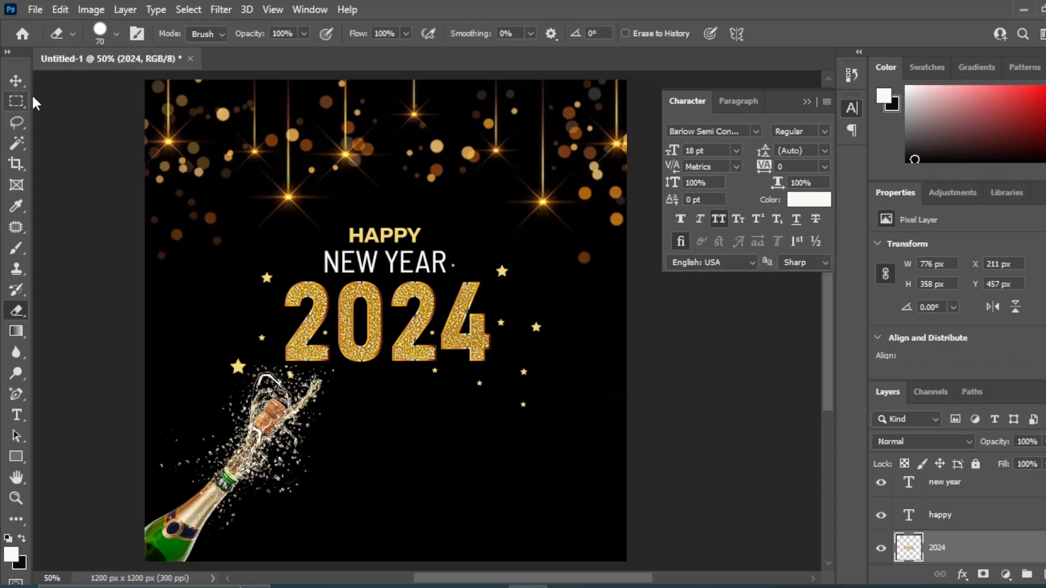
pyautogui.click(16, 80)
pyautogui.click(747, 462)
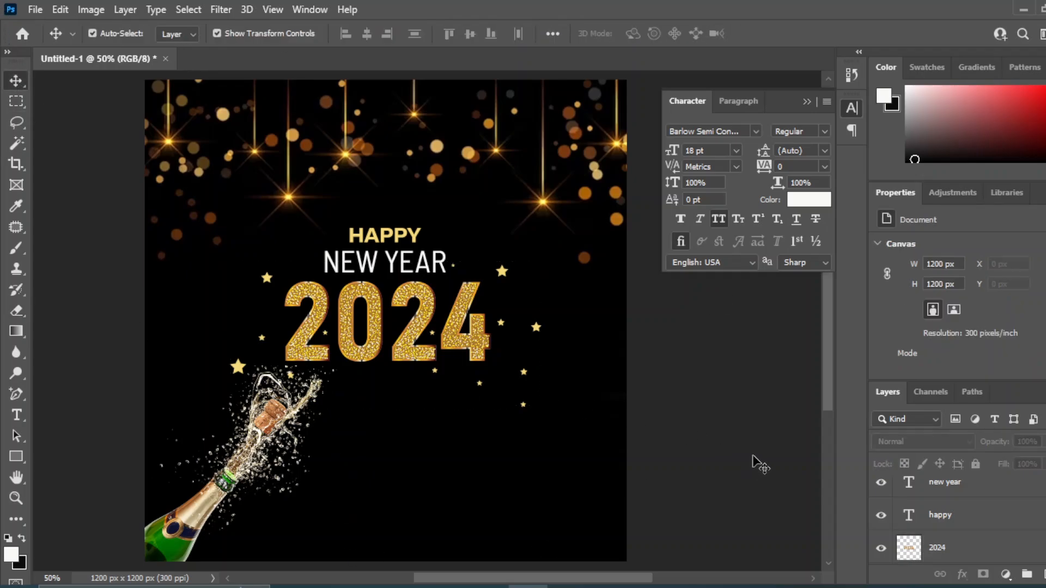
# Move the HAPPY, NEW YEAR and 2024 layers up together by 30 px.
pyautogui.click(938, 549)
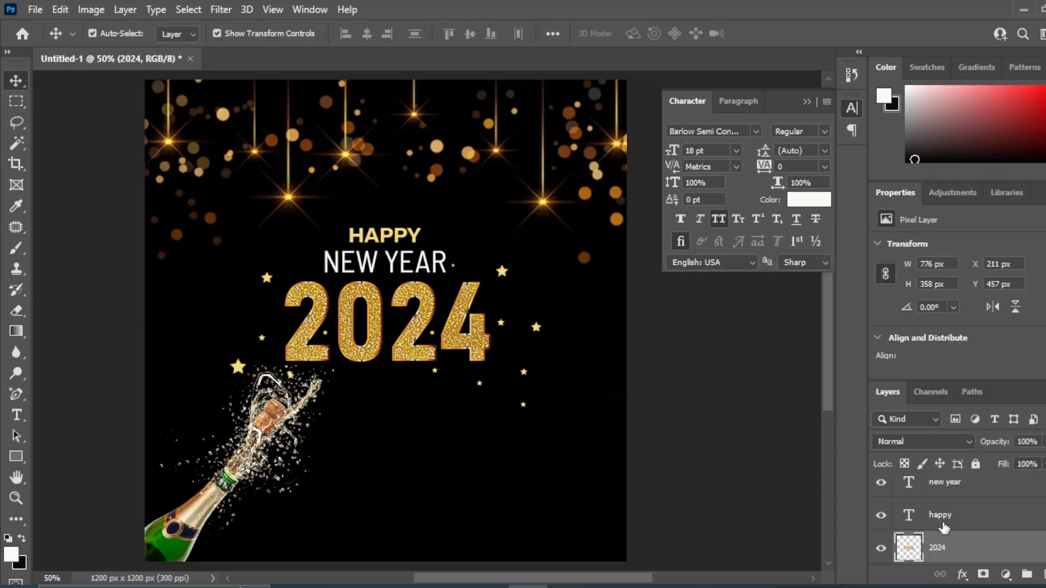
pyautogui.keyDown('shift'); pyautogui.click(948, 484); pyautogui.keyUp('shift')
pyautogui.hotkey('shift', 'Up')
pyautogui.hotkey('shift', 'Up')
pyautogui.hotkey('shift', 'Up')
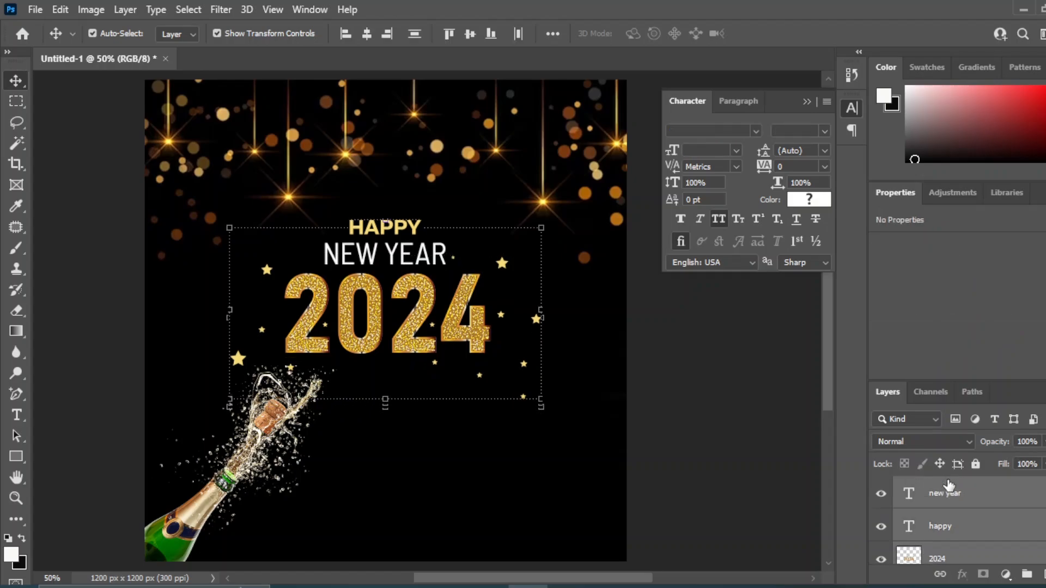
pyautogui.click(747, 395)
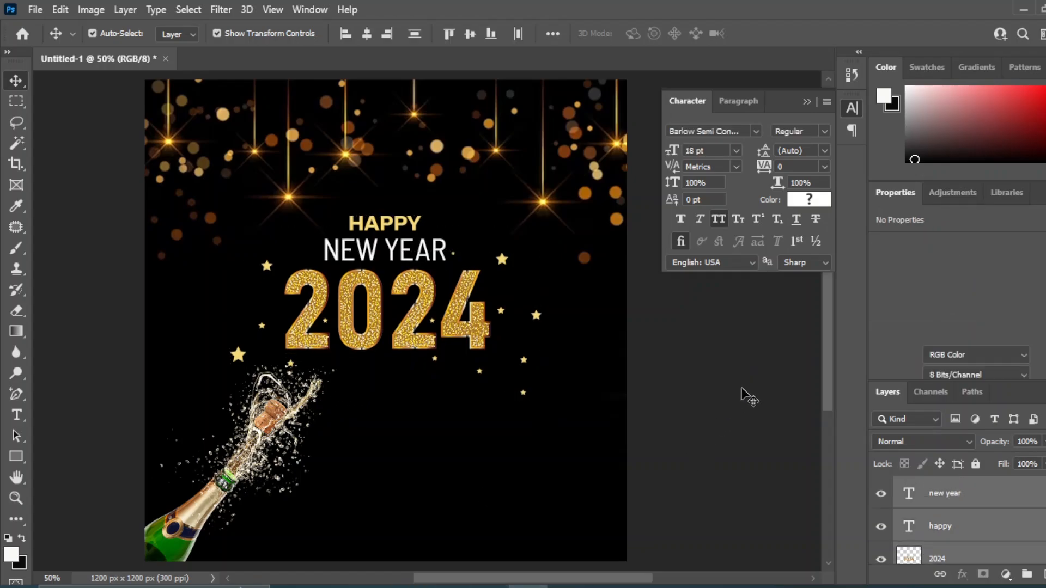
# Try the SemiBold Italic font style on the NEW YEAR text.
pyautogui.scroll(-1, 430, 228)
pyautogui.click(427, 225)
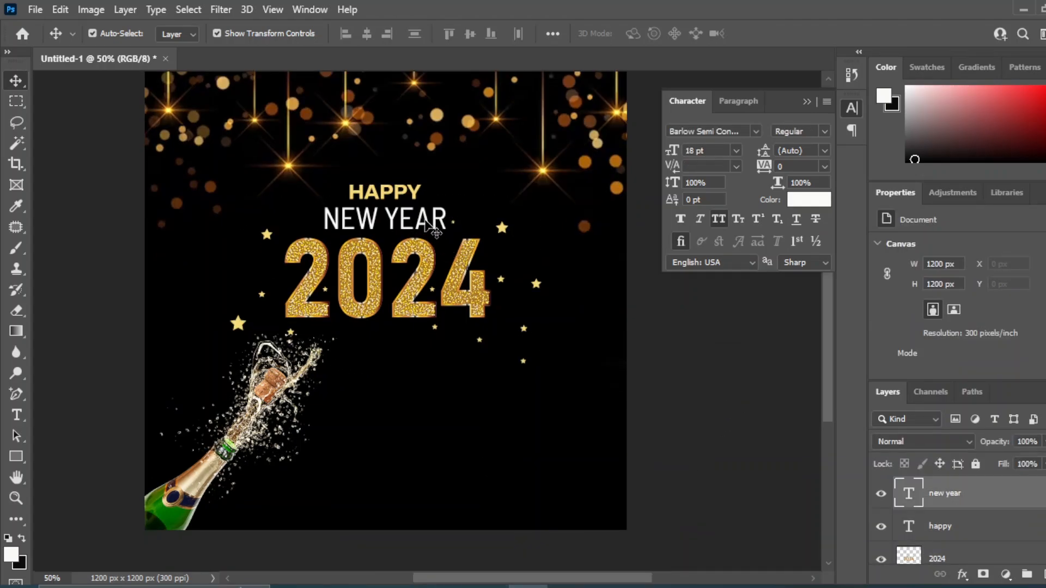
pyautogui.click(825, 132)
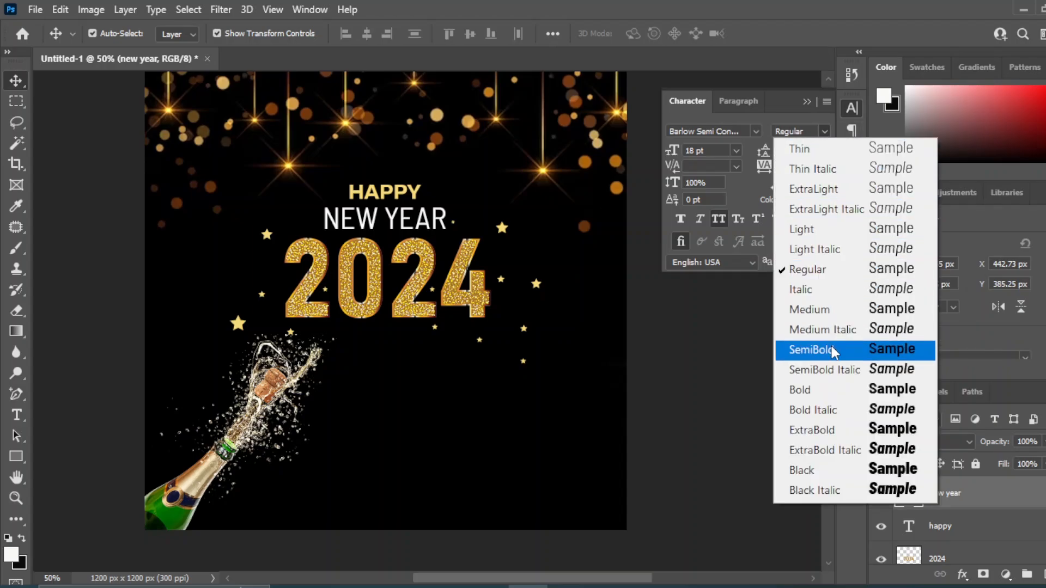
pyautogui.click(836, 369)
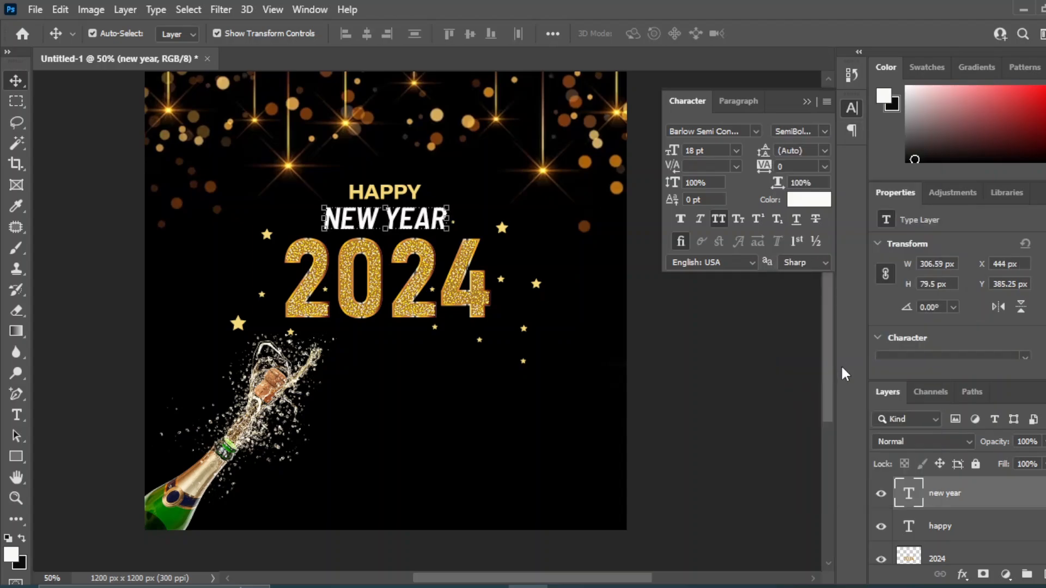
pyautogui.click(753, 417)
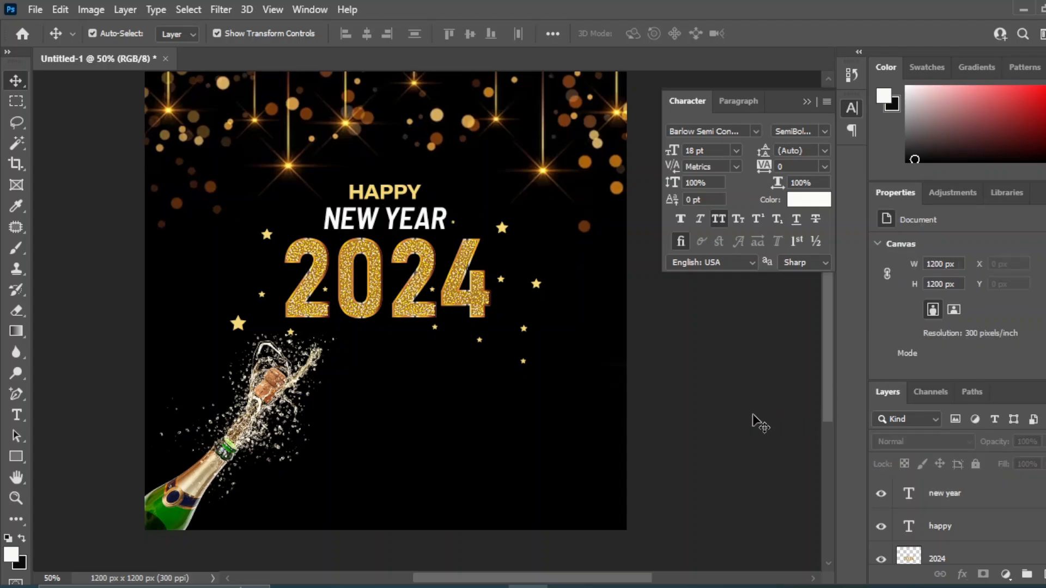
# Set the NEW YEAR text's font style to Bold Italic.
pyautogui.click(450, 219)
pyautogui.click(825, 131)
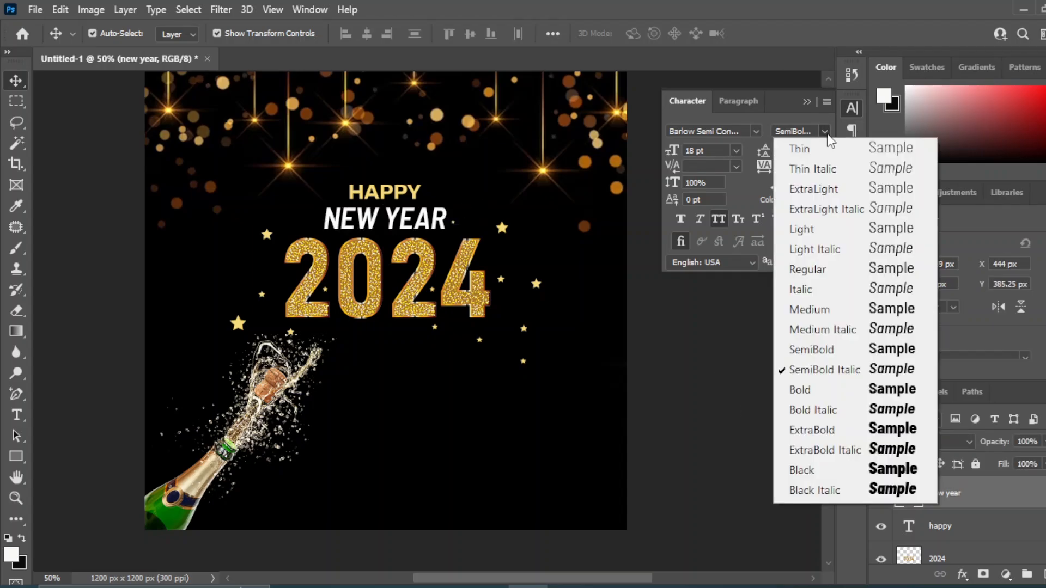
pyautogui.click(830, 414)
pyautogui.click(719, 394)
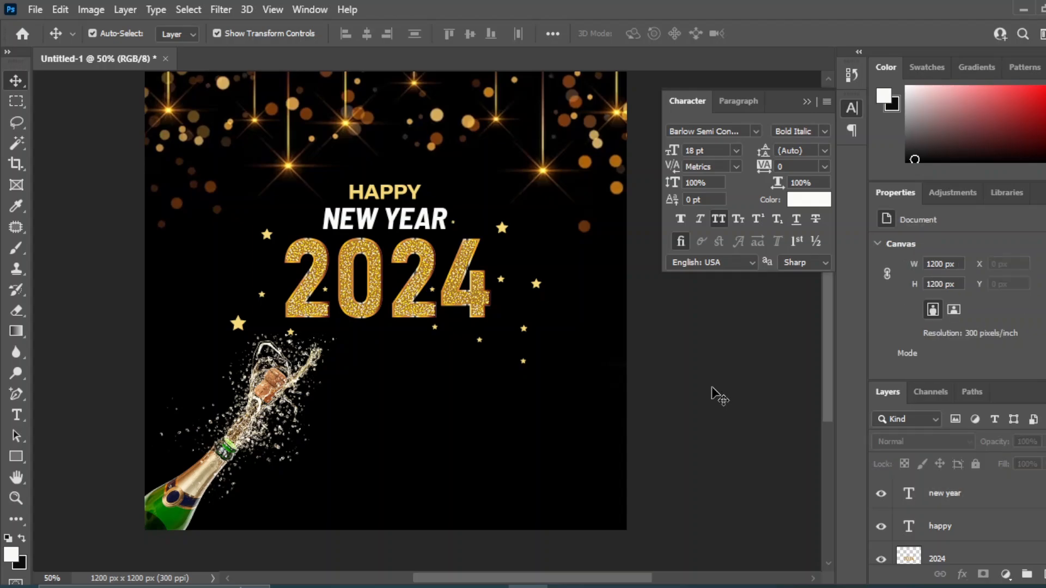
# Scale the champagne bottle image down to about 432 × 445 px, keeping it in the poster's lower-left corner.
pyautogui.click(270, 429)
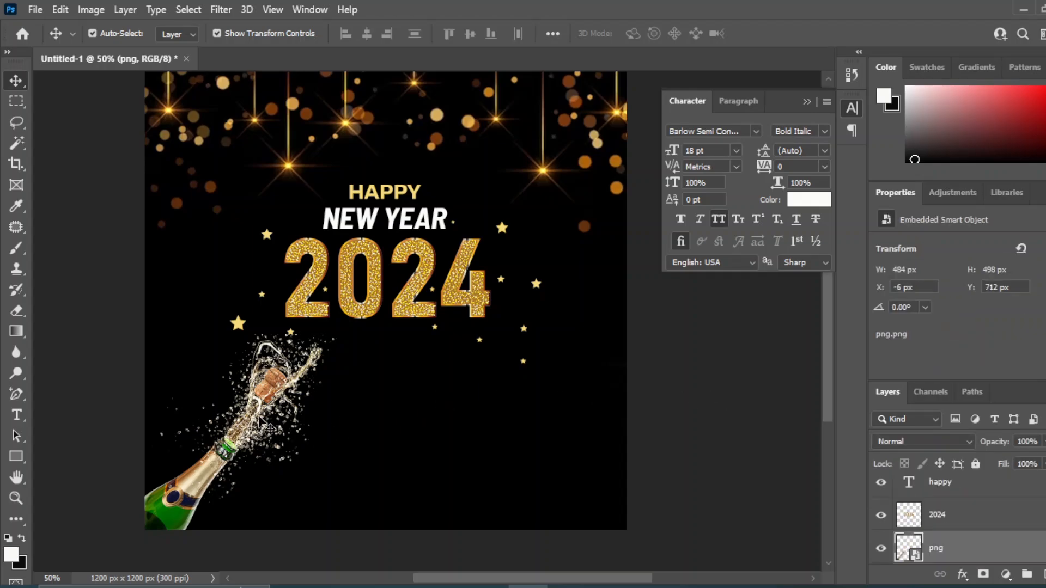
pyautogui.hotkey('ctrl', 't')
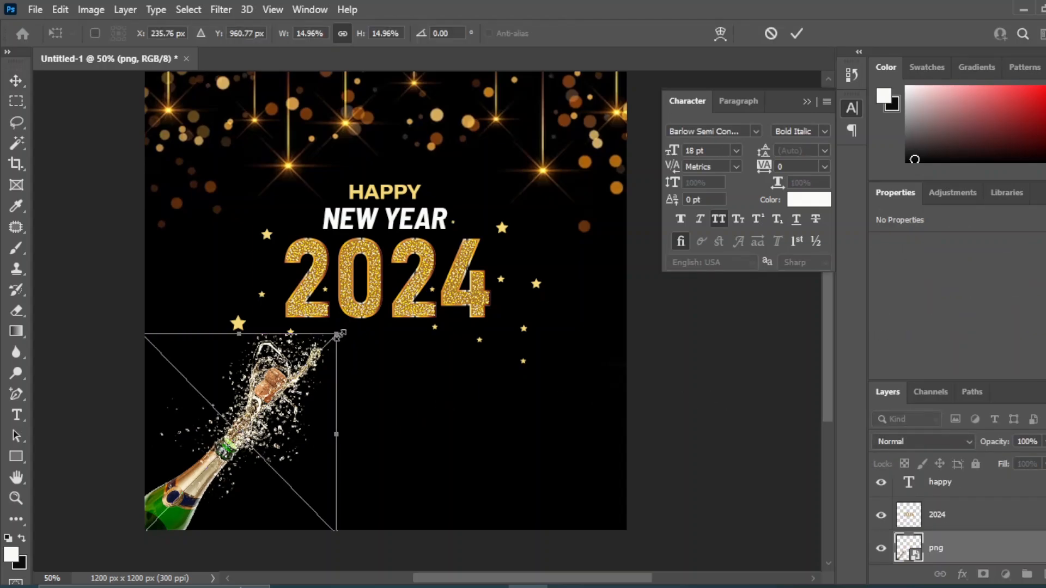
pyautogui.moveTo(337, 335); pyautogui.dragTo(316, 351)
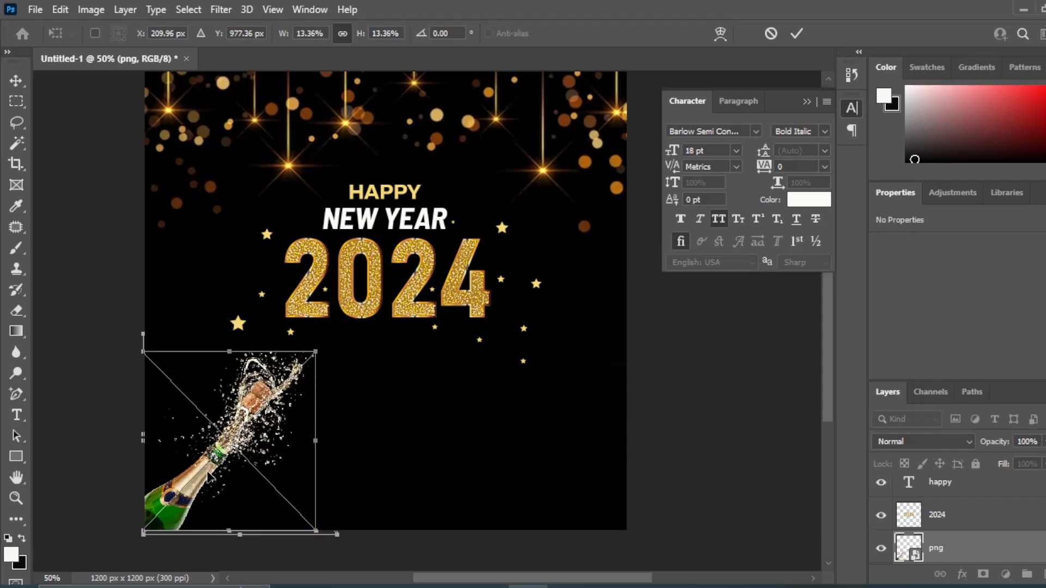
pyautogui.click(14, 75)
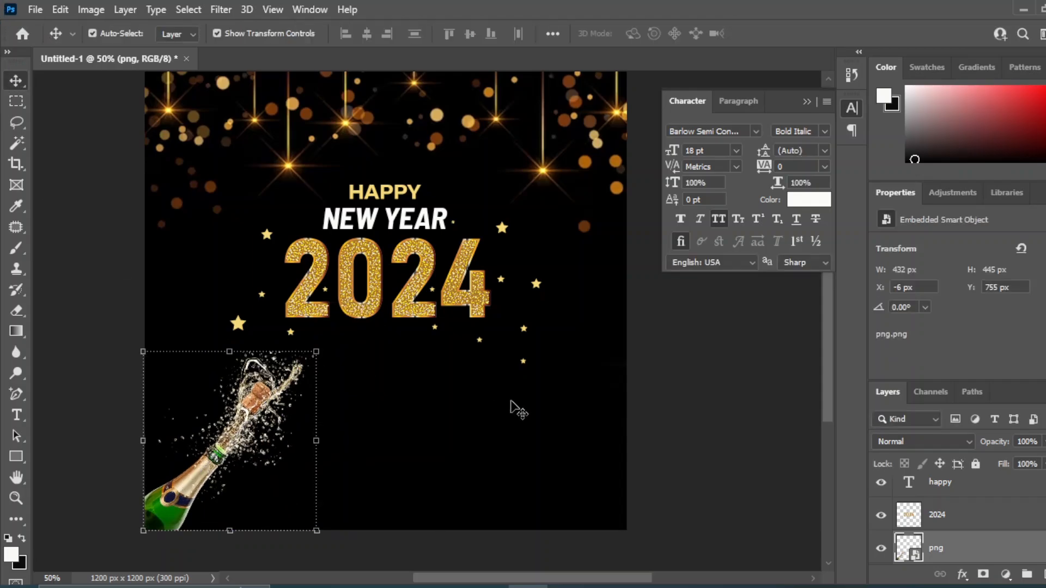
pyautogui.click(697, 399)
# Enlarge the golden-lights background image on the bg1 layer slightly so it extends past the canvas edges.
pyautogui.click(543, 174)
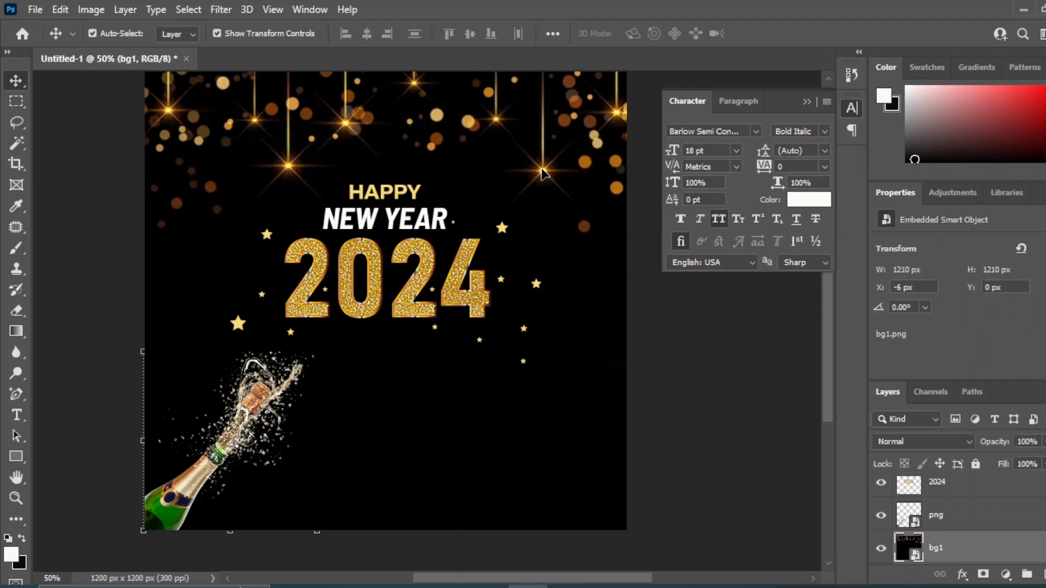
pyautogui.hotkey('ctrl', 't')
pyautogui.scroll(3, 524, 191)
pyautogui.hscroll(2, 524, 191)
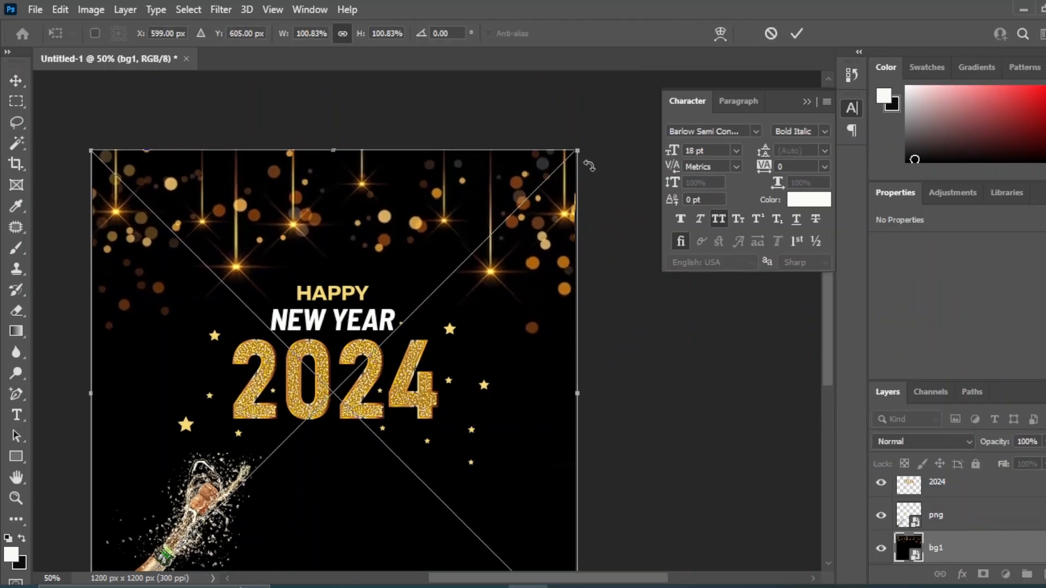
pyautogui.moveTo(575, 151); pyautogui.dragTo(602, 96)
pyautogui.moveTo(92, 127); pyautogui.dragTo(88, 113)
pyautogui.click(16, 81)
pyautogui.click(648, 403)
pyautogui.moveTo(345, 430); pyautogui.dragTo(368, 390)
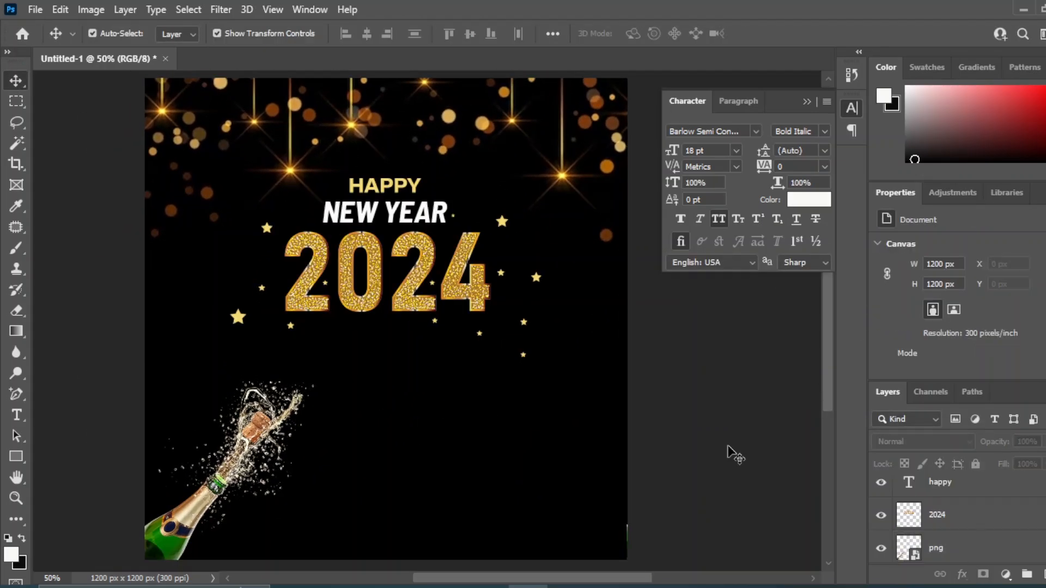
# Duplicate the champagne bottle, place the copy in the poster's lower-right corner and rotate it to about -71° so it leans inward.
pyautogui.click(233, 472)
pyautogui.moveTo(1008, 549); pyautogui.dragTo(1044, 570)
pyautogui.moveTo(147, 545); pyautogui.dragTo(523, 539)
pyautogui.hotkey('ctrl', 't')
pyautogui.moveTo(517, 366); pyautogui.dragTo(482, 512)
pyautogui.moveTo(606, 472); pyautogui.dragTo(570, 461)
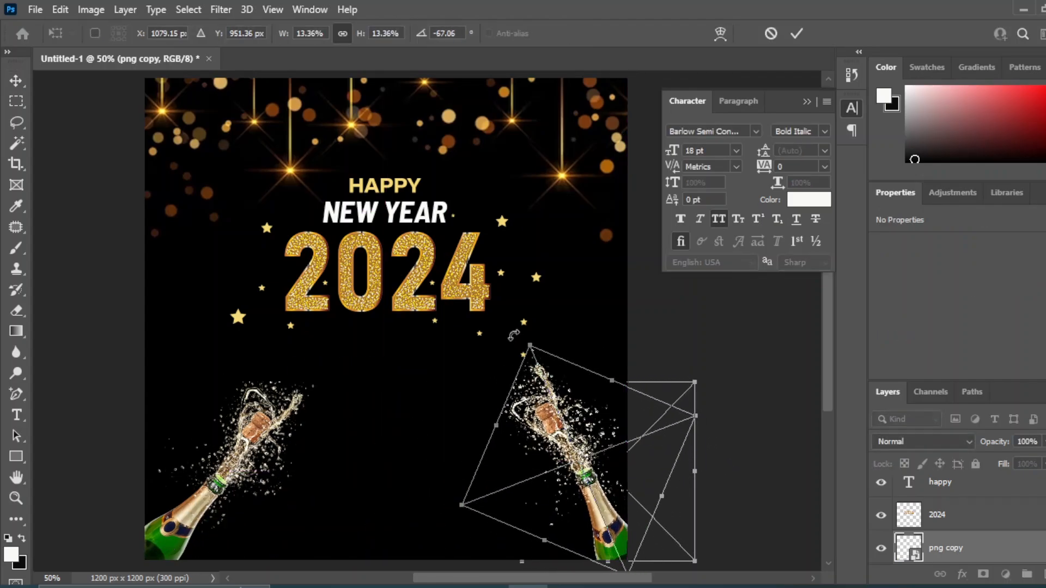
pyautogui.moveTo(515, 336); pyautogui.dragTo(507, 340)
pyautogui.click(15, 91)
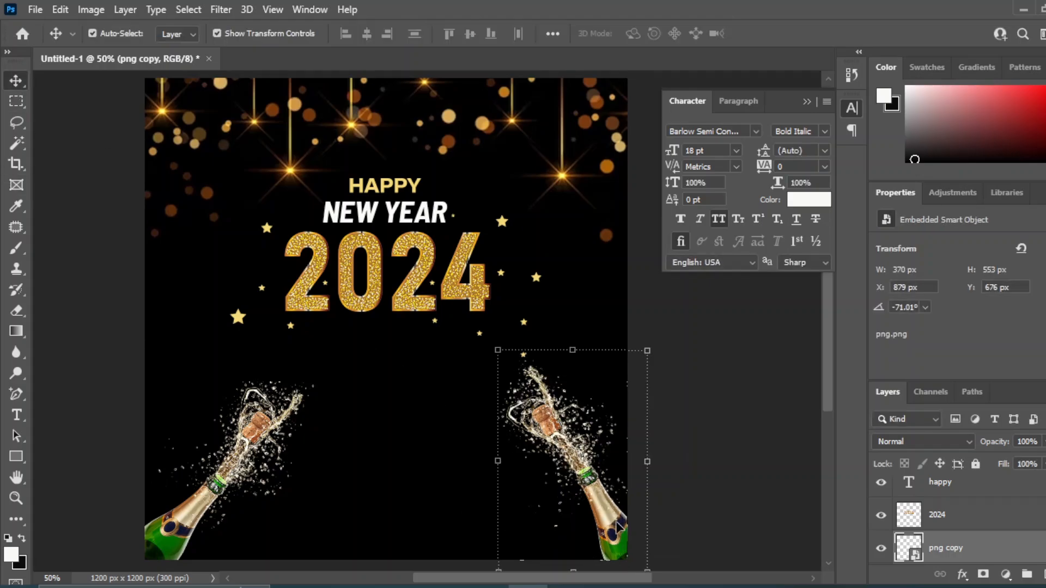
# Shift the lower-right bottle slightly left and tilt it a little further toward the poster's centre.
pyautogui.moveTo(616, 519)
pyautogui.mouseDown()
pyautogui.moveTo(598, 511)
pyautogui.moveTo(609, 517)
pyautogui.mouseUp()
pyautogui.moveTo(654, 337); pyautogui.dragTo(638, 337)
pyautogui.click(9, 79)
pyautogui.click(755, 354)
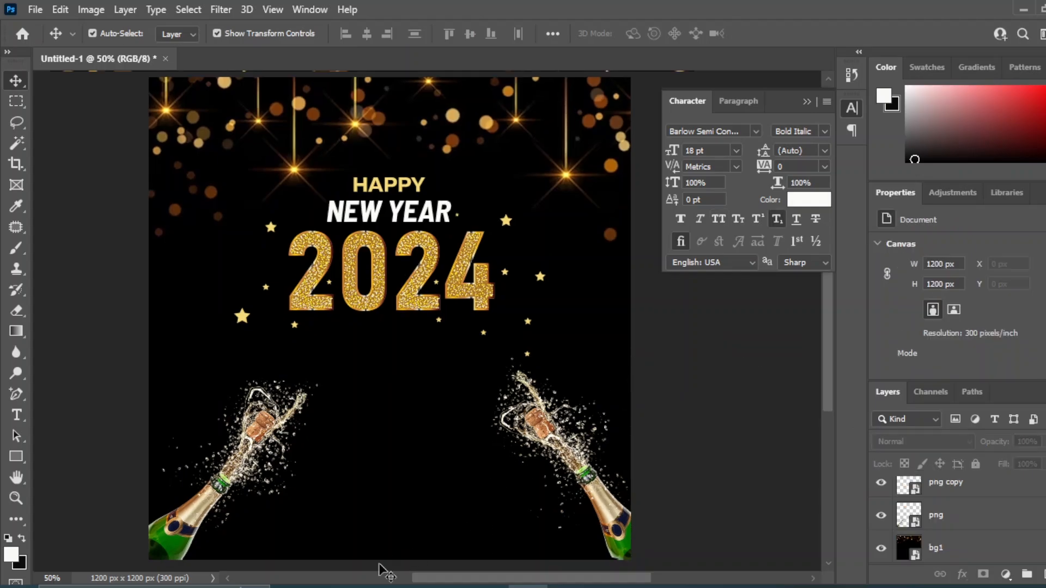
# Switch to Notepad and copy "May the New Year 2024 bring you more happiness, success, love, and blessings!".
pyautogui.moveTo(313, 587)
pyautogui.click(313, 565)
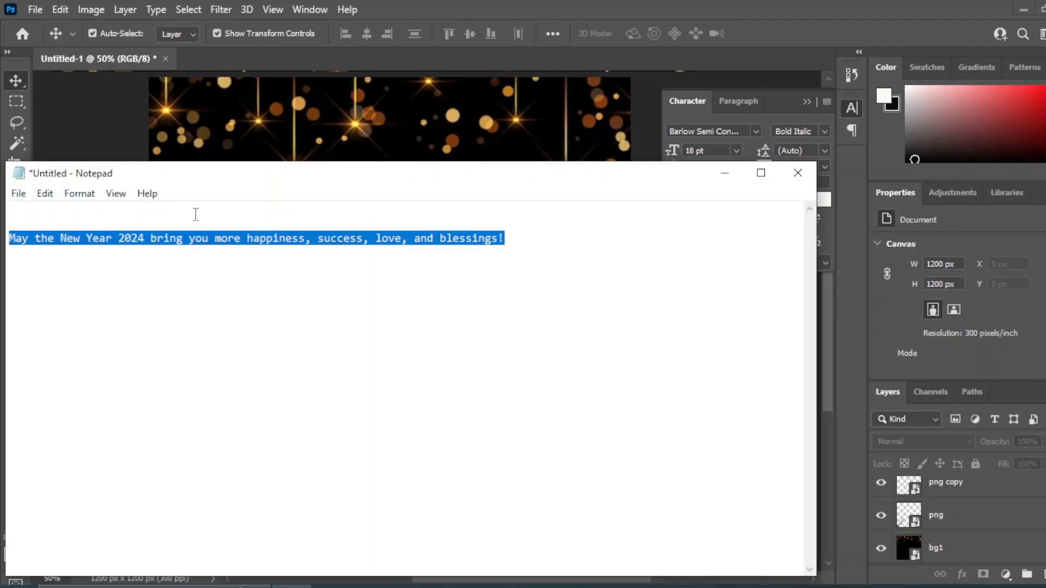
pyautogui.rightClick(195, 243)
pyautogui.click(229, 294)
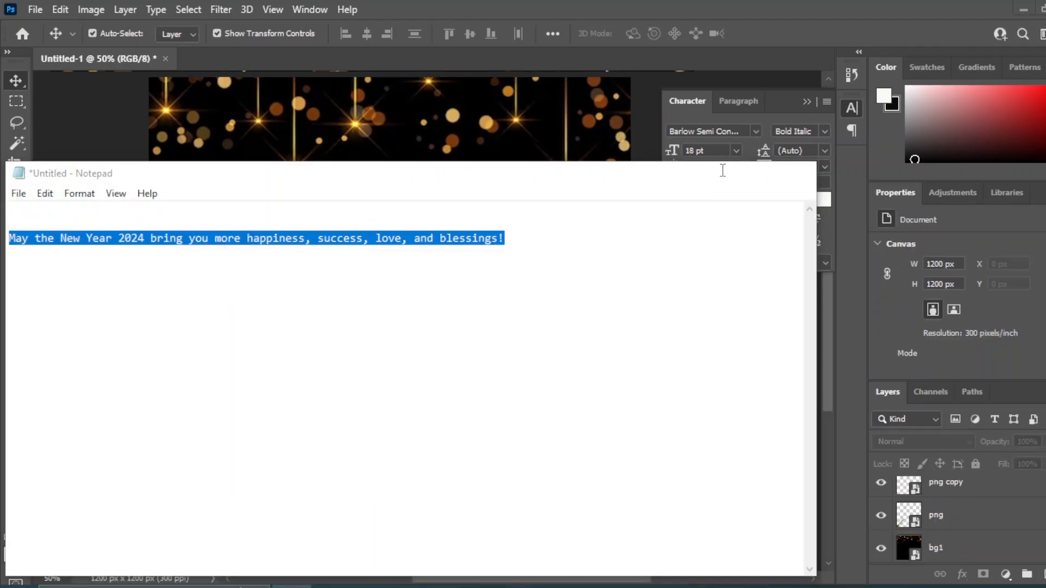
pyautogui.click(724, 173)
# Back in Photoshop, paste the copied wish as a new text layer above the champagne bottles.
pyautogui.click(17, 417)
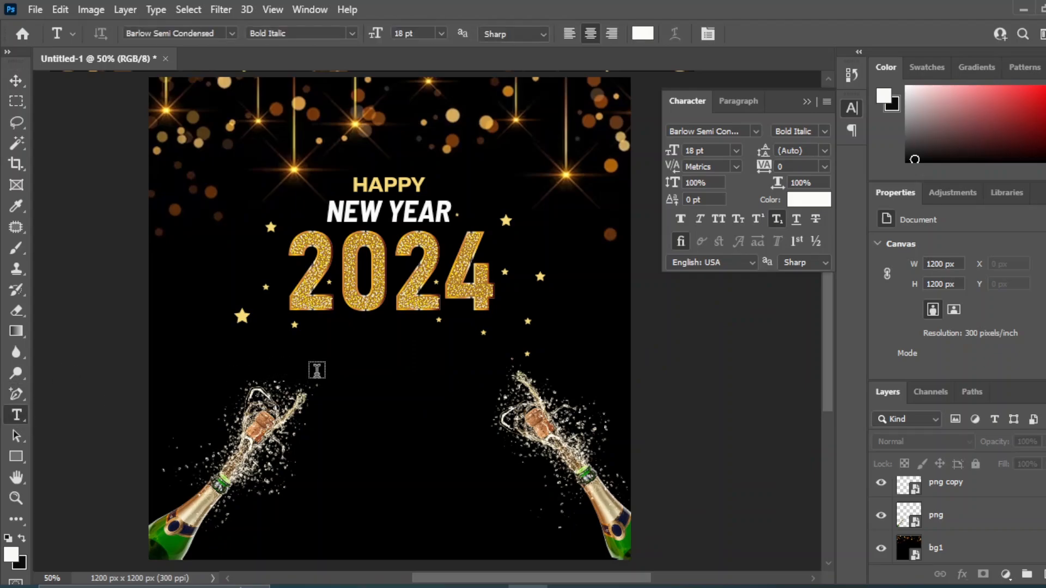
pyautogui.click(317, 371)
pyautogui.rightClick(316, 374)
pyautogui.click(362, 126)
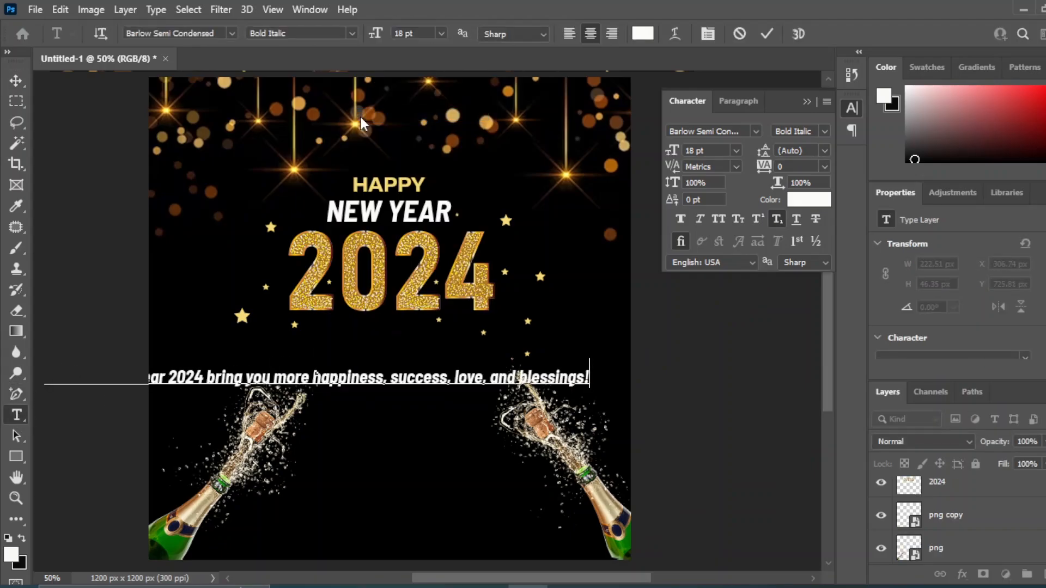
pyautogui.click(16, 81)
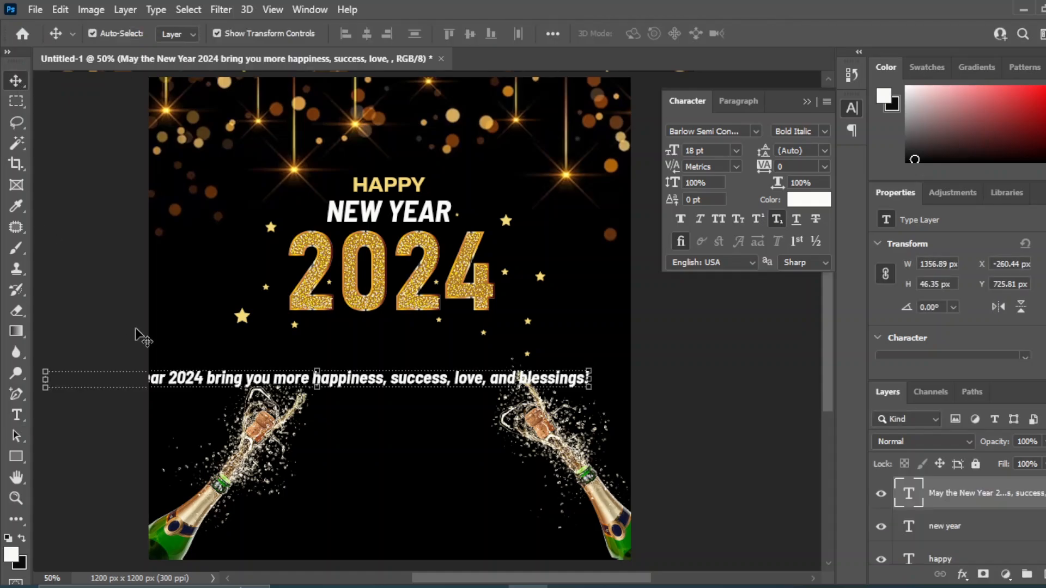
# Break the wish text into two lines after "happiness," and position it below the 2024 lettering.
pyautogui.moveTo(234, 388); pyautogui.dragTo(442, 356)
pyautogui.press('t')
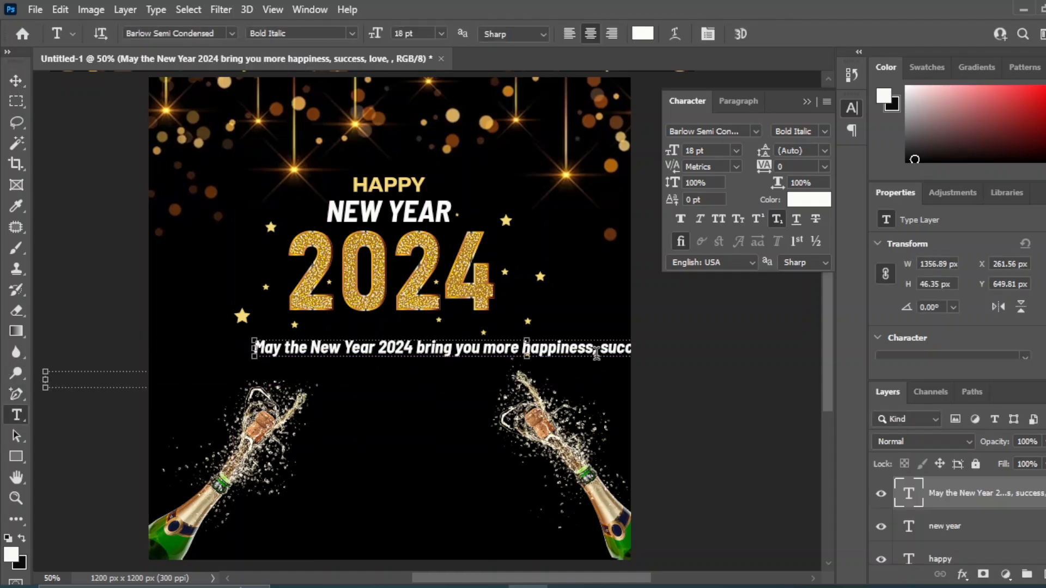
pyautogui.press('Return')
pyautogui.hotkey('ctrl', 'Return')
pyautogui.press('v')
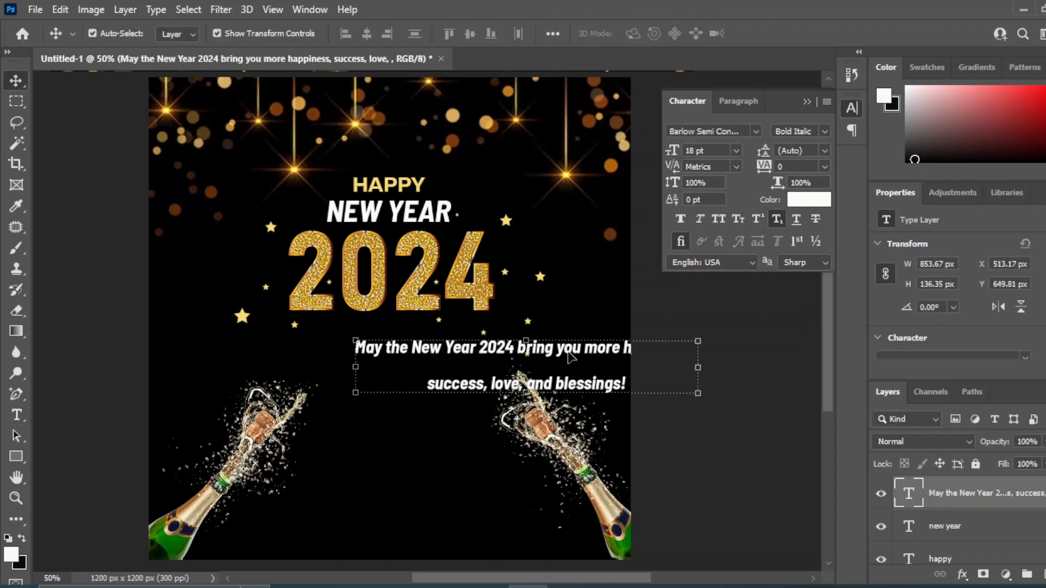
pyautogui.moveTo(570, 357); pyautogui.dragTo(476, 353)
# Set the wish text's font size to 12 pt and its leading to 9 pt.
pyautogui.click(736, 151)
pyautogui.click(711, 219)
pyautogui.click(736, 151)
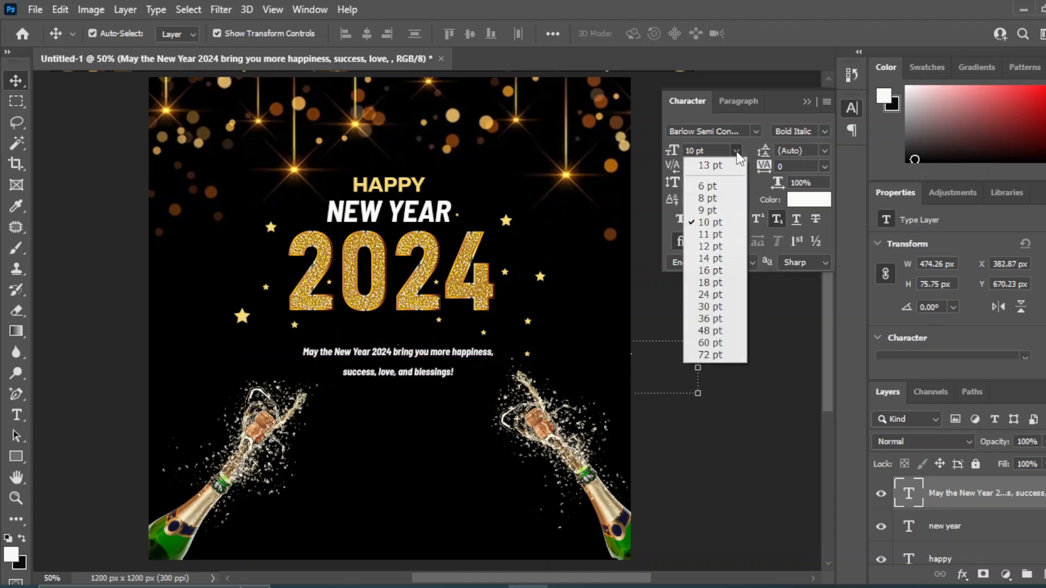
pyautogui.click(718, 246)
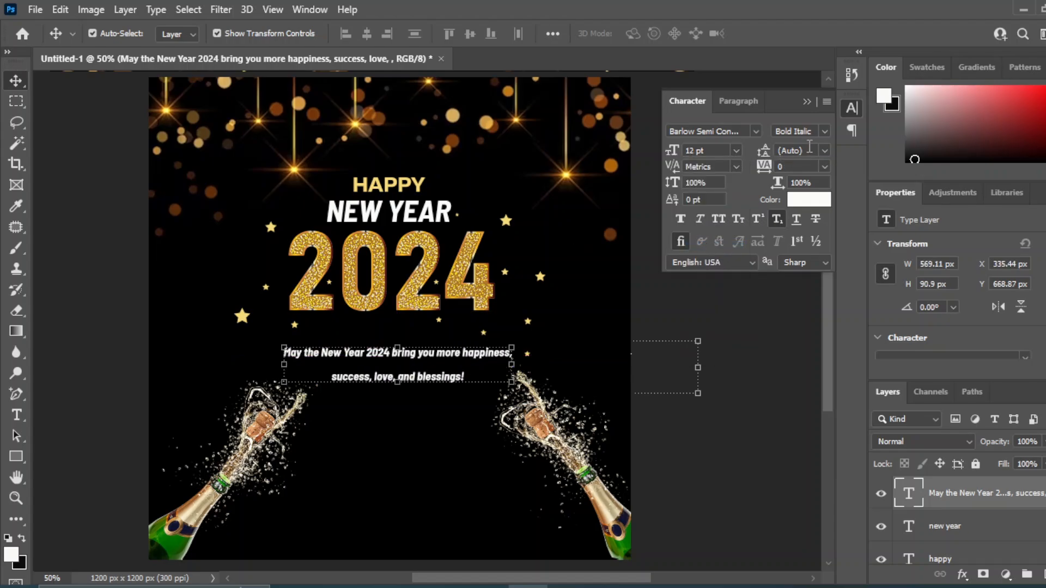
pyautogui.press('Return')
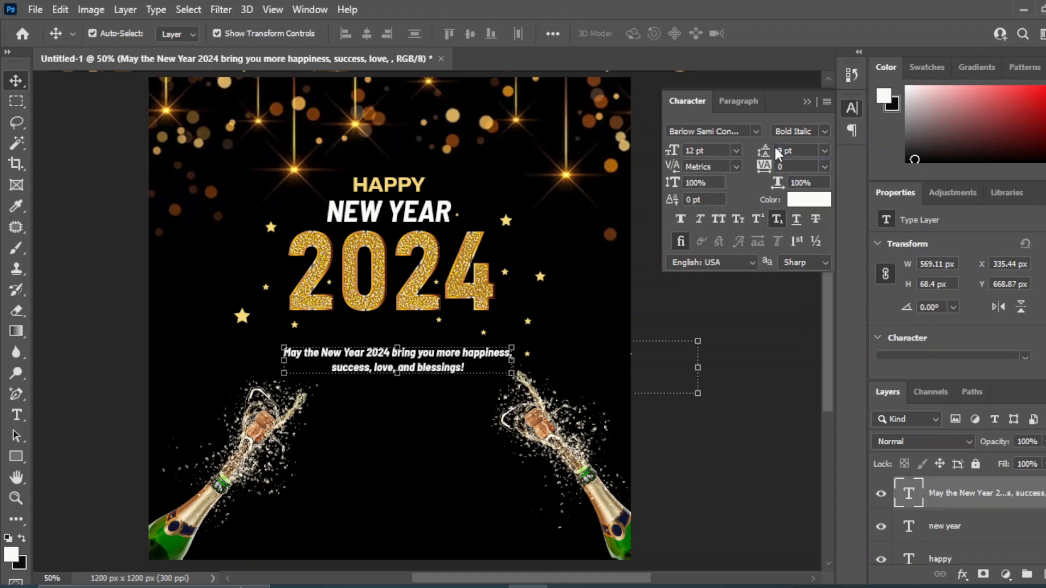
# Try the SemiBold Italic style on the wish text, and settle on Medium Italic.
pyautogui.click(824, 132)
pyautogui.click(820, 370)
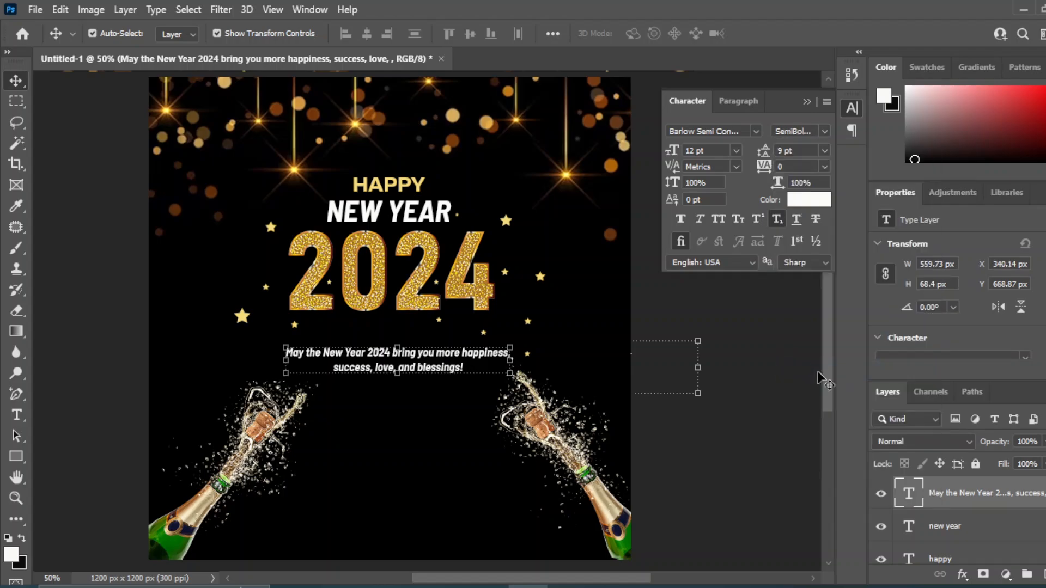
pyautogui.click(825, 131)
pyautogui.click(896, 329)
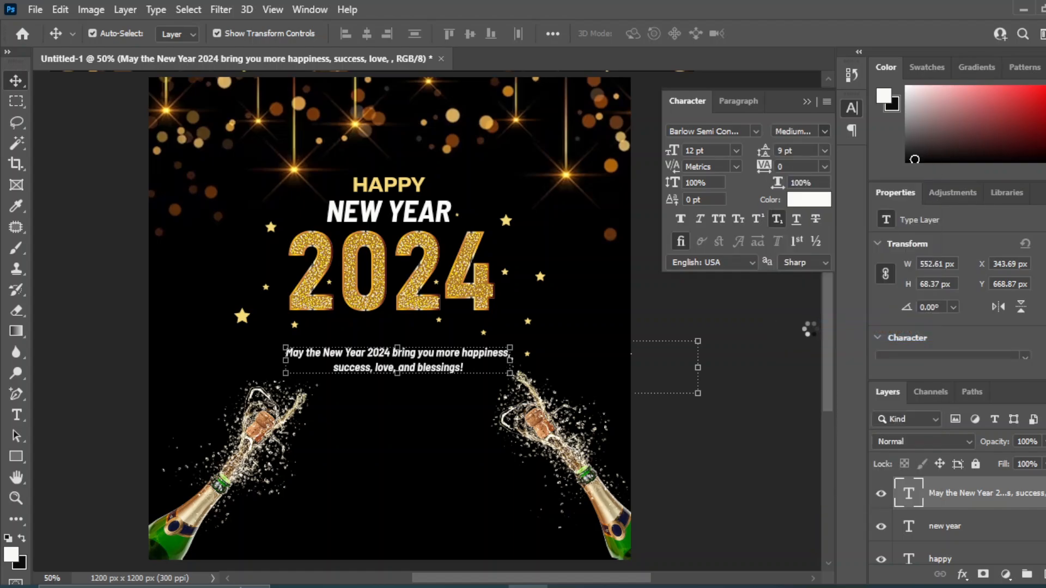
# Centre the wish text horizontally on the bg1 background layer.
pyautogui.moveTo(442, 355); pyautogui.dragTo(432, 357)
pyautogui.click(401, 361)
pyautogui.click(394, 354)
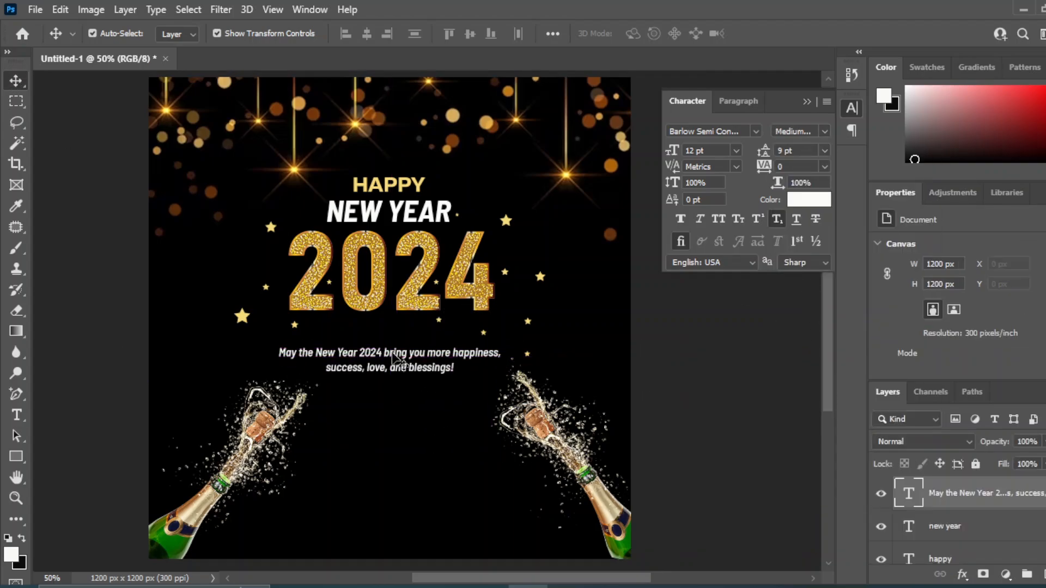
pyautogui.scroll(-3, 963, 530)
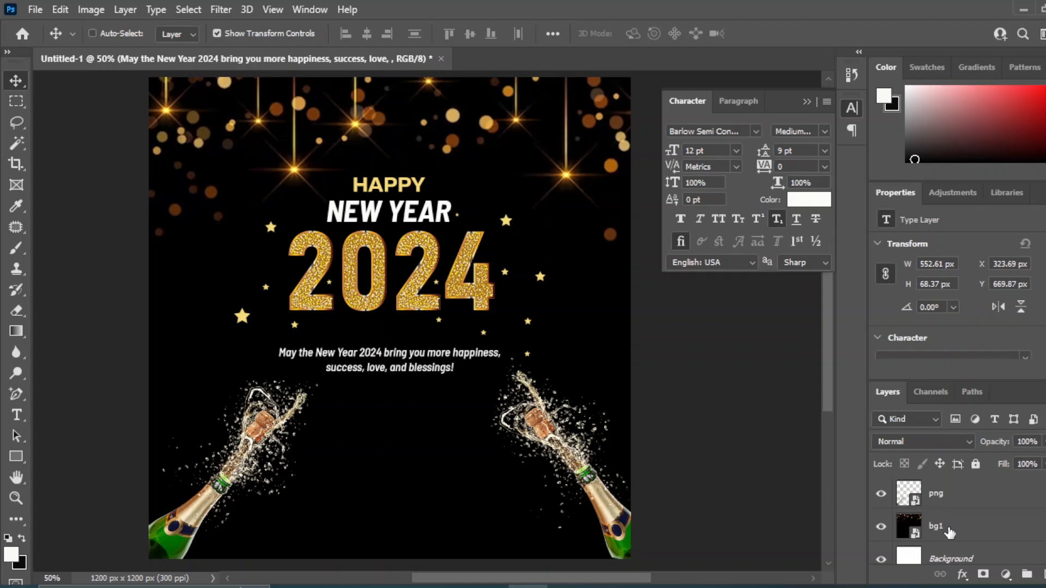
pyautogui.click(949, 532)
pyautogui.click(367, 37)
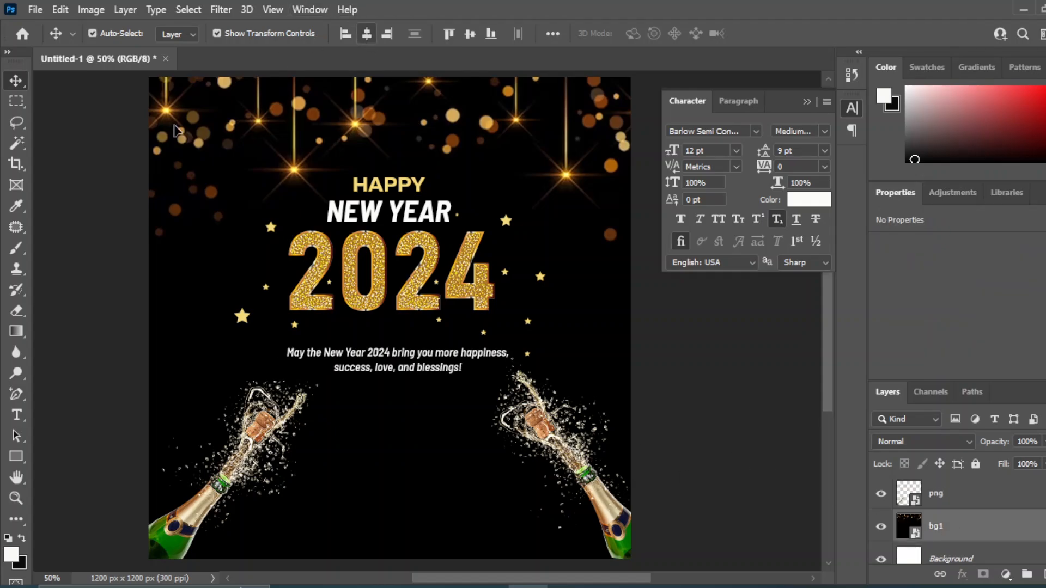
pyautogui.keyDown('ctrl'); pyautogui.click(785, 429); pyautogui.keyUp('ctrl')
# Draw a rectangle about 581 × 93 px around the wish text.
pyautogui.rightClick(21, 462)
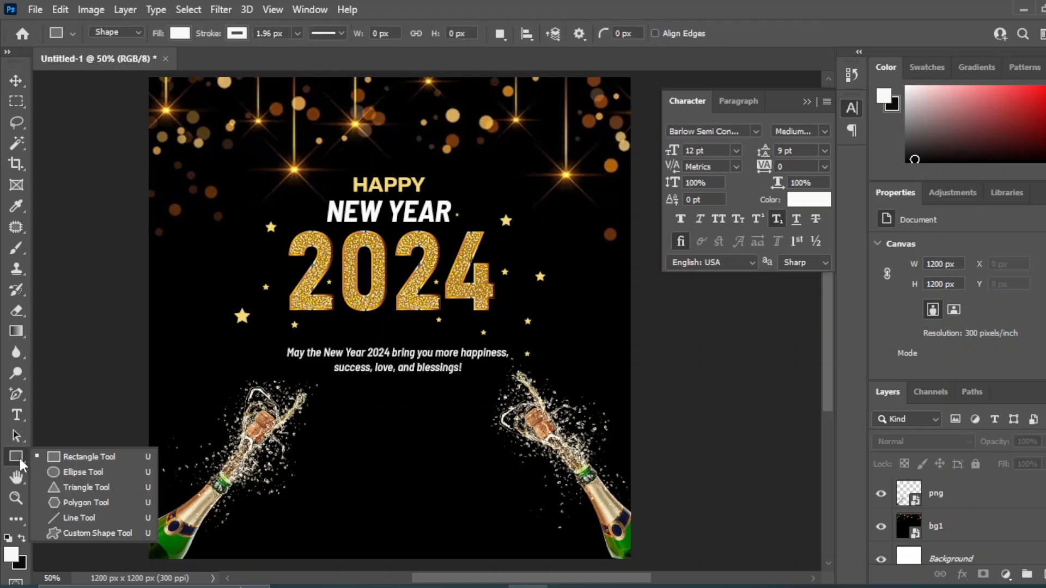
pyautogui.click(76, 456)
pyautogui.moveTo(283, 342); pyautogui.dragTo(516, 377)
# Remove the rectangle's fill and give it a golden-yellow stroke.
pyautogui.scroll(-1, 965, 303)
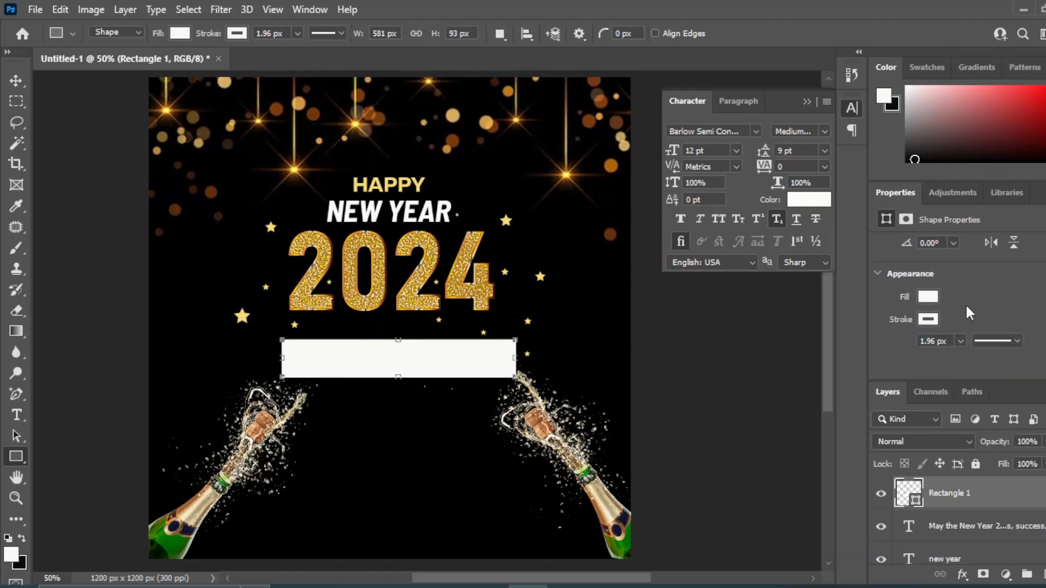
pyautogui.click(932, 297)
pyautogui.click(883, 327)
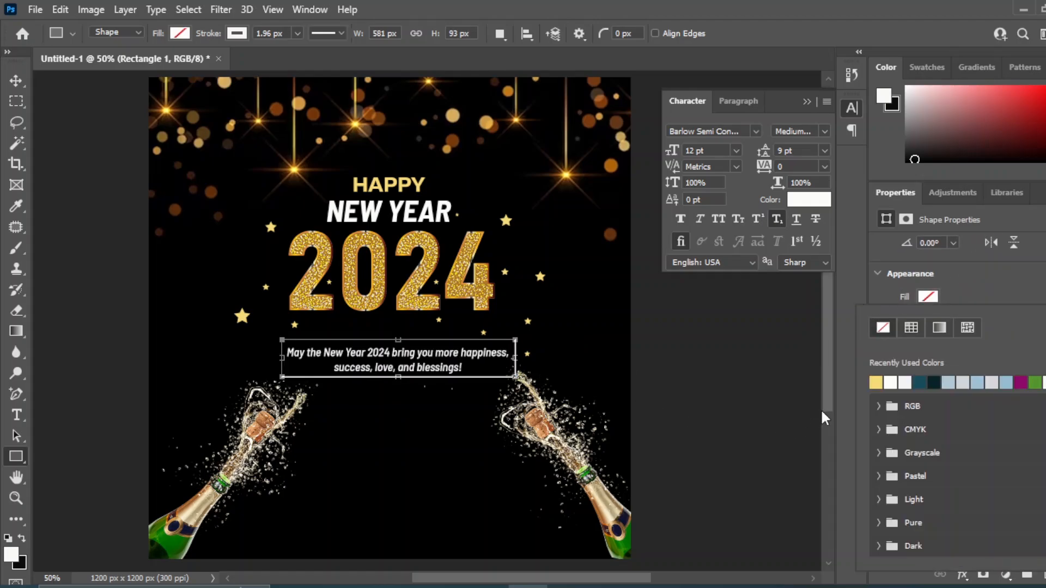
pyautogui.click(971, 298)
pyautogui.click(933, 324)
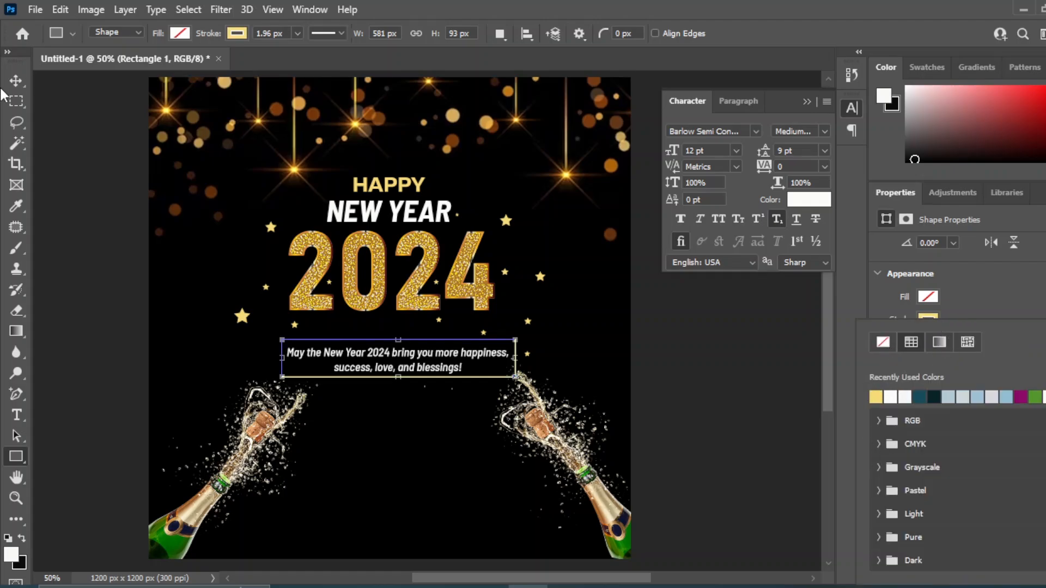
pyautogui.click(16, 81)
pyautogui.click(724, 345)
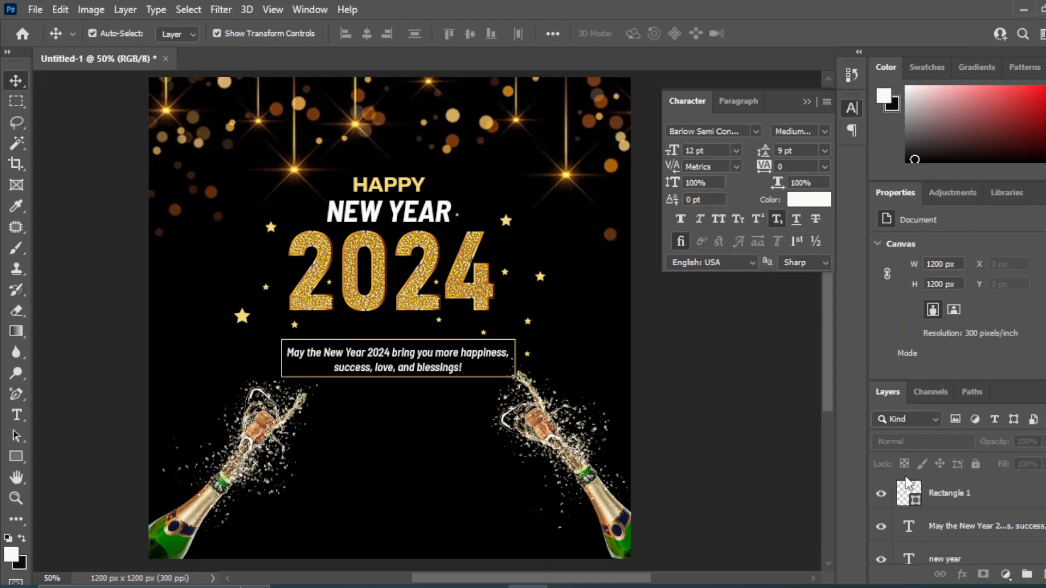
# Centre the wish text inside the rectangle and move both down between the two champagne bottles.
pyautogui.click(948, 502)
pyautogui.keyDown('shift'); pyautogui.click(939, 529); pyautogui.keyUp('shift')
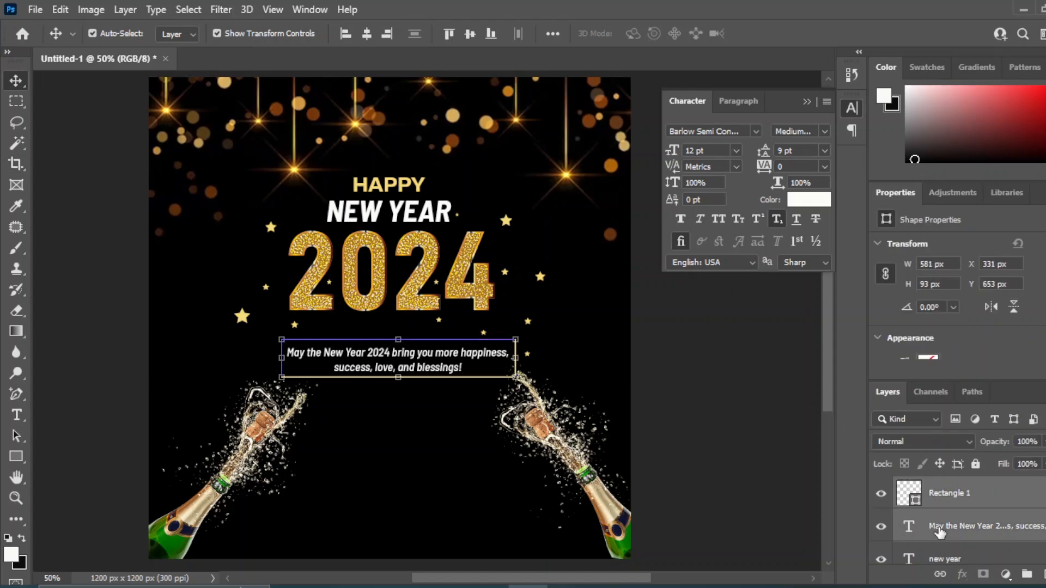
pyautogui.click(469, 33)
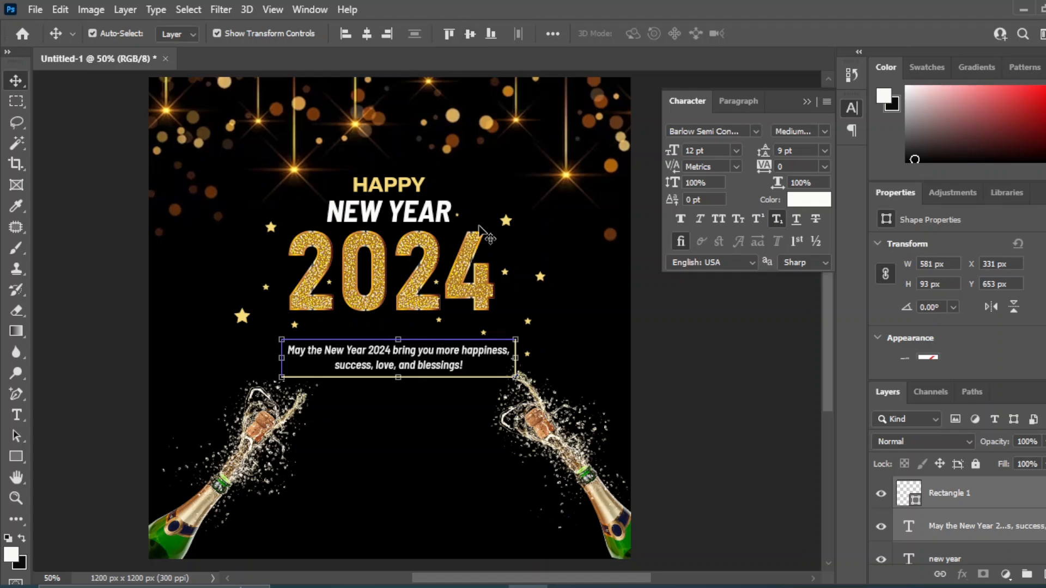
pyautogui.moveTo(387, 356); pyautogui.dragTo(401, 474)
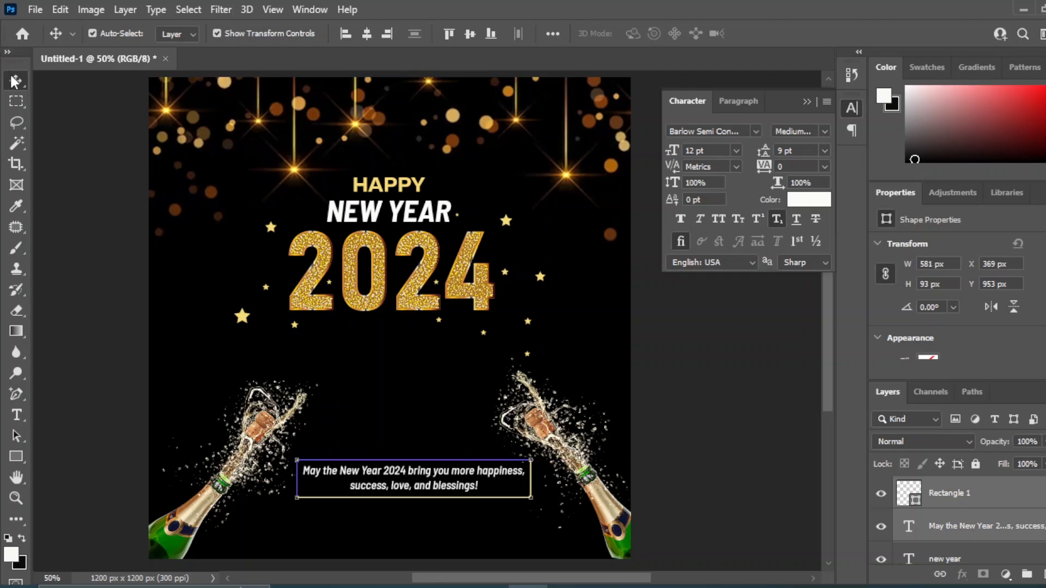
pyautogui.click(683, 404)
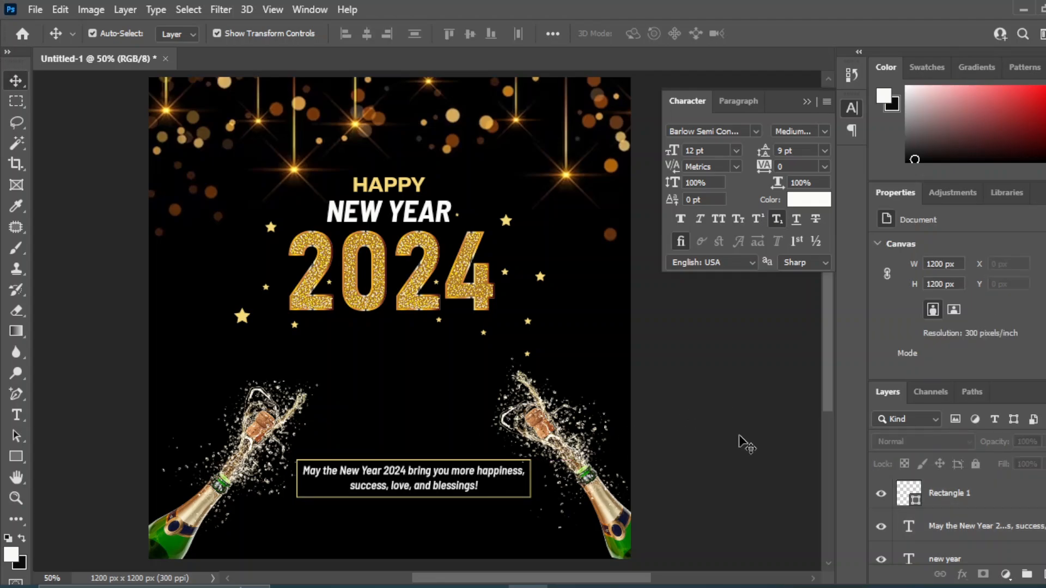
# Move the NEW YEAR, HAPPY and 2024 layers down together by 100 px.
pyautogui.scroll(-1, 959, 522)
pyautogui.click(954, 527)
pyautogui.scroll(-3, 943, 528)
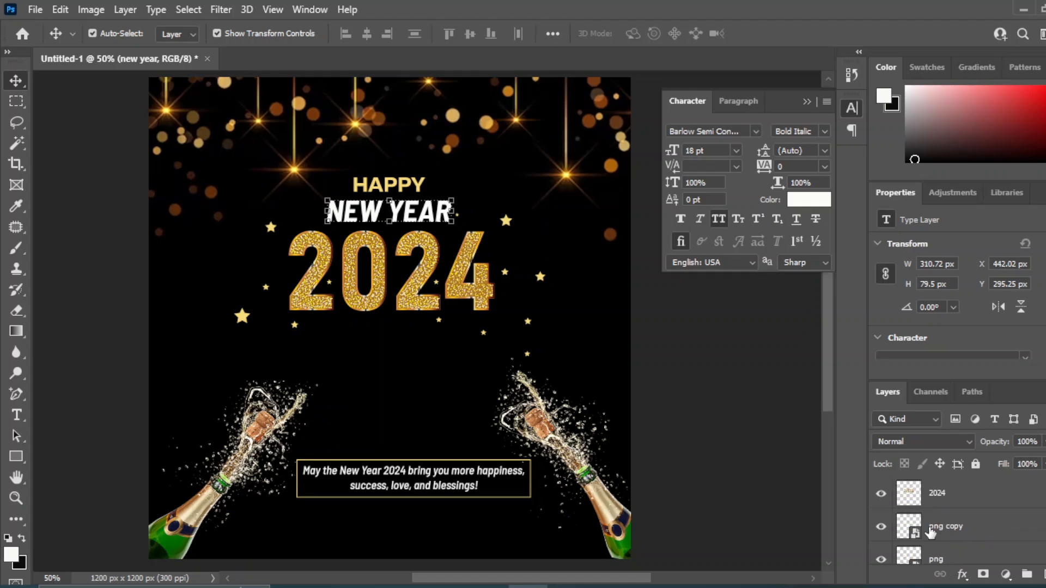
pyautogui.keyDown('shift'); pyautogui.click(948, 505); pyautogui.keyUp('shift')
pyautogui.hotkey('shift', 'Down')
pyautogui.hotkey('shift', 'Down')
pyautogui.hotkey('shift', 'Down')
pyautogui.hotkey('shift', 'Down')
pyautogui.hotkey('shift', 'Down')
pyautogui.hotkey('shift', 'Down')
pyautogui.hotkey('shift', 'Down')
pyautogui.hotkey('shift', 'Down')
pyautogui.hotkey('shift', 'Down')
pyautogui.hotkey('shift', 'Down')
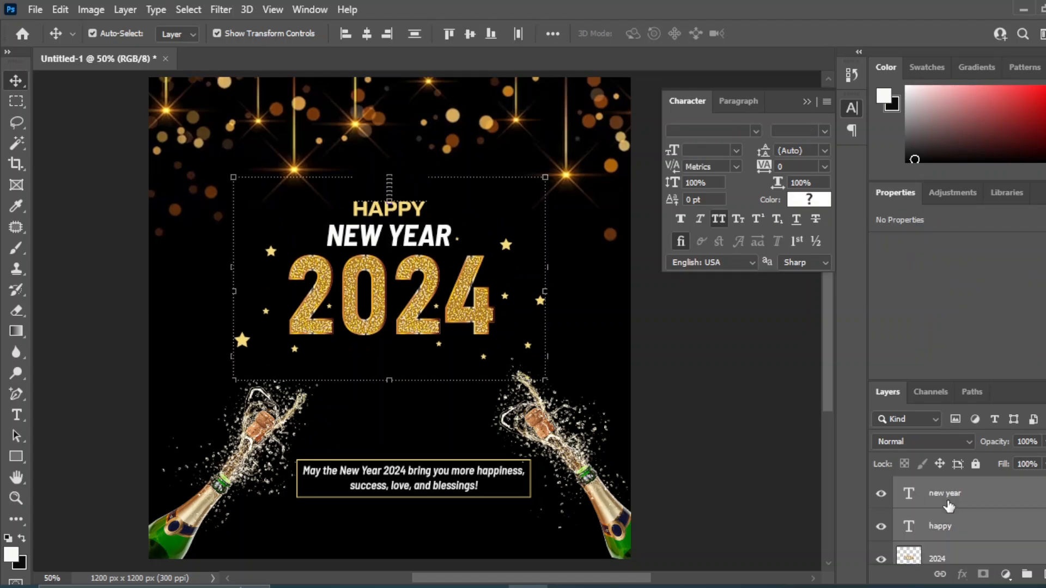
# Enlarge the NEW YEAR, HAPPY and 2024 layers together to about 124% and shift them down above the champagne bottles.
pyautogui.hotkey('ctrl', 't')
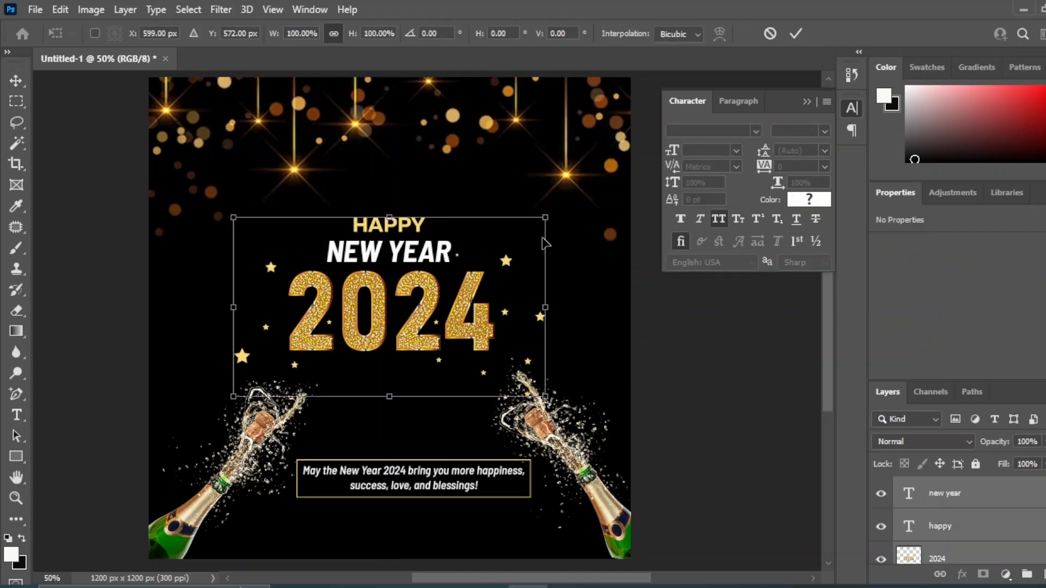
pyautogui.moveTo(545, 217); pyautogui.dragTo(575, 200)
pyautogui.moveTo(233, 201); pyautogui.dragTo(216, 179)
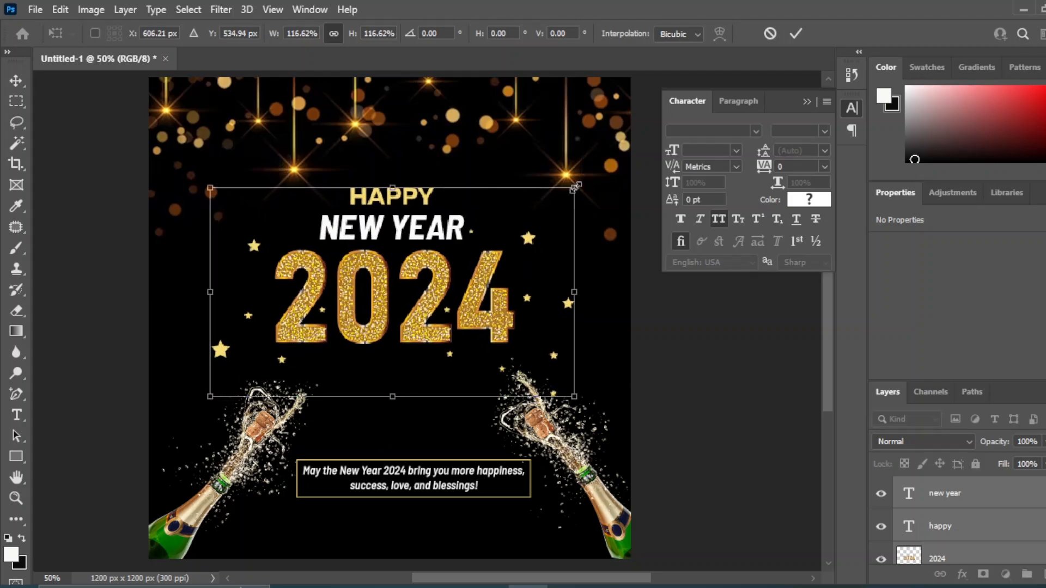
pyautogui.moveTo(574, 188); pyautogui.dragTo(596, 175)
pyautogui.hotkey('shift', 'Down')
pyautogui.hotkey('shift', 'Down')
pyautogui.hotkey('shift', 'Down')
pyautogui.hotkey('shift', 'Down')
pyautogui.hotkey('shift', 'Down')
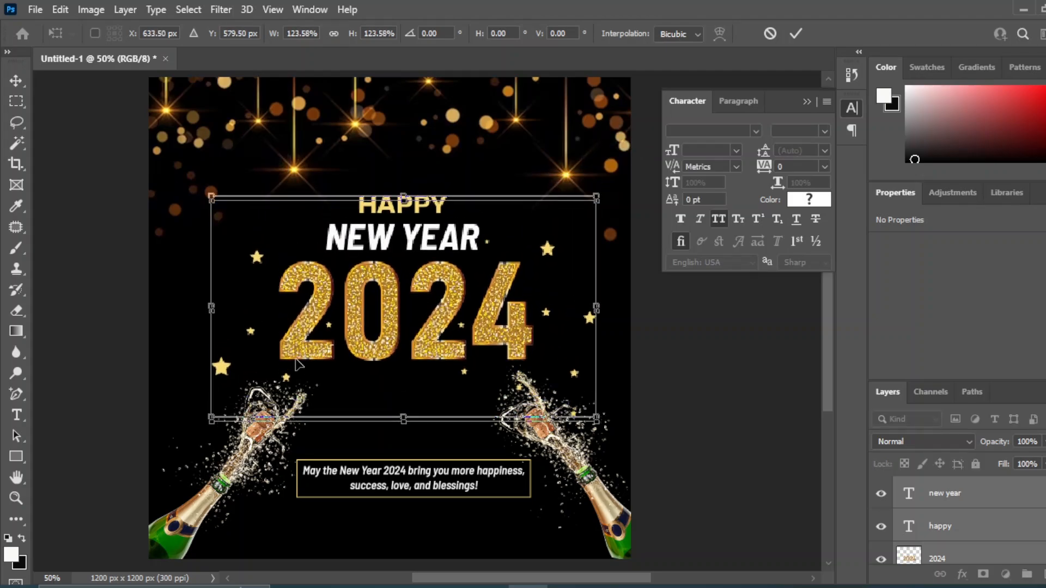
pyautogui.click(6, 79)
pyautogui.click(742, 354)
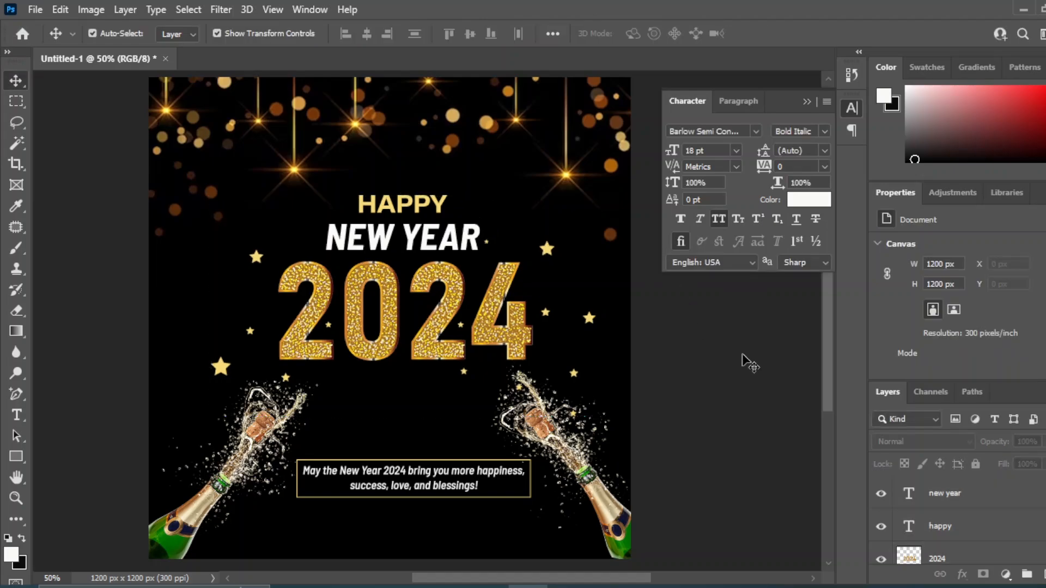
# Place the ball image from New folder (22), scale it to about 9.38% and position it beside the 2024 on its left.
pyautogui.click(499, 566)
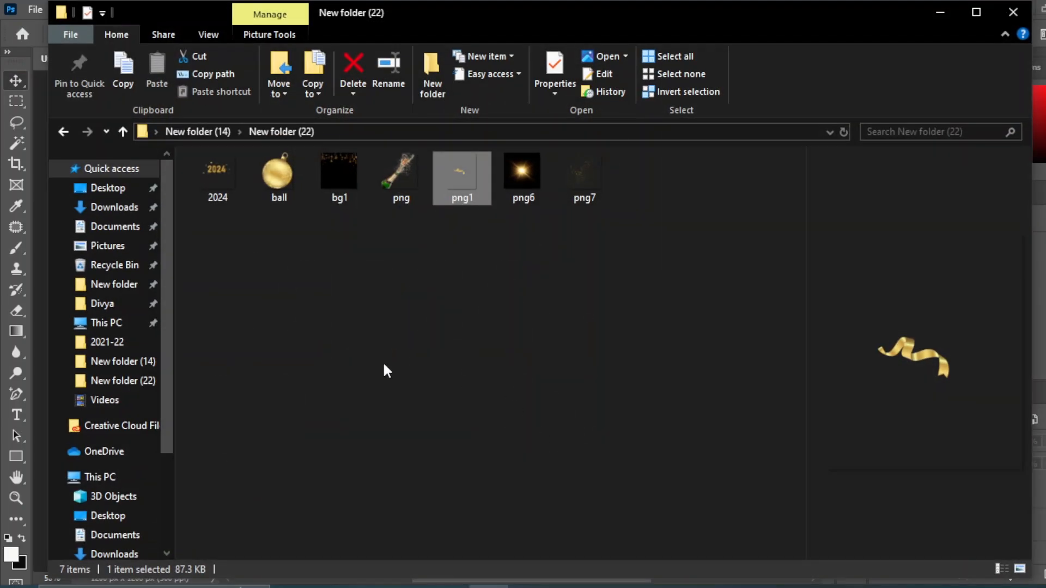
pyautogui.moveTo(283, 178); pyautogui.dragTo(214, 309)
pyautogui.moveTo(188, 561); pyautogui.dragTo(565, 163)
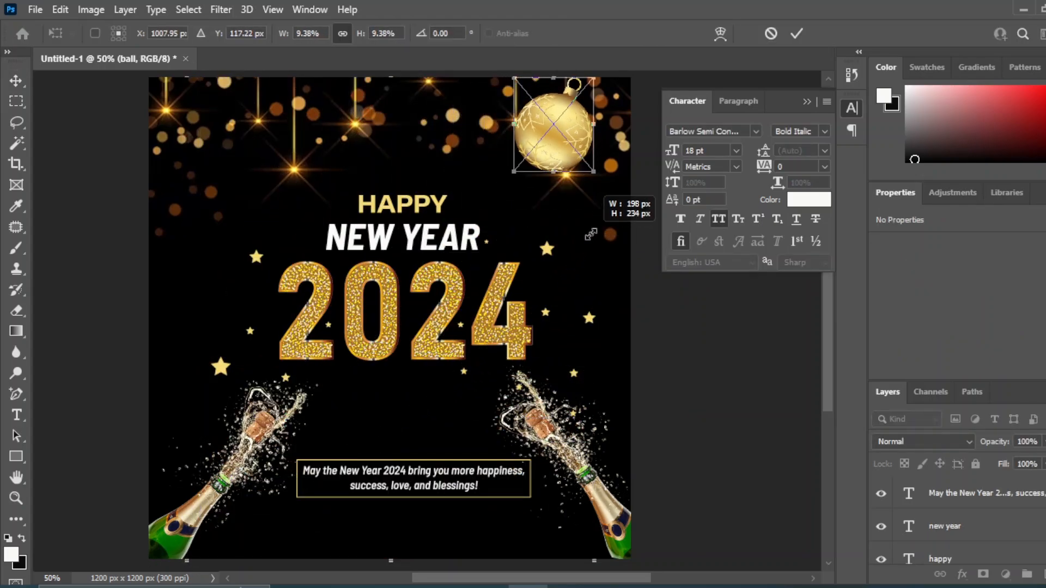
pyautogui.moveTo(545, 120); pyautogui.dragTo(219, 305)
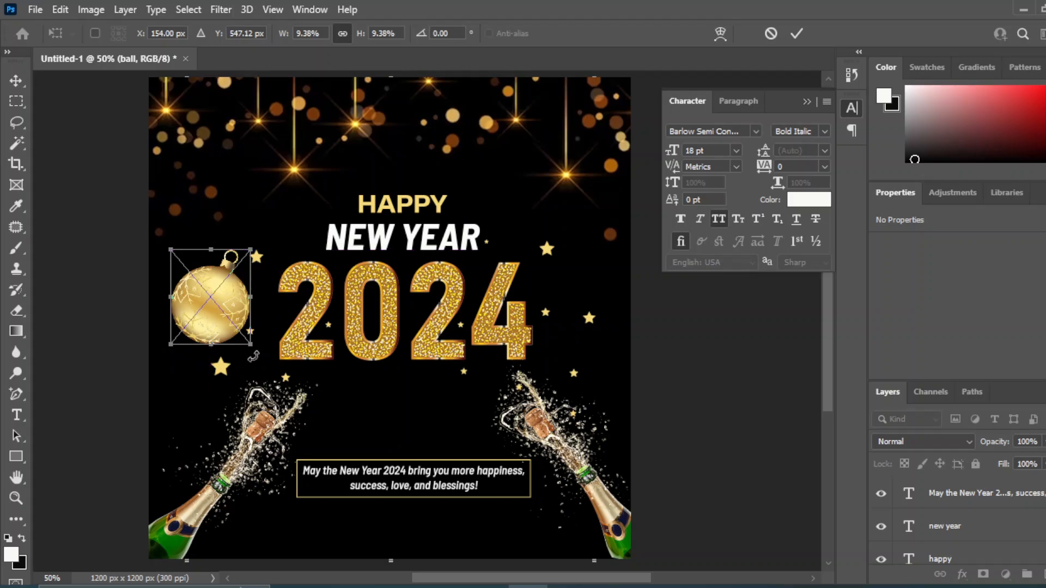
# Rotate the gold ball to about -52.4°, shrink it to about 6.2% and settle it near the poster's left edge.
pyautogui.moveTo(254, 357); pyautogui.dragTo(297, 301)
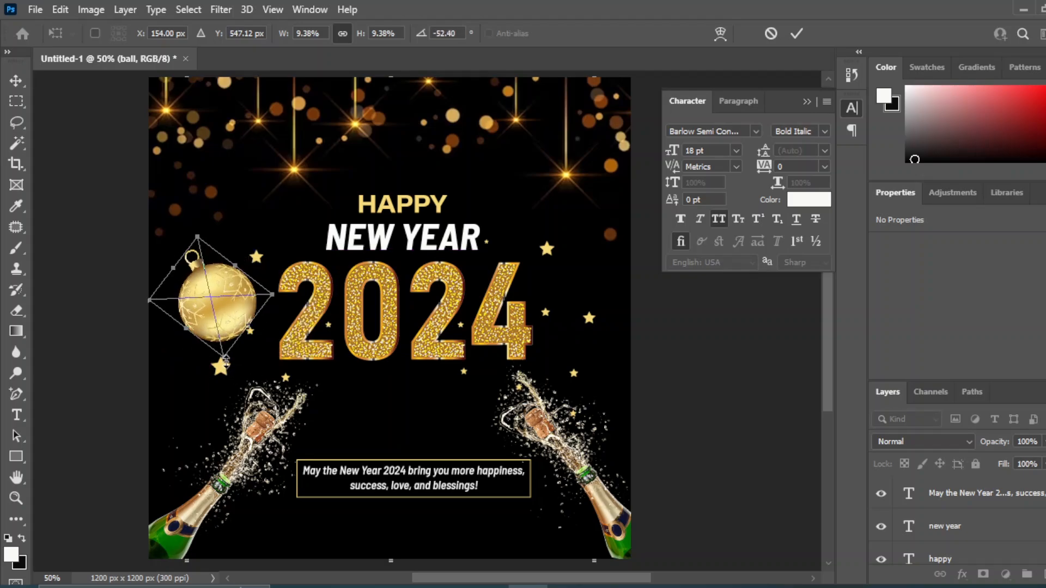
pyautogui.moveTo(225, 359); pyautogui.dragTo(192, 329)
pyautogui.moveTo(190, 368); pyautogui.dragTo(189, 364)
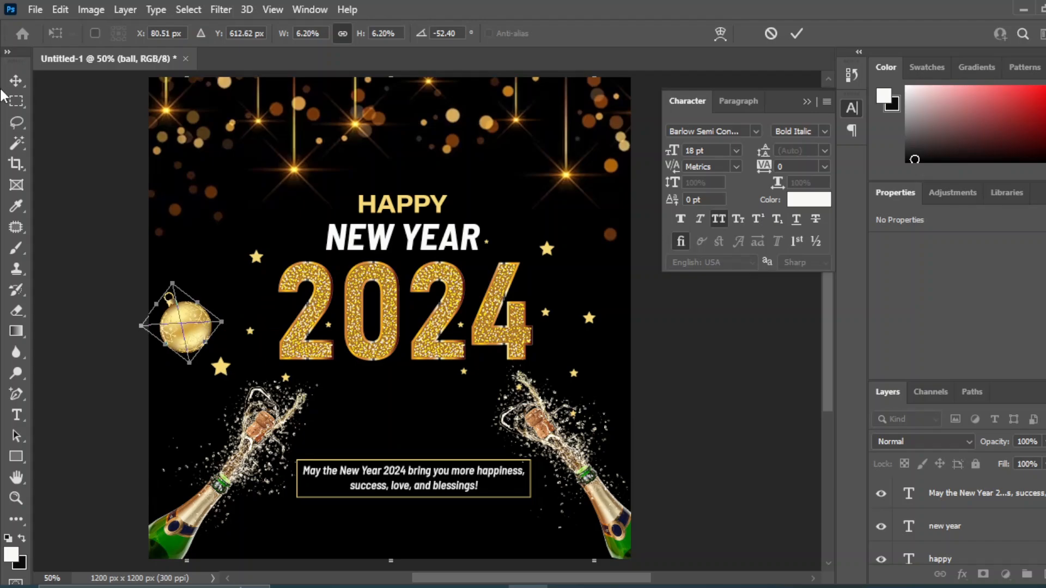
pyautogui.click(8, 82)
pyautogui.press('Right')
pyautogui.press('Right')
pyautogui.press('Right')
pyautogui.press('Right')
pyautogui.press('Right')
pyautogui.press('Right')
pyautogui.press('Right')
pyautogui.press('Right')
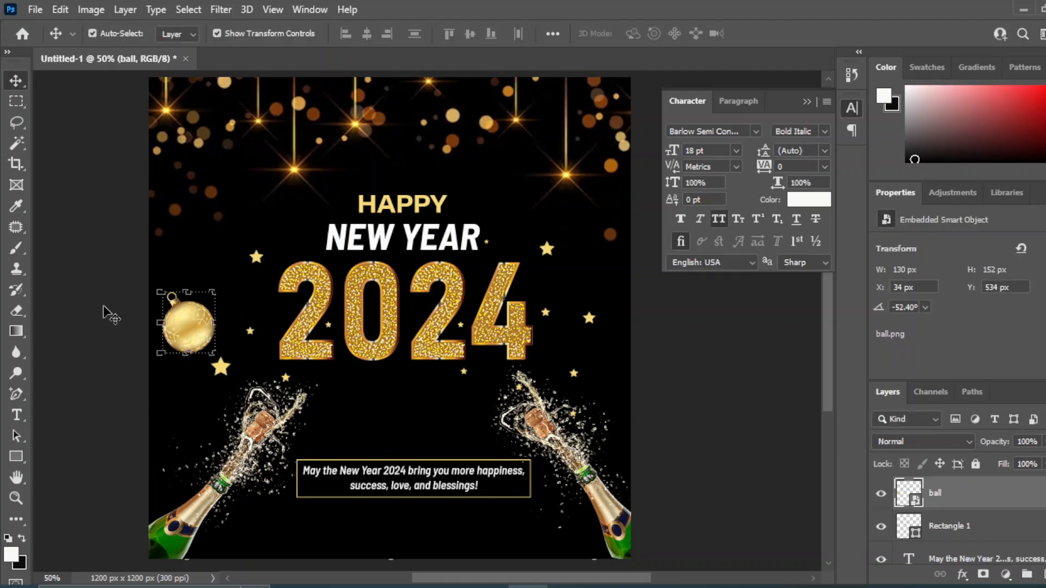
pyautogui.click(102, 305)
# Duplicate the gold ball and move the copy level with it to the poster's right edge.
pyautogui.click(182, 326)
pyautogui.hotkey('ctrl', 'j')
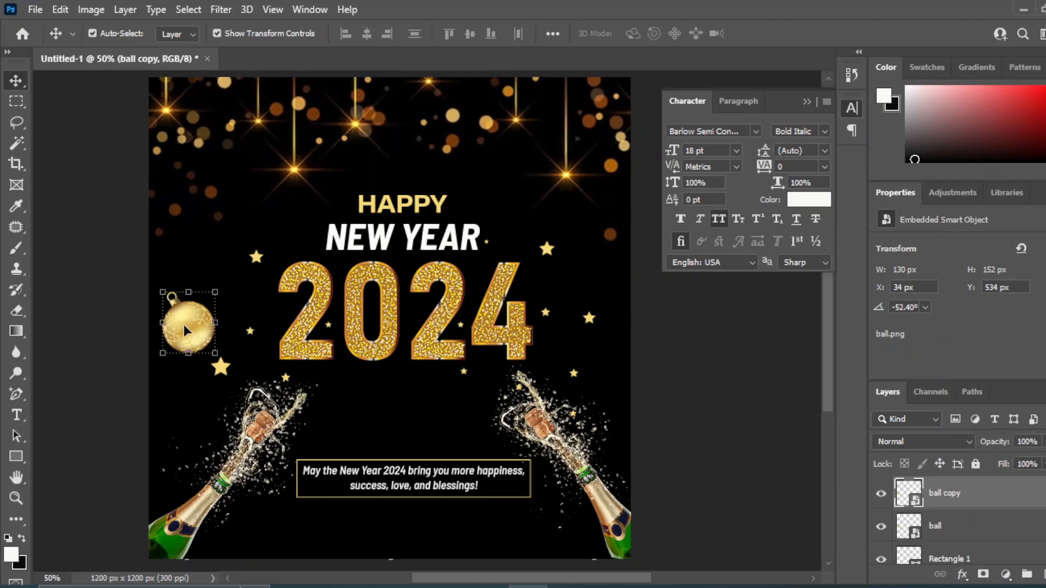
pyautogui.moveTo(184, 324); pyautogui.dragTo(600, 326)
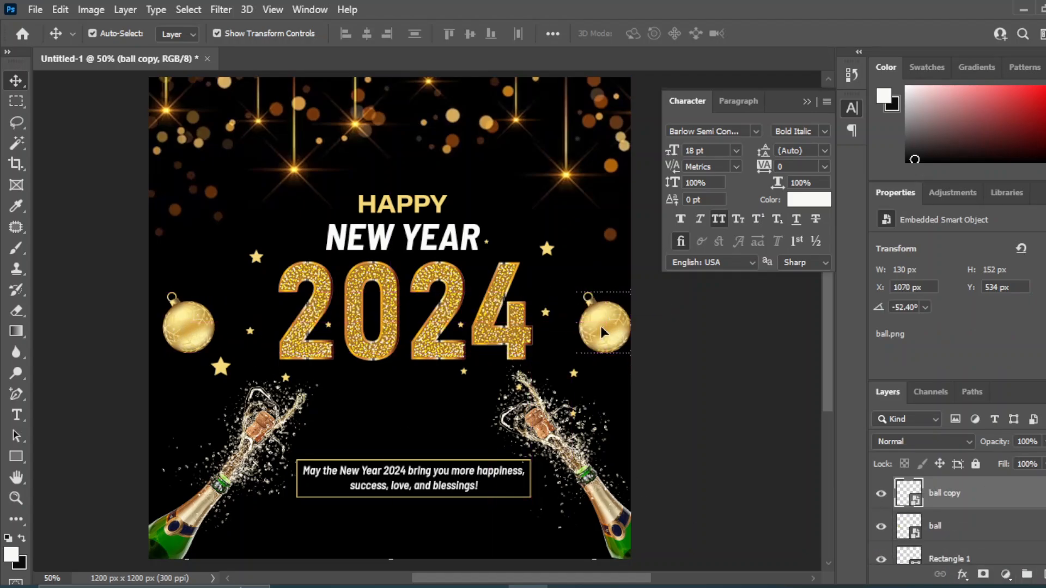
# Flip the copied ball horizontally and shift it inward to about X 1041 px.
pyautogui.rightClick(600, 325)
pyautogui.press('Escape')
pyautogui.hotkey('ctrl', 't')
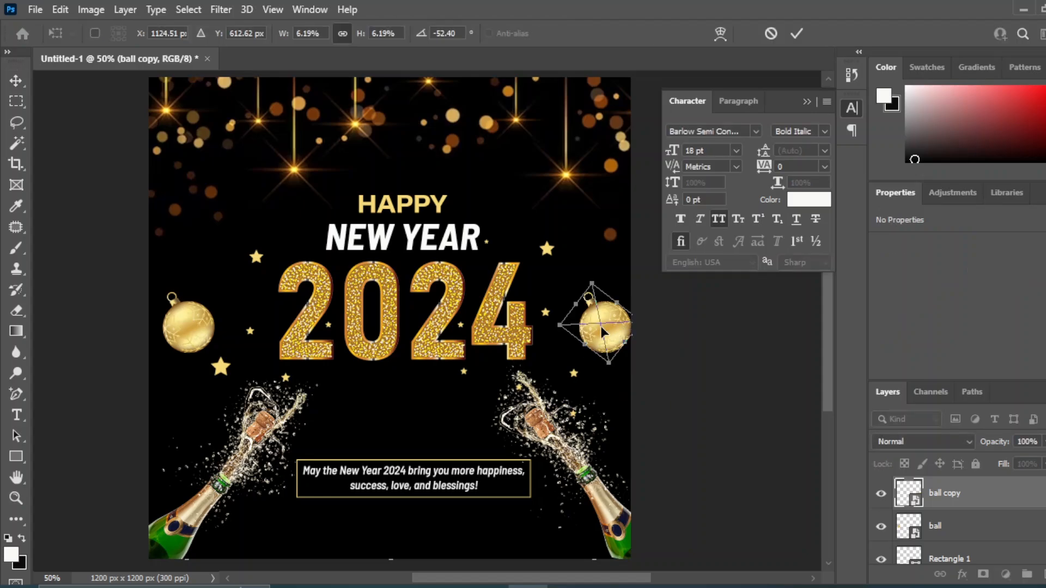
pyautogui.rightClick(600, 326)
pyautogui.click(662, 315)
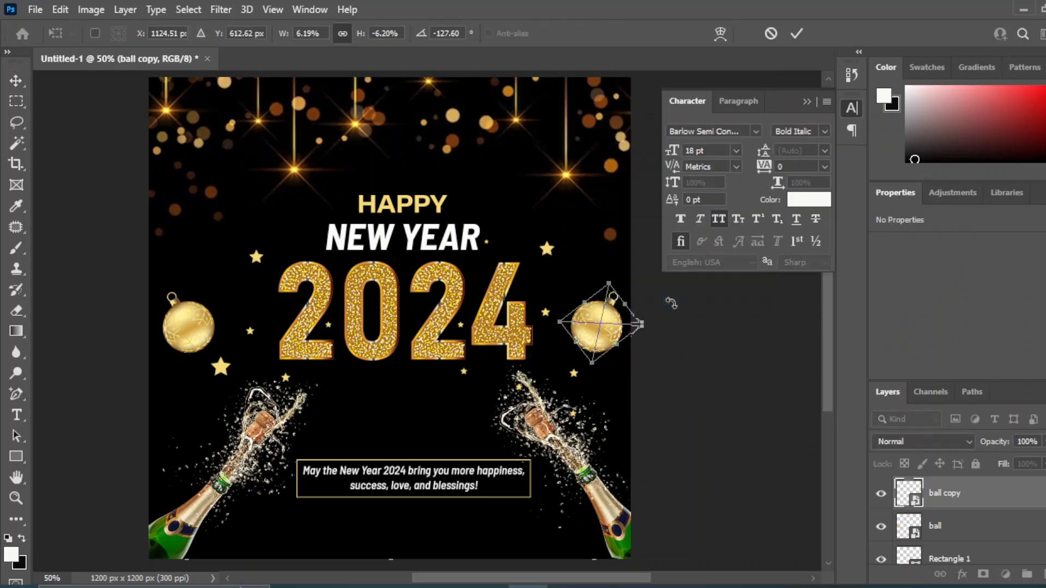
pyautogui.hotkey('shift', 'Left')
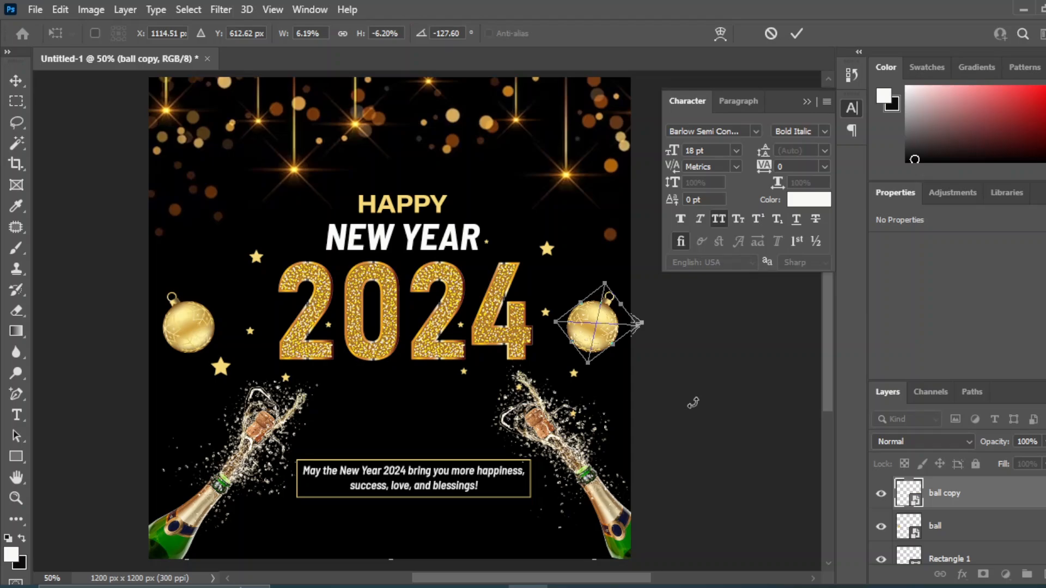
pyautogui.press('Right')
pyautogui.press('Right')
pyautogui.press('Return')
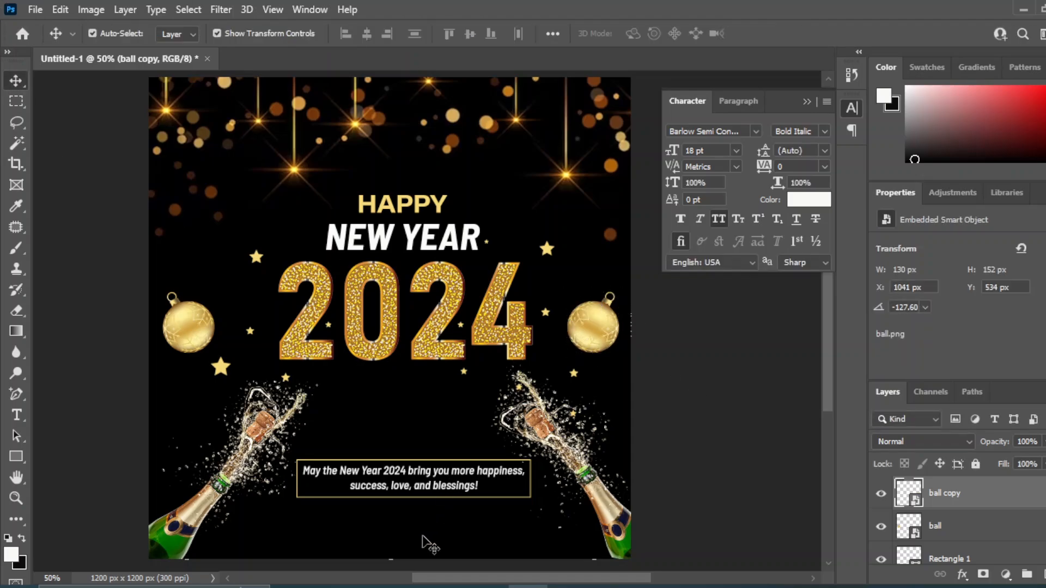
# Place the gold ribbon image png1, scale it to about 15.24% and position it above the left ball.
pyautogui.moveTo(490, 584)
pyautogui.click(511, 539)
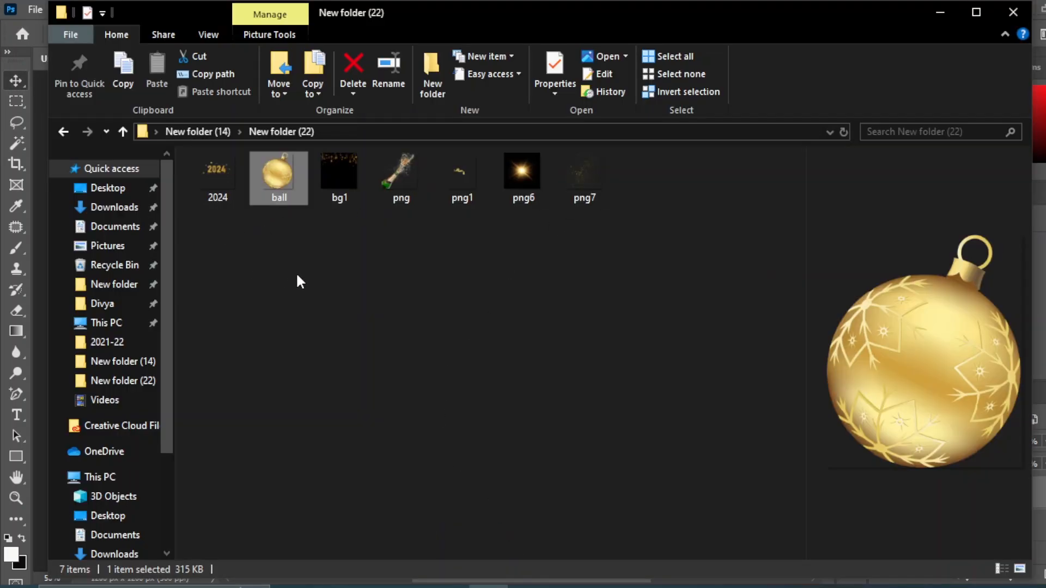
pyautogui.click(479, 196)
pyautogui.moveTo(462, 177); pyautogui.dragTo(250, 245)
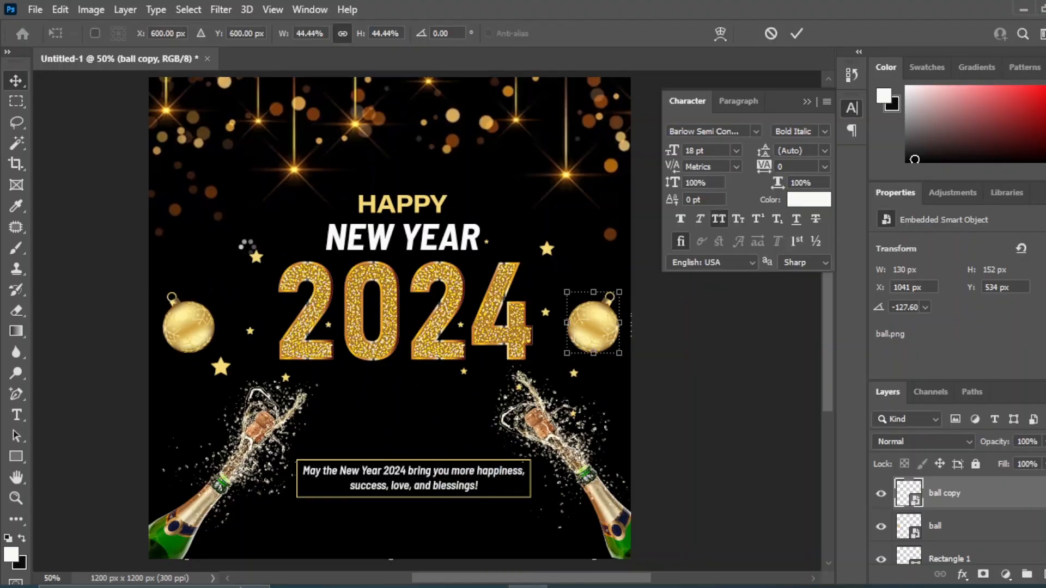
pyautogui.moveTo(189, 559); pyautogui.dragTo(454, 243)
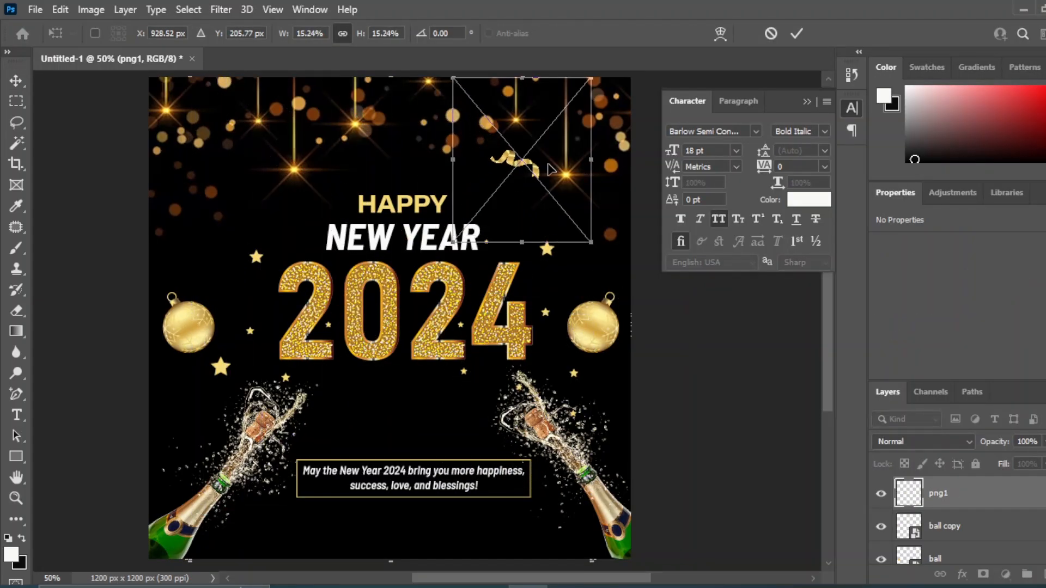
pyautogui.moveTo(538, 172); pyautogui.dragTo(163, 270)
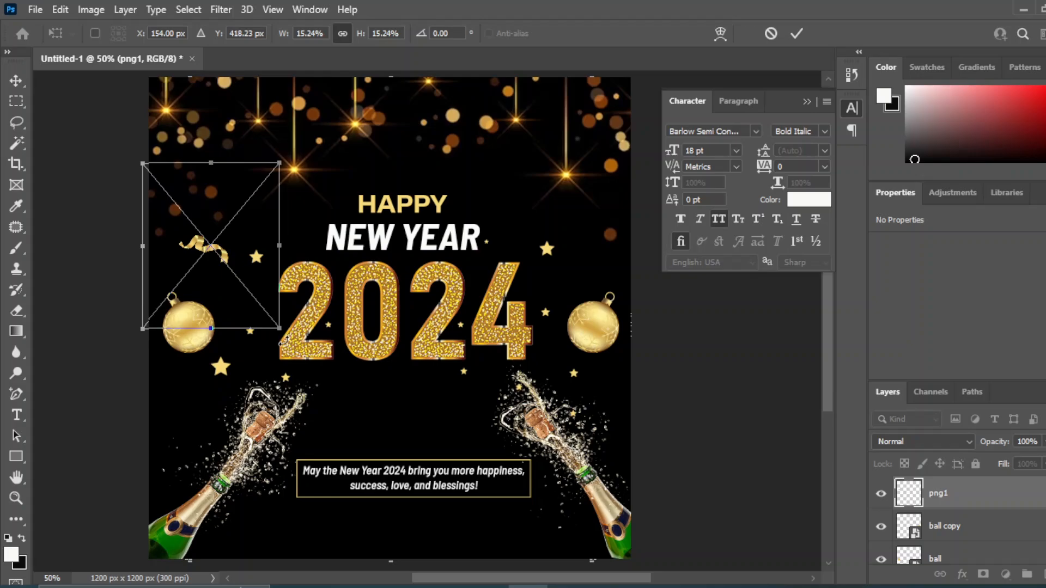
# Rotate the ribbon to about 71.19° and settle it above the left ball at about X 46 px, Y 358 px.
pyautogui.moveTo(283, 343); pyautogui.dragTo(143, 346)
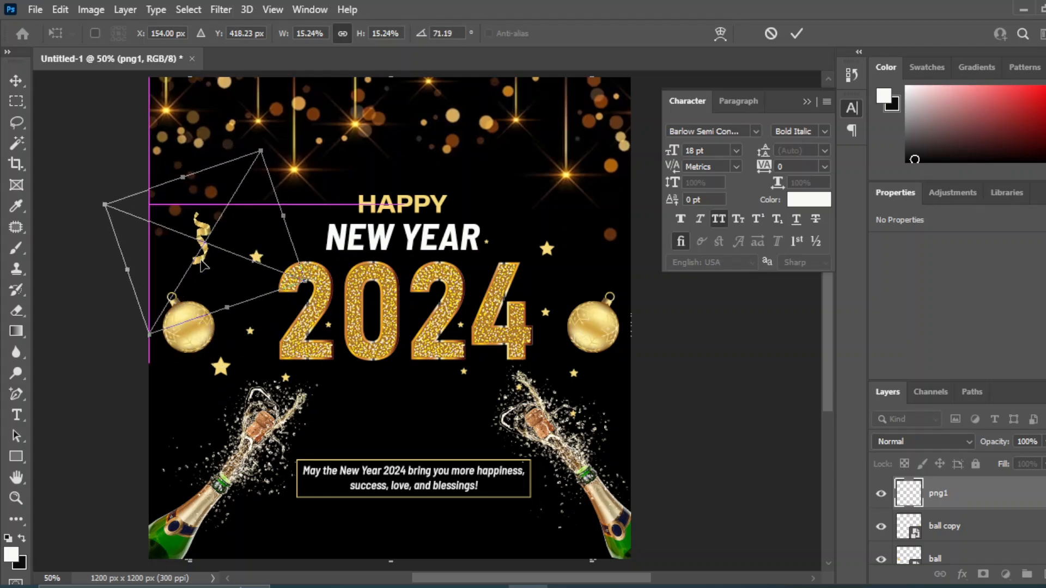
pyautogui.moveTo(202, 265); pyautogui.dragTo(181, 273)
pyautogui.moveTo(241, 159); pyautogui.dragTo(241, 155)
pyautogui.press('Return')
pyautogui.click(707, 355)
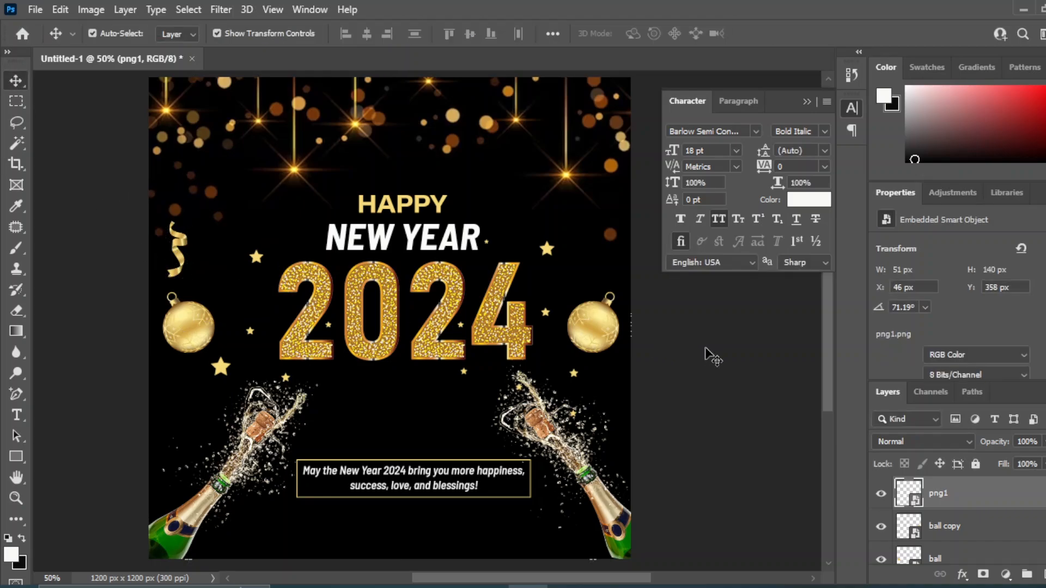
# Duplicate the ribbon and move the copy above the right ball.
pyautogui.click(192, 260)
pyautogui.hotkey('ctrl', 'j')
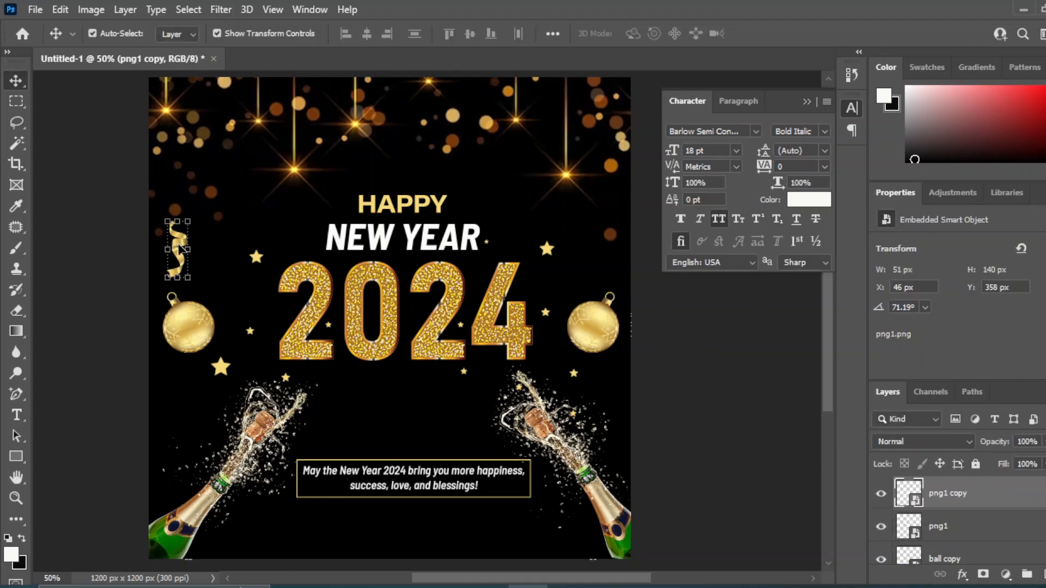
pyautogui.moveTo(180, 248); pyautogui.dragTo(603, 413)
# Duplicate the ribbon again, shrink the copy to about 30 × 82 px and position it below the right ball.
pyautogui.hotkey('ctrl', 'j')
pyautogui.hotkey('ctrl', 't')
pyautogui.moveTo(561, 486); pyautogui.dragTo(573, 464)
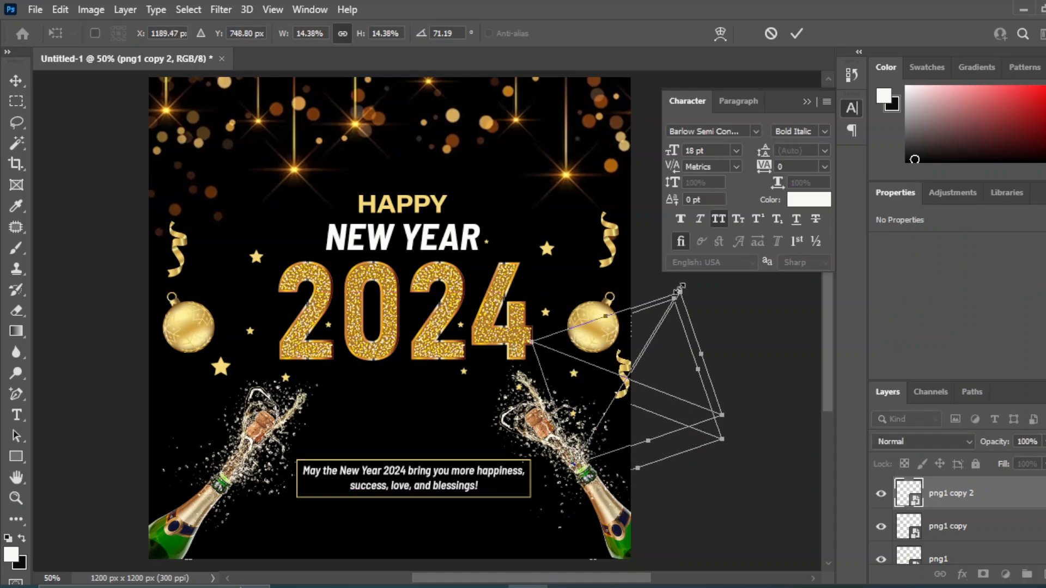
pyautogui.moveTo(678, 290); pyautogui.dragTo(645, 332)
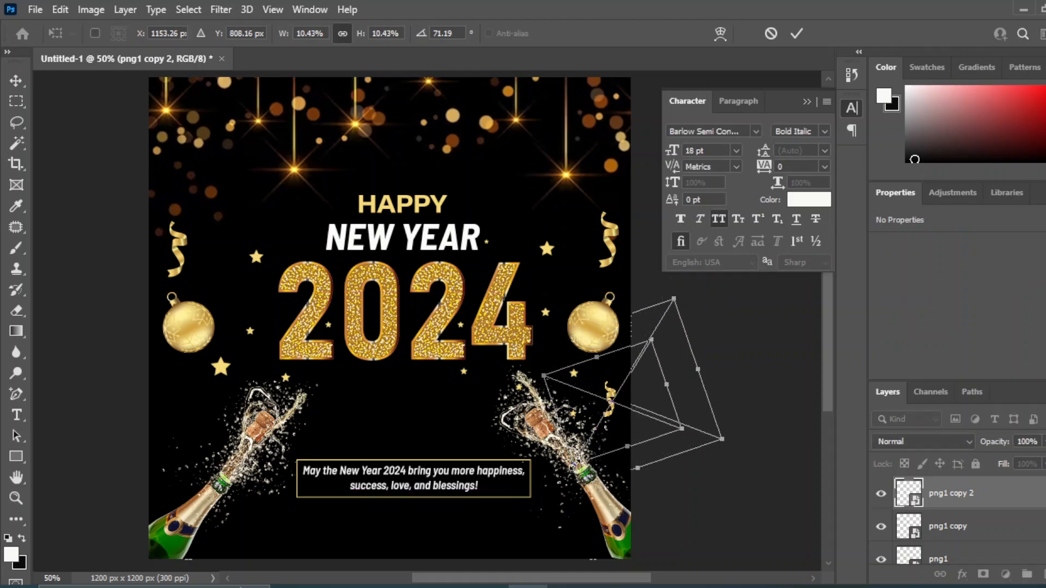
pyautogui.moveTo(574, 465); pyautogui.dragTo(580, 456)
pyautogui.moveTo(614, 399); pyautogui.dragTo(615, 394)
# Duplicate the small ribbon below the left ball and add another copy beneath it near the left bottle.
pyautogui.moveTo(977, 506); pyautogui.dragTo(1041, 573)
pyautogui.moveTo(614, 390); pyautogui.dragTo(171, 403)
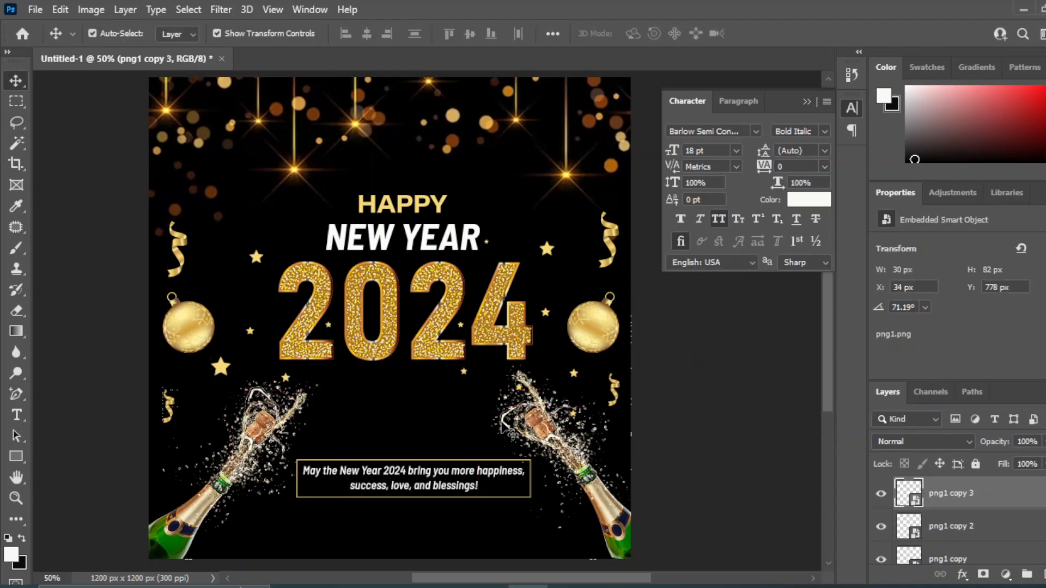
pyautogui.moveTo(984, 503); pyautogui.dragTo(1042, 573)
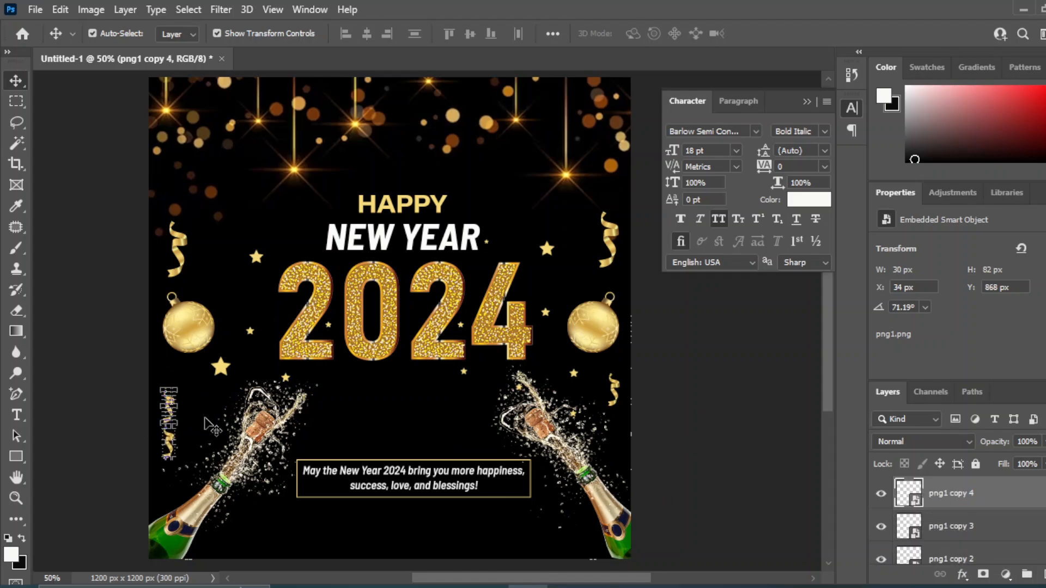
pyautogui.click(118, 455)
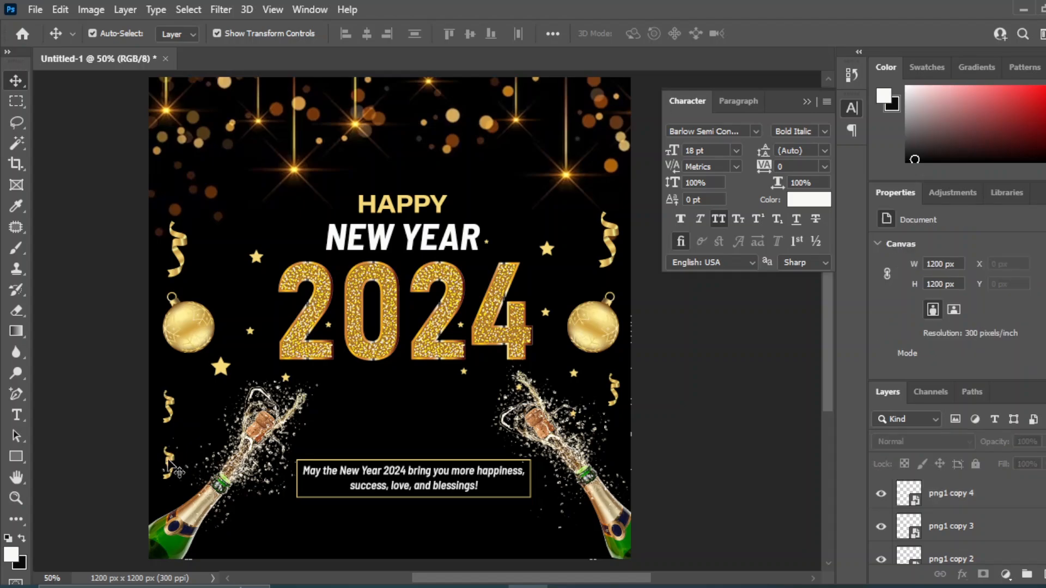
# Shrink the lower-left ribbon copy to about 7.05% and position it beside the left bottle near the poster's edge.
pyautogui.click(174, 470)
pyautogui.hotkey('ctrl', 't')
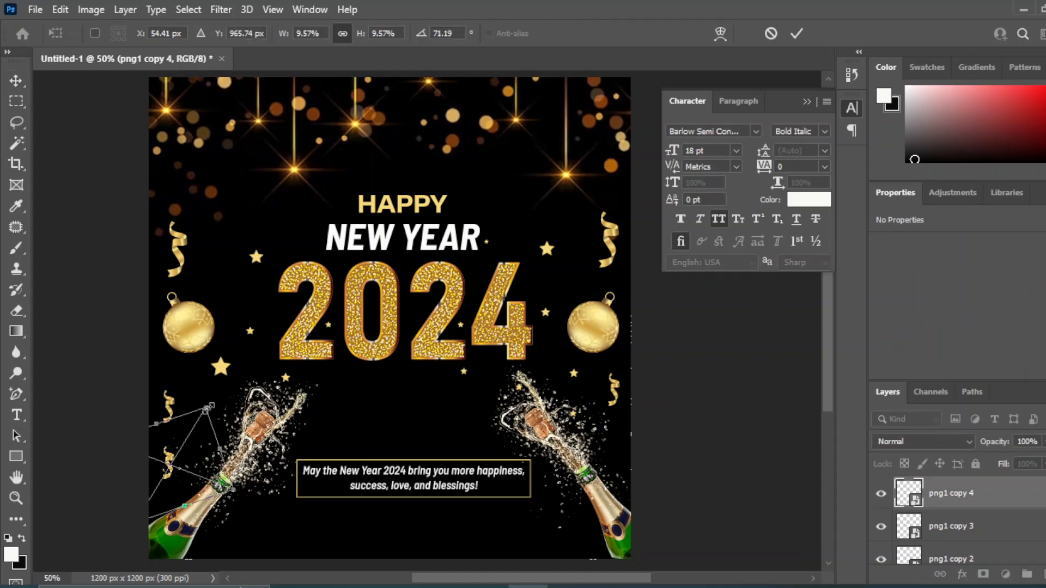
pyautogui.moveTo(209, 407); pyautogui.dragTo(187, 438)
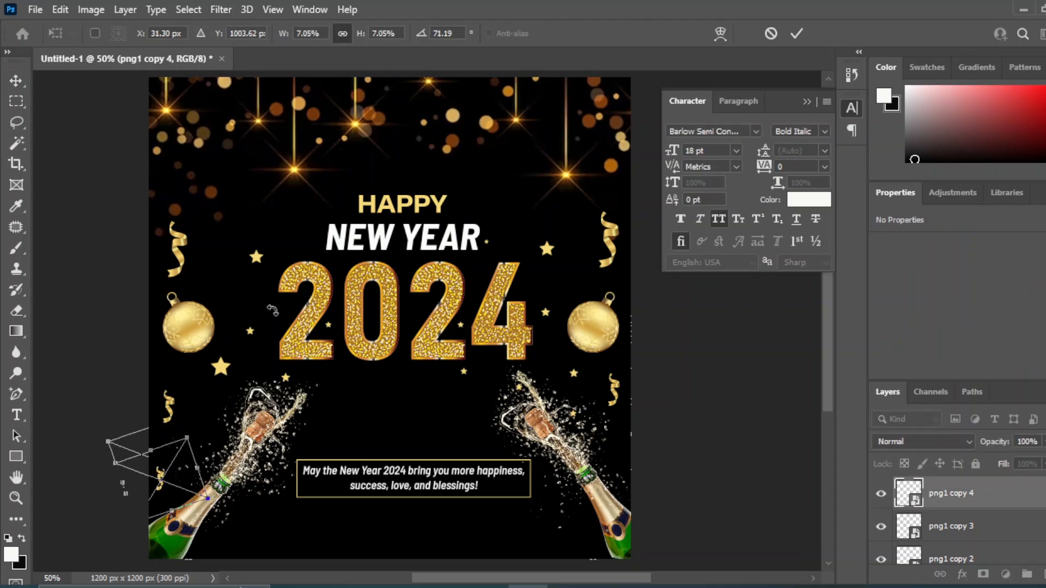
pyautogui.click(16, 81)
pyautogui.click(108, 425)
pyautogui.click(168, 484)
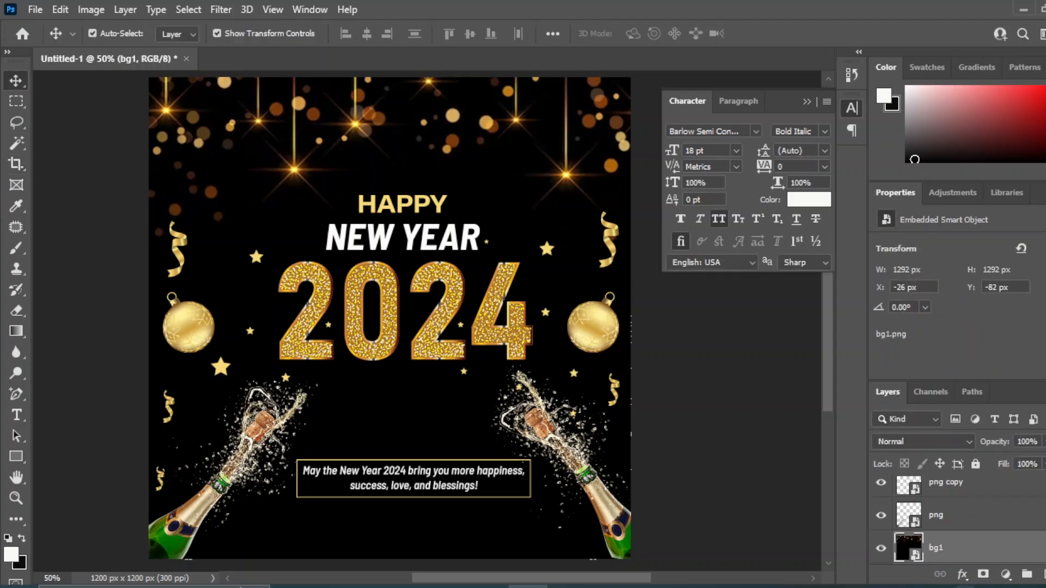
# Duplicate the smallest ribbon twice, placing one copy beside the base of each champagne bottle.
pyautogui.click(156, 480)
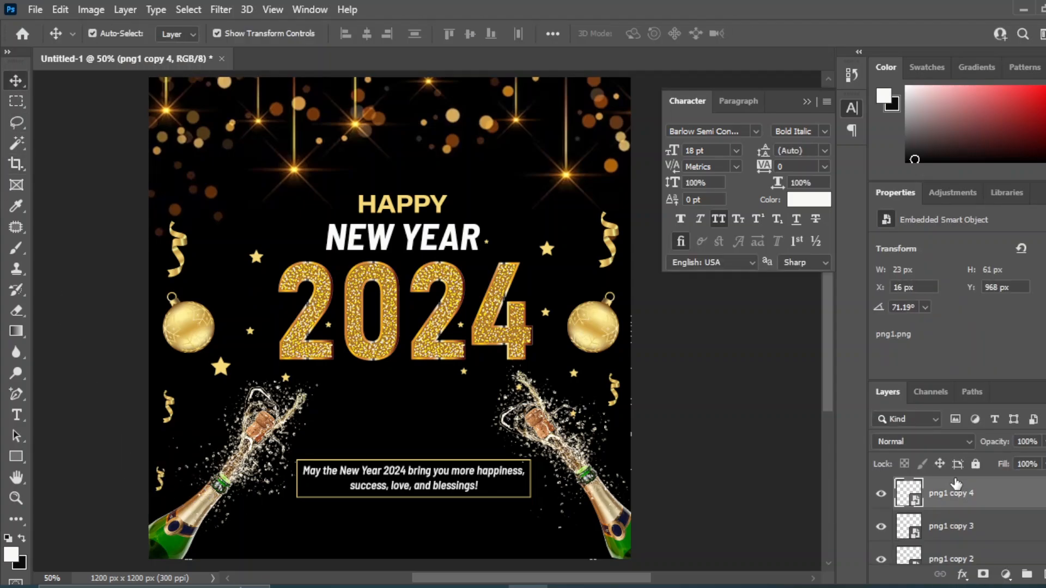
pyautogui.click(124, 439)
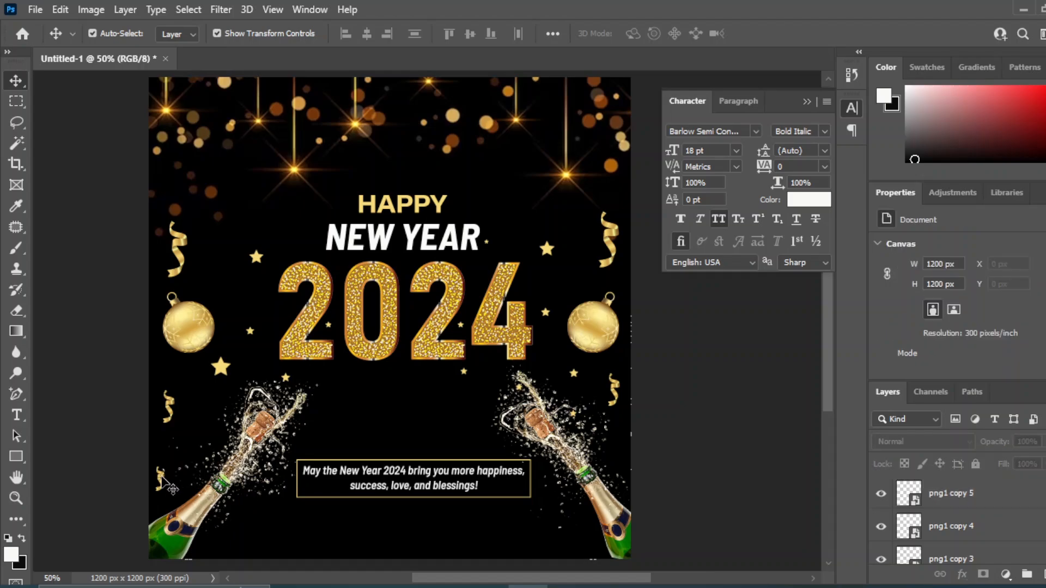
pyautogui.moveTo(159, 480); pyautogui.dragTo(251, 542)
pyautogui.moveTo(948, 493); pyautogui.dragTo(1035, 578)
pyautogui.moveTo(248, 537); pyautogui.dragTo(570, 537)
pyautogui.click(709, 508)
# Duplicate the right gold ball, shrink the copy to about 72 × 85 px and place it below the framed wish.
pyautogui.click(600, 331)
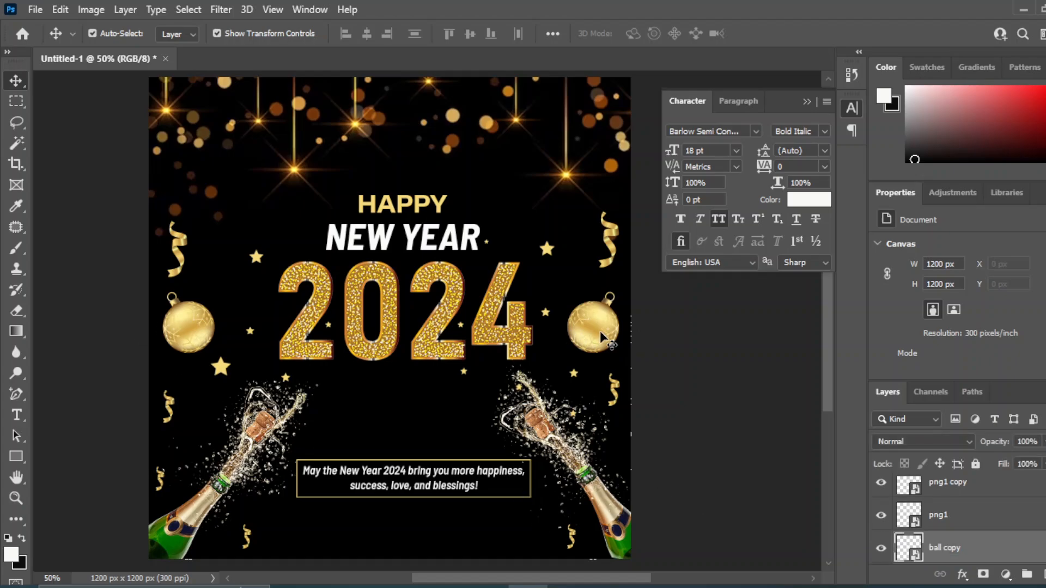
pyautogui.moveTo(609, 334); pyautogui.dragTo(436, 521)
pyautogui.moveTo(447, 478); pyautogui.dragTo(402, 538)
pyautogui.press('Up')
pyautogui.press('Up')
pyautogui.press('Up')
pyautogui.press('Up')
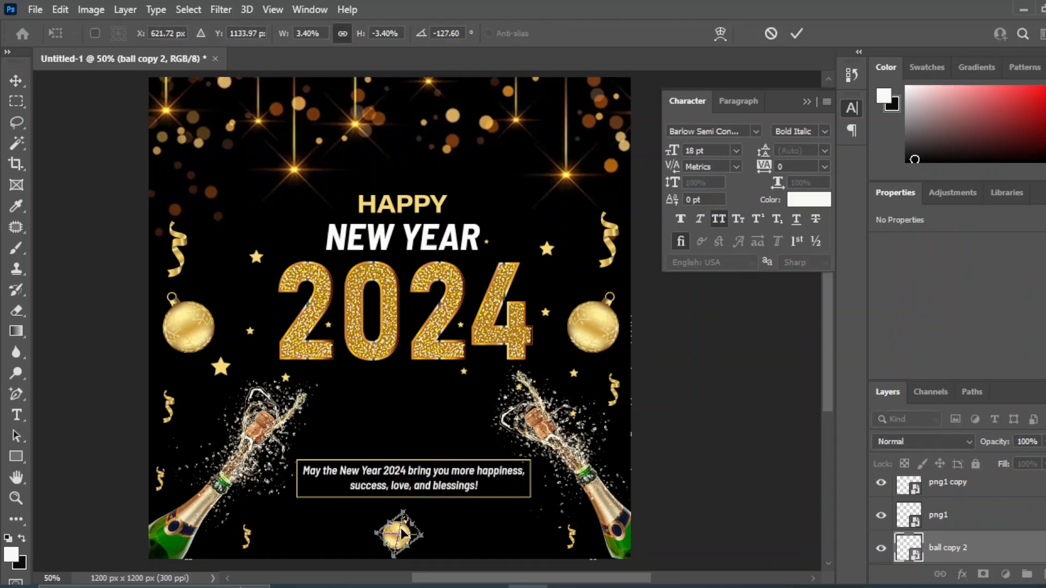
# Align the small ball's horizontal center with the bg1 background layer.
pyautogui.scroll(-3, 1017, 517)
pyautogui.scroll(-2, 947, 539)
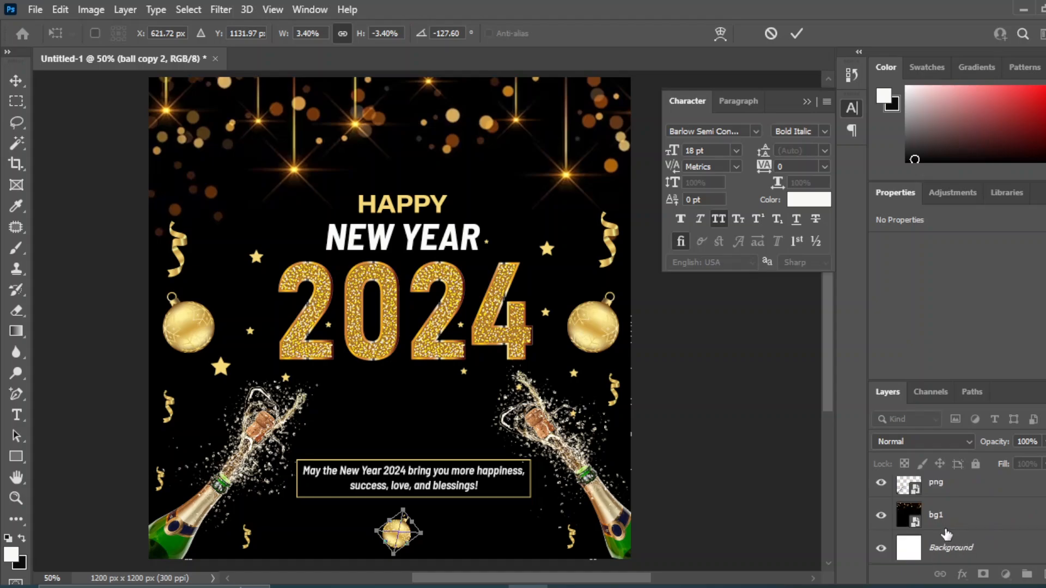
pyautogui.click(953, 521)
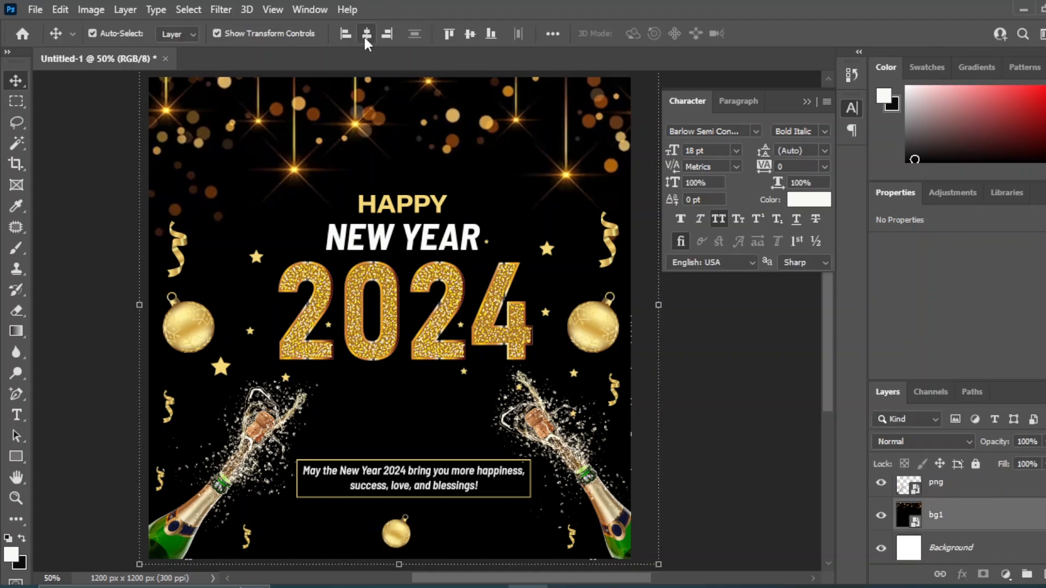
pyautogui.click(766, 433)
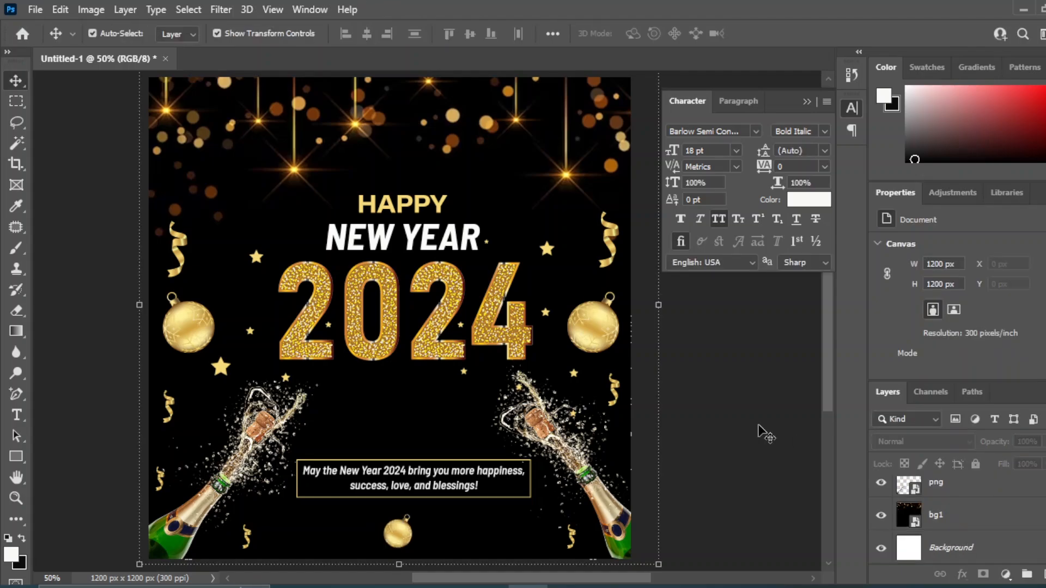
# Duplicate the small ball above the framed wish, between the bottles, and enlarge the copy to about 133 × 156 px.
pyautogui.click(404, 533)
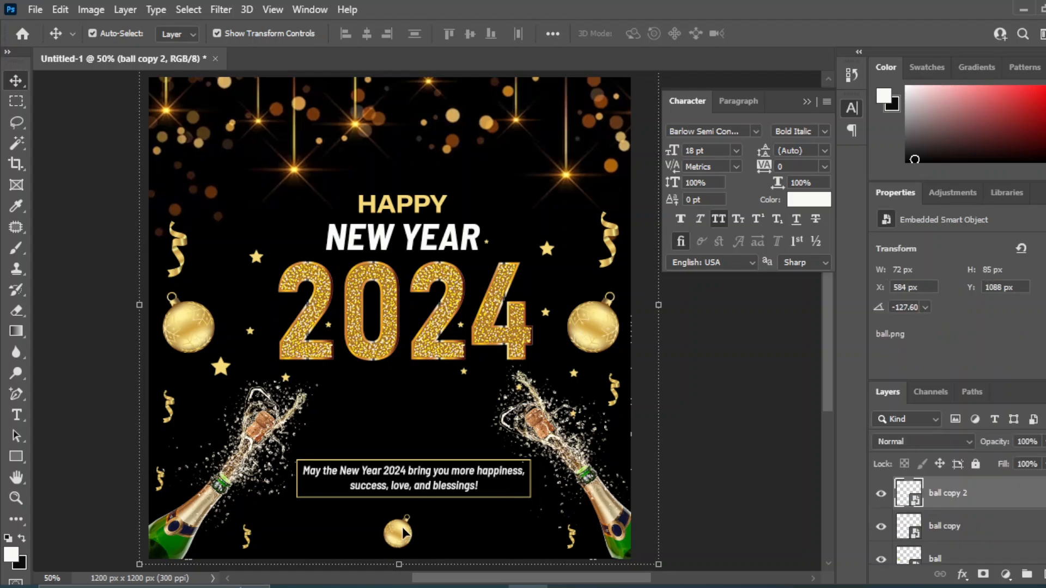
pyautogui.moveTo(407, 540); pyautogui.dragTo(416, 425)
pyautogui.click(430, 412)
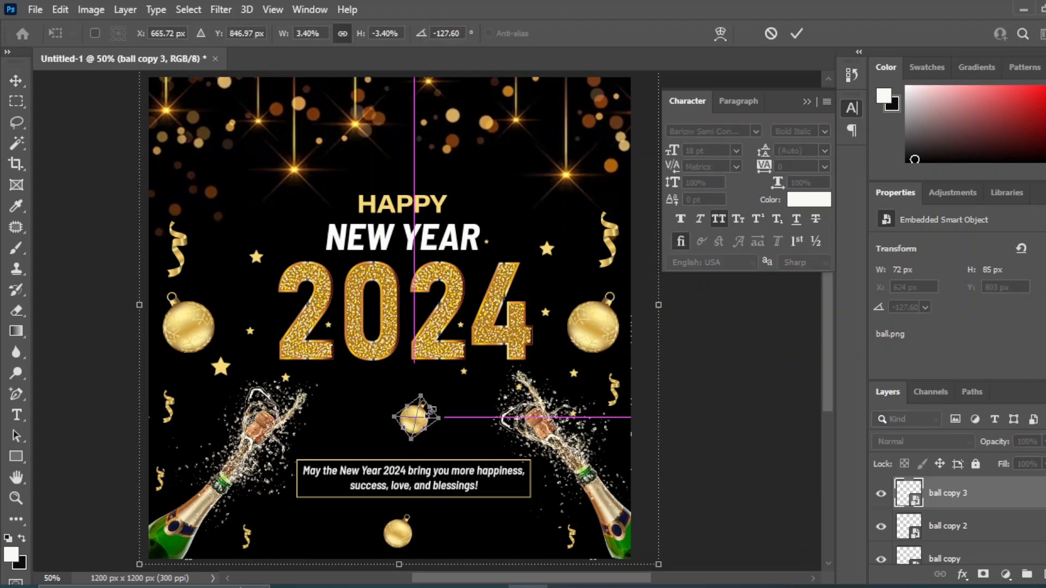
pyautogui.moveTo(431, 412); pyautogui.dragTo(409, 438)
pyautogui.click(16, 82)
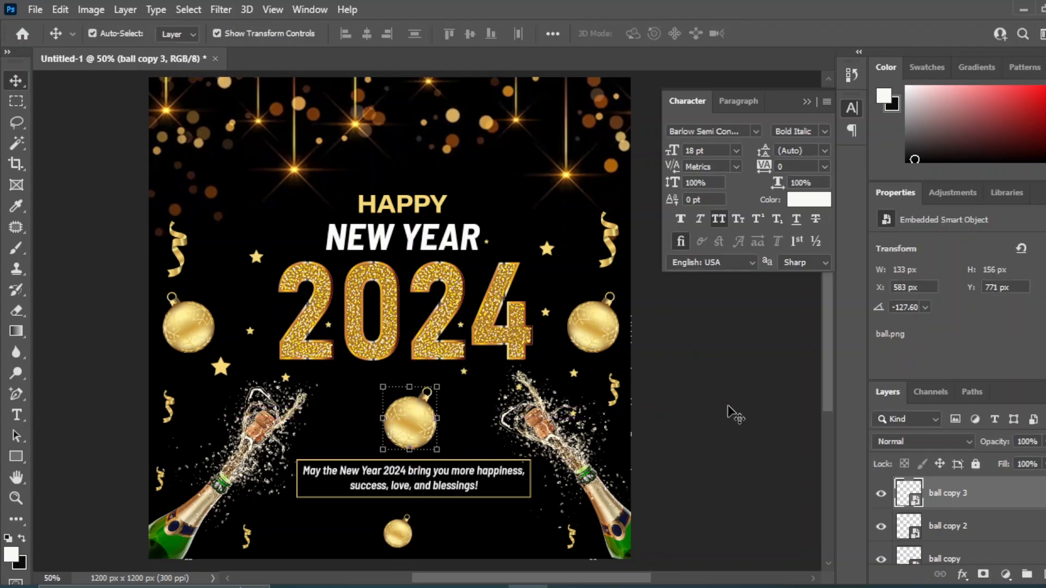
pyautogui.click(748, 393)
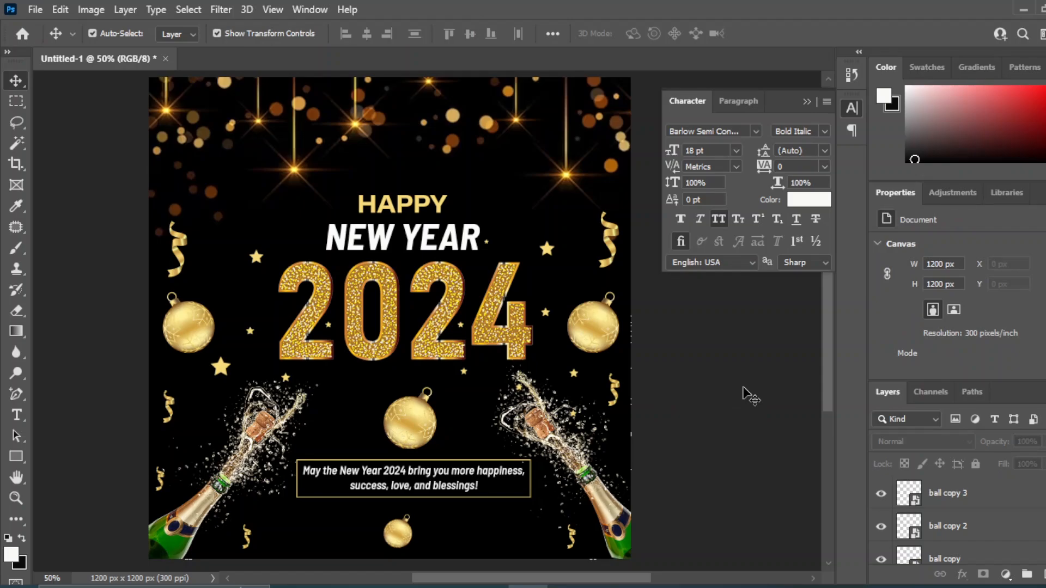
# Duplicate the small ribbon beside the right bottle twice, placing the copies at the upper left and lower right of the center ball.
pyautogui.click(575, 535)
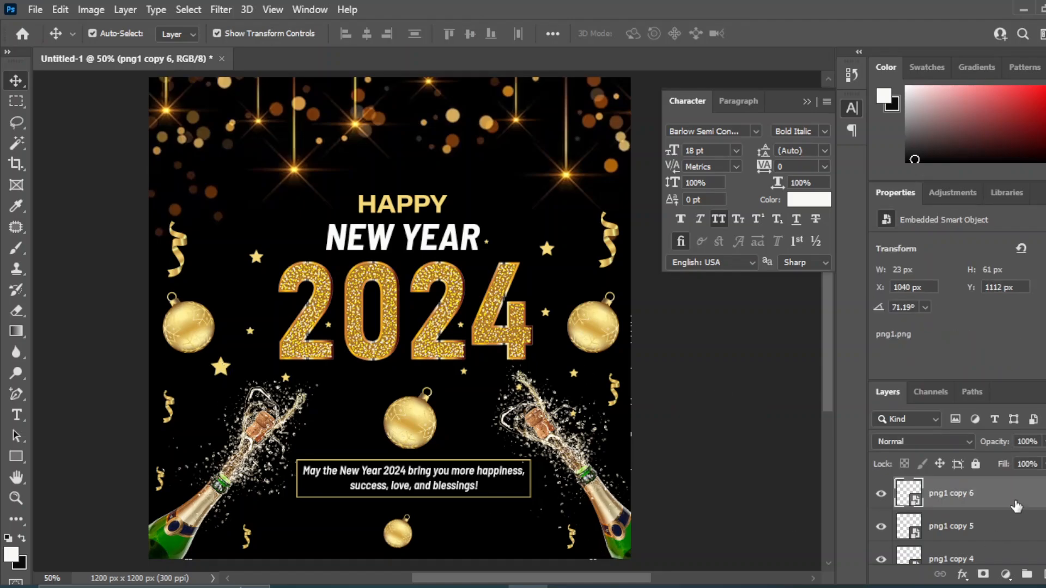
pyautogui.moveTo(1017, 504); pyautogui.dragTo(1044, 575)
pyautogui.moveTo(575, 535); pyautogui.dragTo(382, 398)
pyautogui.moveTo(998, 501); pyautogui.dragTo(1044, 575)
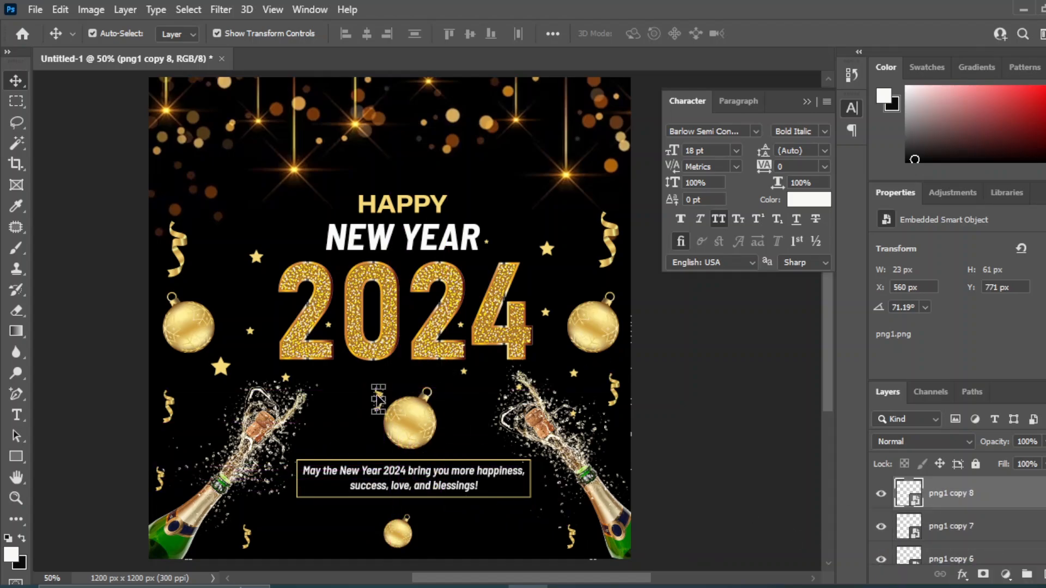
pyautogui.moveTo(379, 399); pyautogui.dragTo(448, 438)
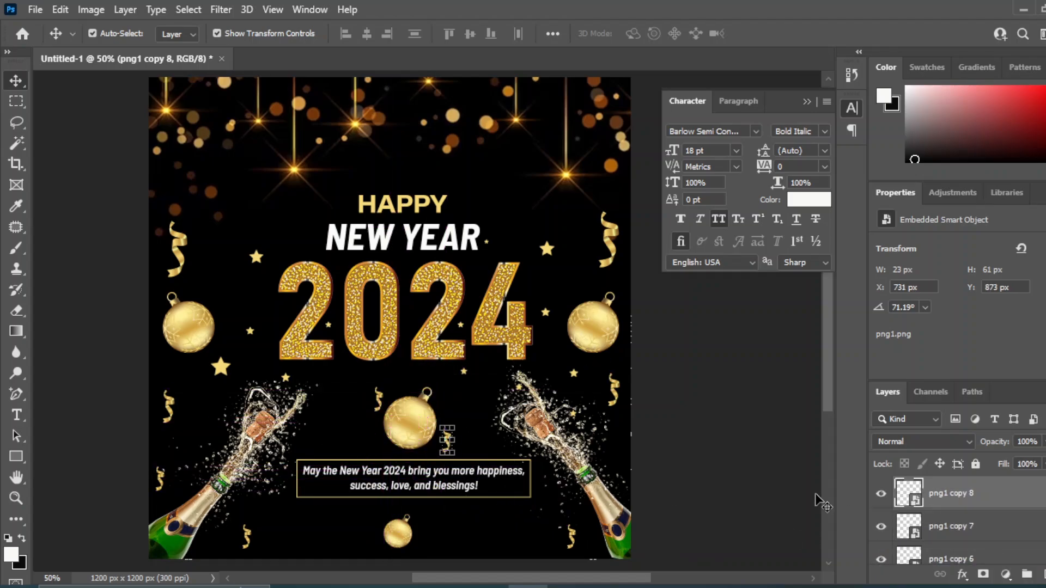
# Duplicate the ribbon once more, shrink the copy to about 17 × 45 px and place it left of the center ball, above the frame.
pyautogui.moveTo(981, 505); pyautogui.dragTo(1043, 575)
pyautogui.moveTo(447, 444); pyautogui.dragTo(379, 409)
pyautogui.hotkey('ctrl', 't')
pyautogui.press('Return')
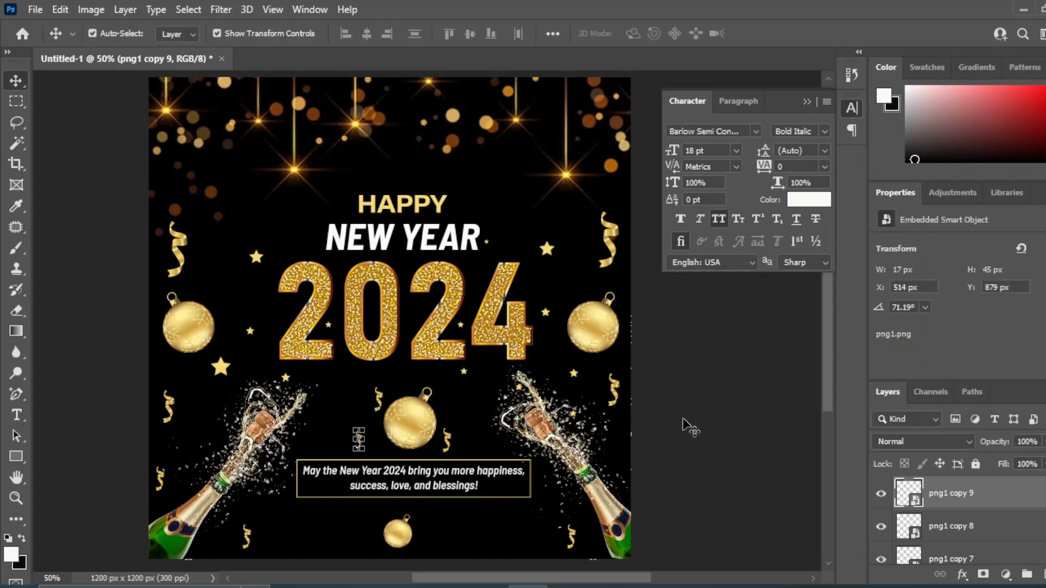
pyautogui.click(685, 428)
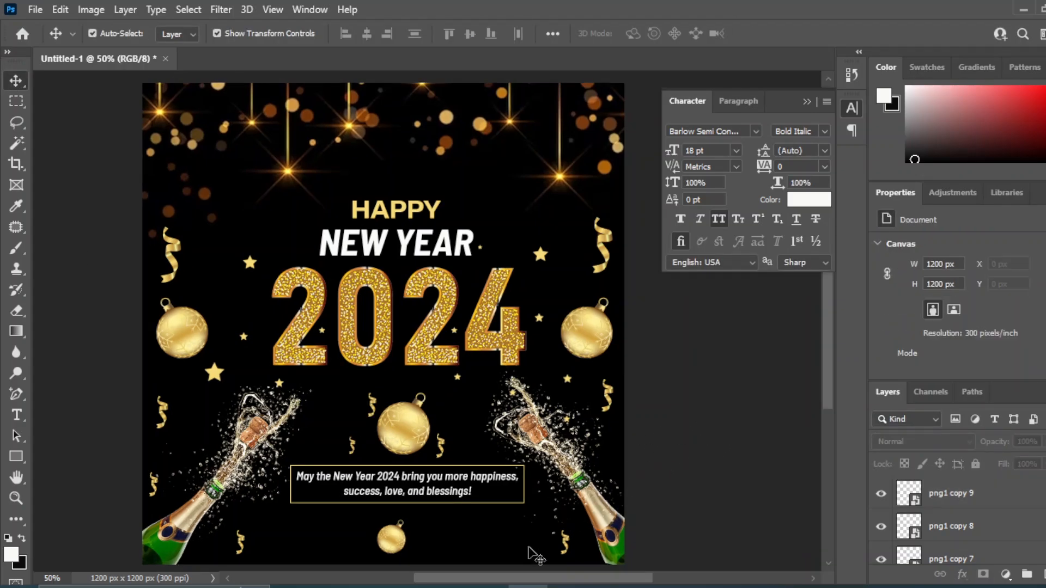
# Place the png6 light flare image at about 129 × 129 px and set its blending mode to Screen.
pyautogui.click(510, 547)
pyautogui.moveTo(522, 177); pyautogui.dragTo(309, 421)
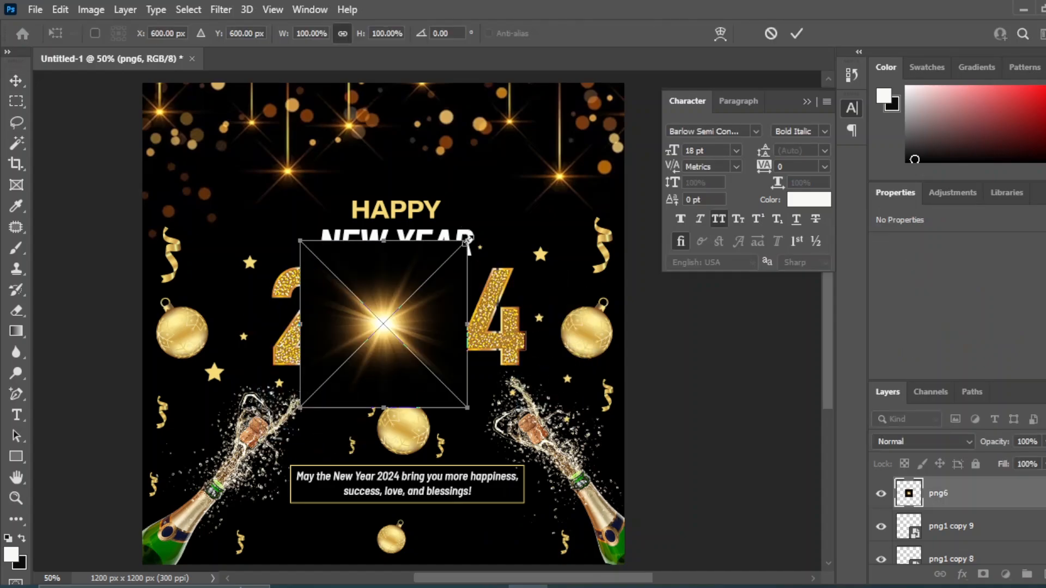
pyautogui.moveTo(468, 240); pyautogui.dragTo(357, 370)
pyautogui.click(15, 80)
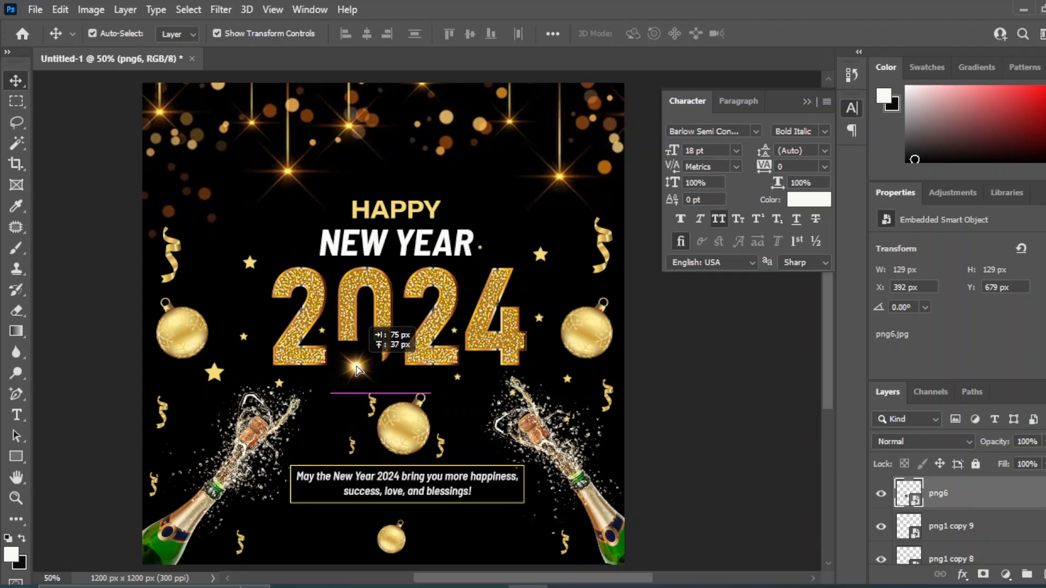
pyautogui.click(971, 444)
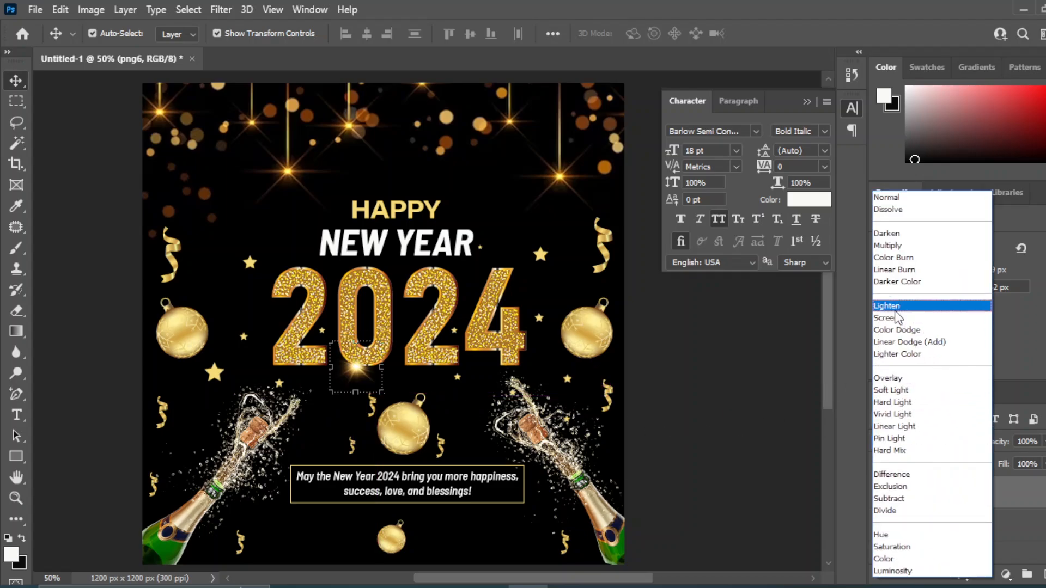
pyautogui.click(926, 314)
# Move the flare onto the top of the first 2 in 2024 and enlarge it to about 171 × 171 px.
pyautogui.moveTo(354, 380); pyautogui.dragTo(321, 290)
pyautogui.hotkey('ctrl', 't')
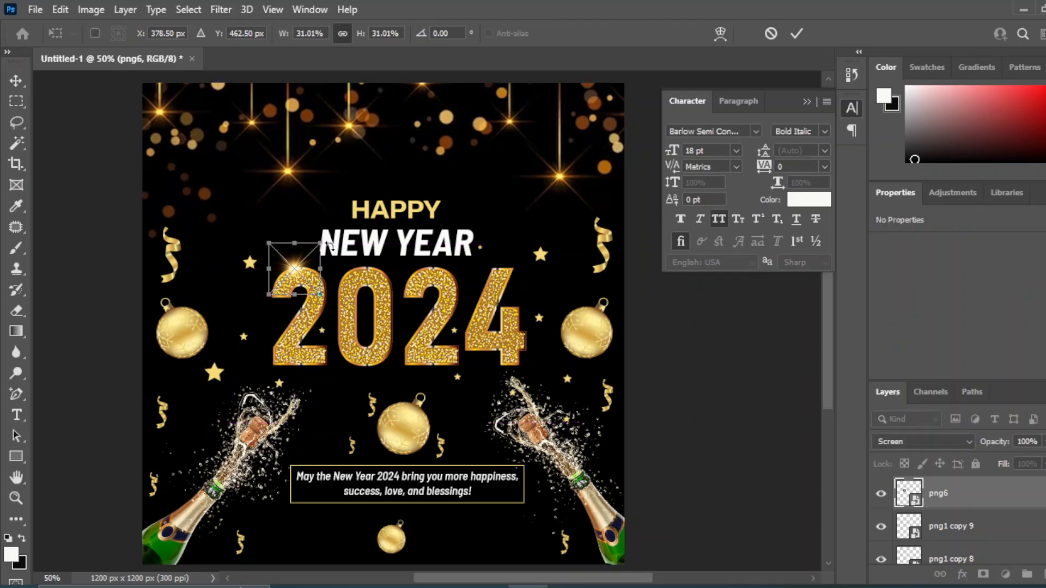
pyautogui.moveTo(322, 242); pyautogui.dragTo(334, 229)
pyautogui.moveTo(269, 295); pyautogui.dragTo(266, 300)
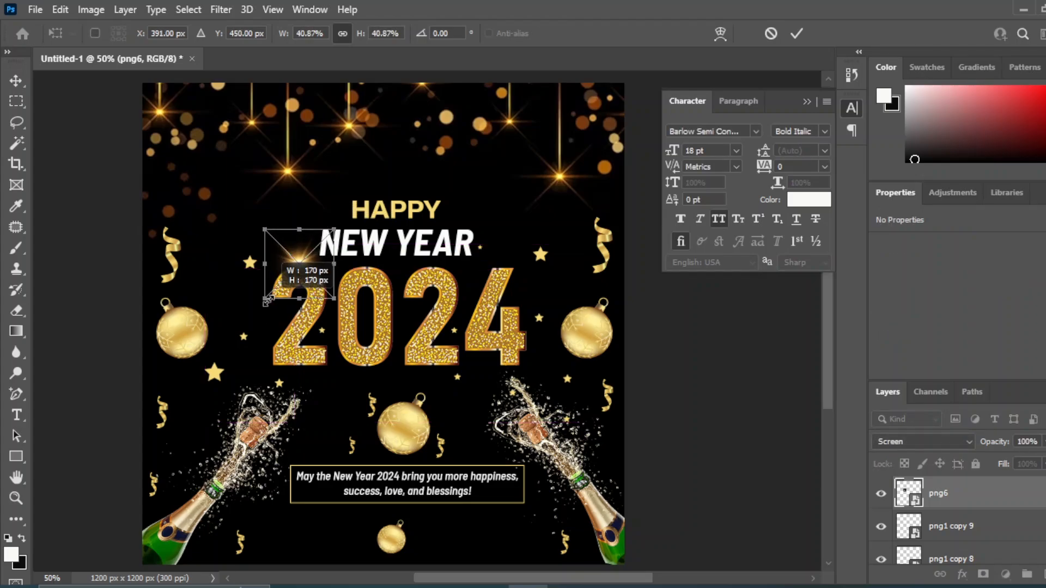
pyautogui.press('Return')
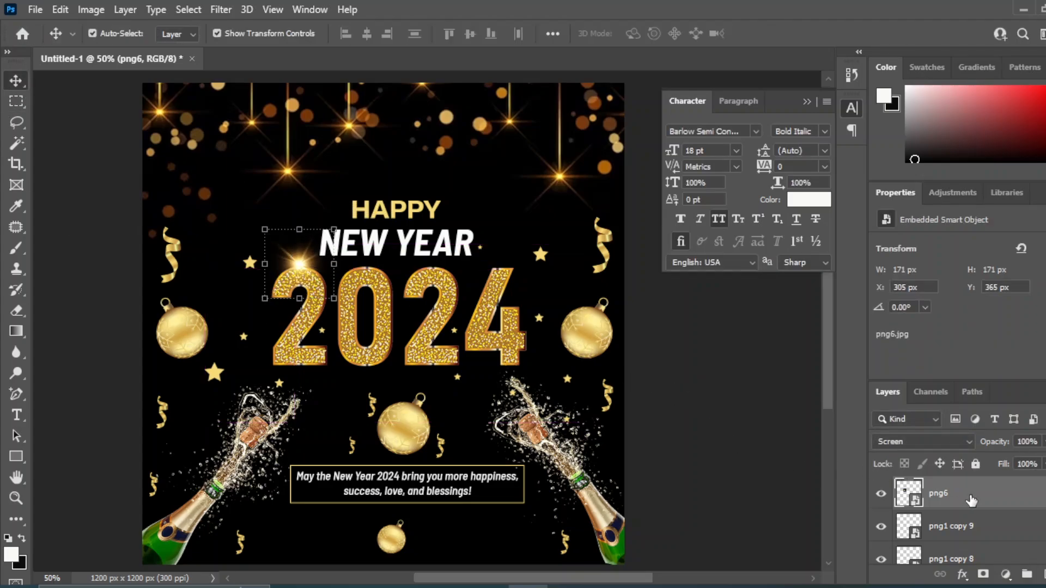
# Duplicate the flare and place the copy at the base of the 4 in 2024.
pyautogui.hotkey('ctrl', 'j')
pyautogui.moveTo(299, 265); pyautogui.dragTo(509, 362)
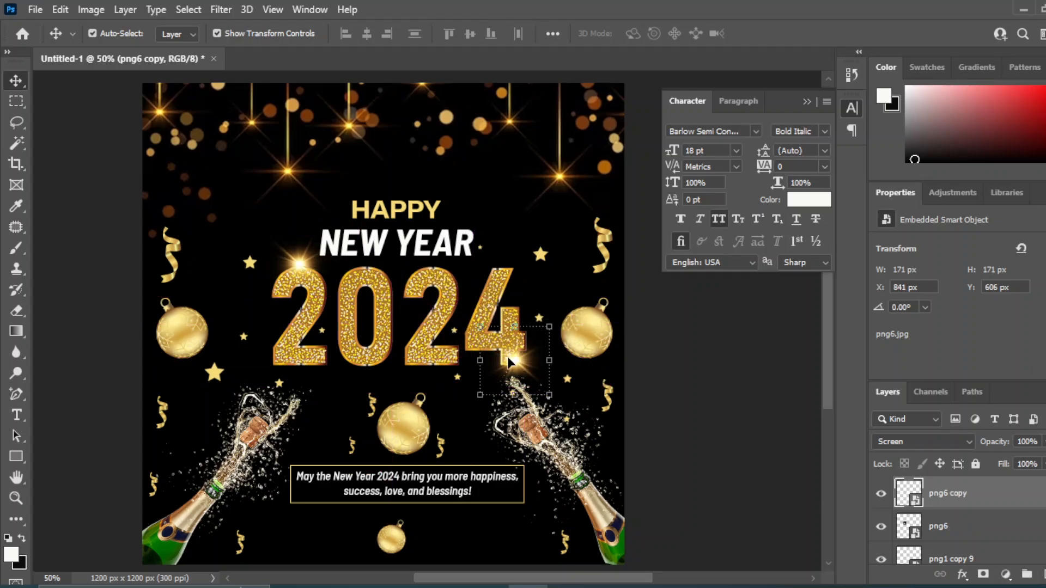
pyautogui.click(703, 430)
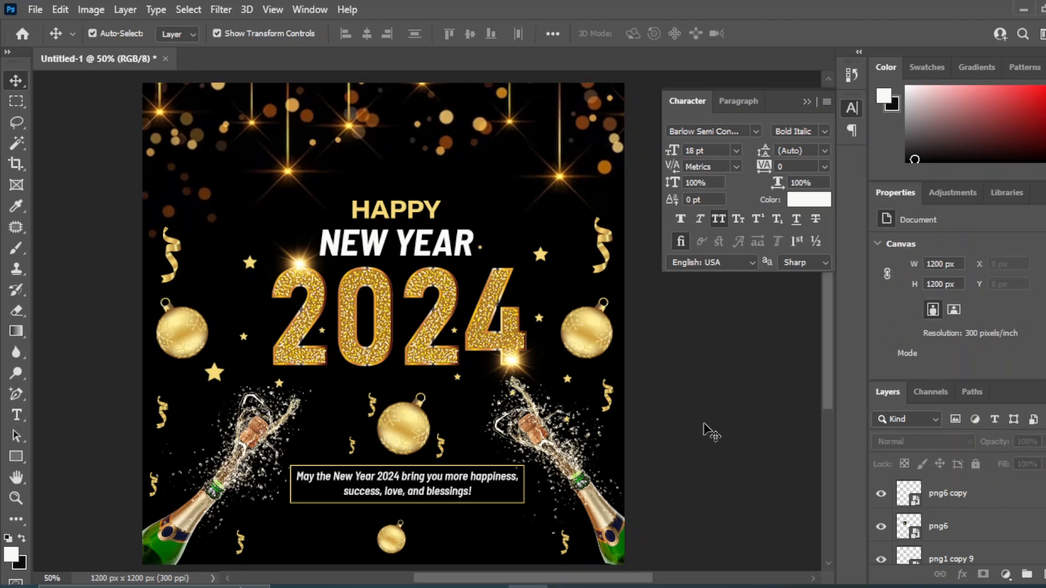
# Duplicate the flare on the first 2, shrink the copy and place it above and to the right of the HAPPY NEW YEAR text.
pyautogui.click(299, 266)
pyautogui.hotkey('ctrl', 'j')
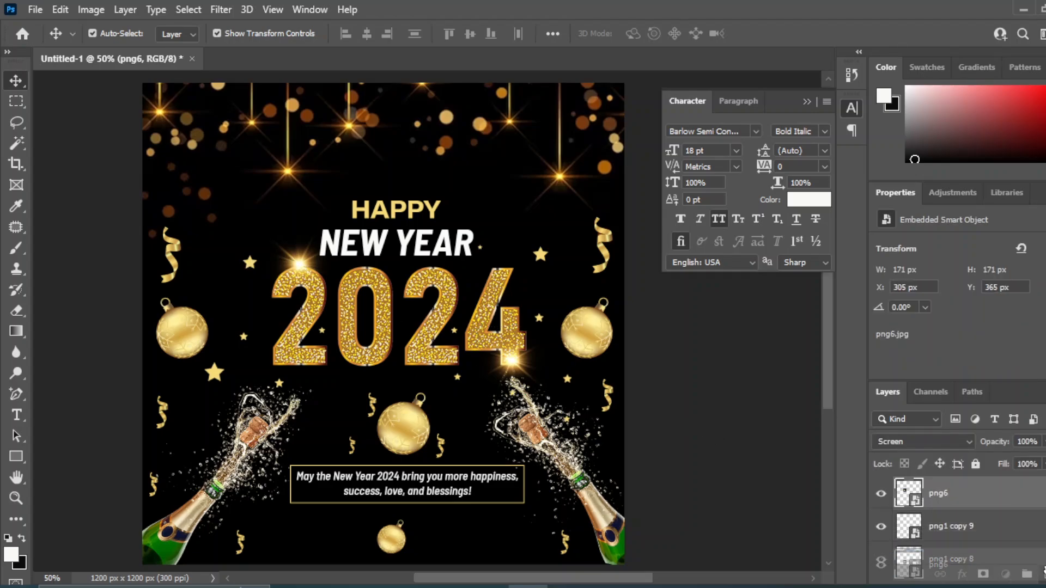
pyautogui.moveTo(301, 265); pyautogui.dragTo(481, 203)
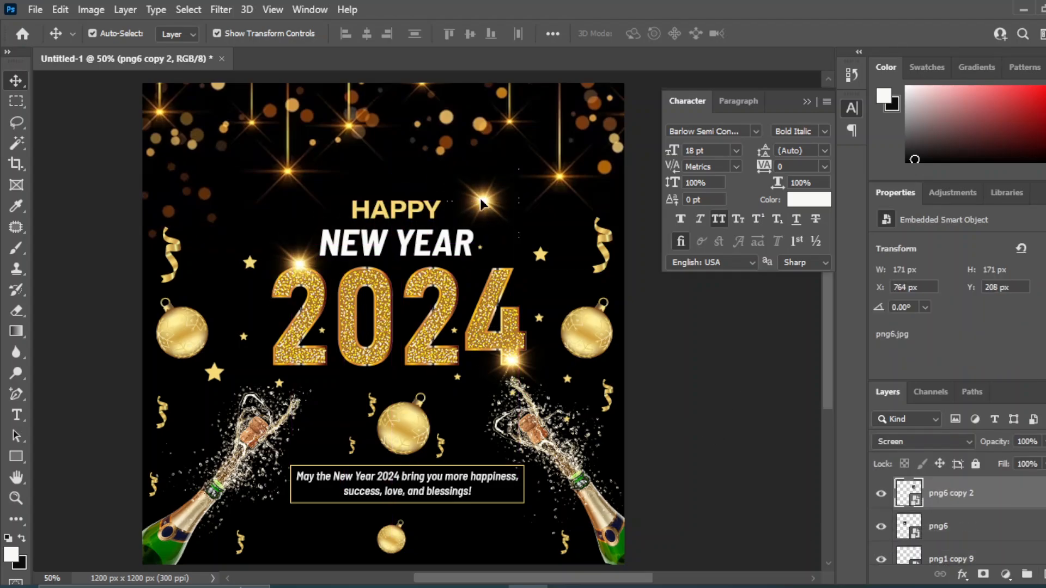
pyautogui.hotkey('ctrl', 't')
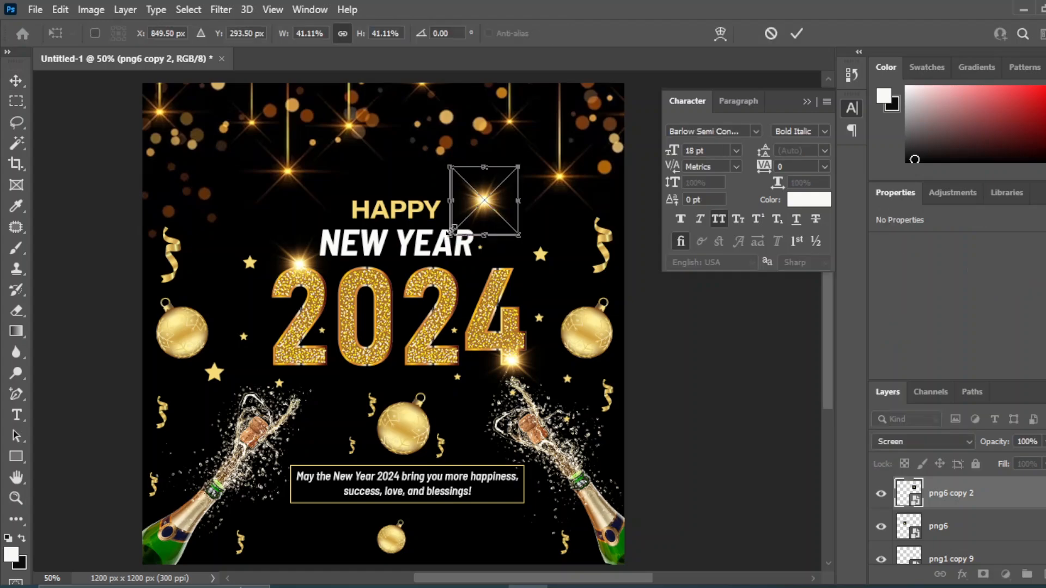
pyautogui.moveTo(452, 231); pyautogui.dragTo(470, 196)
pyautogui.click(762, 415)
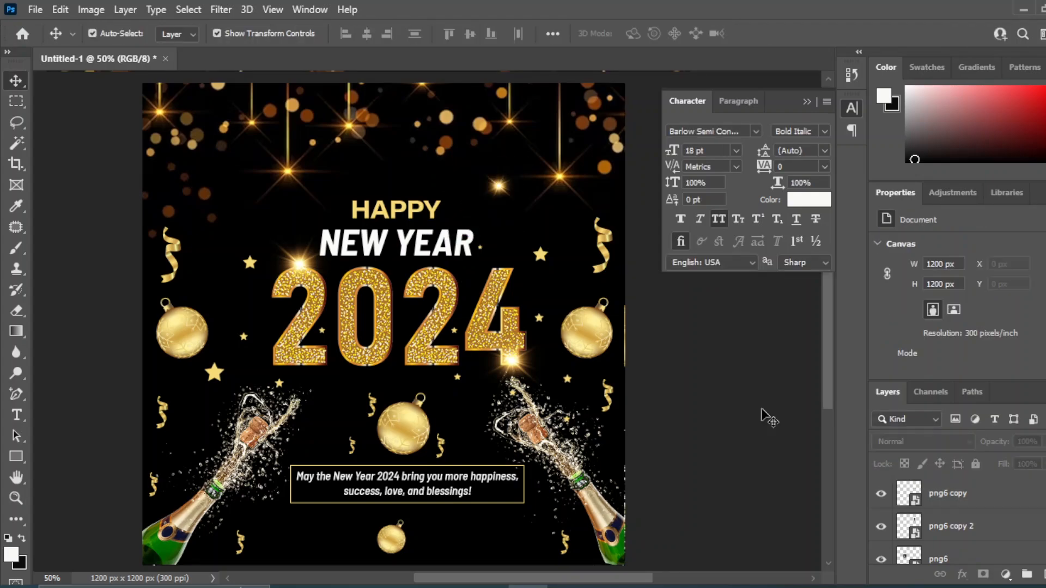